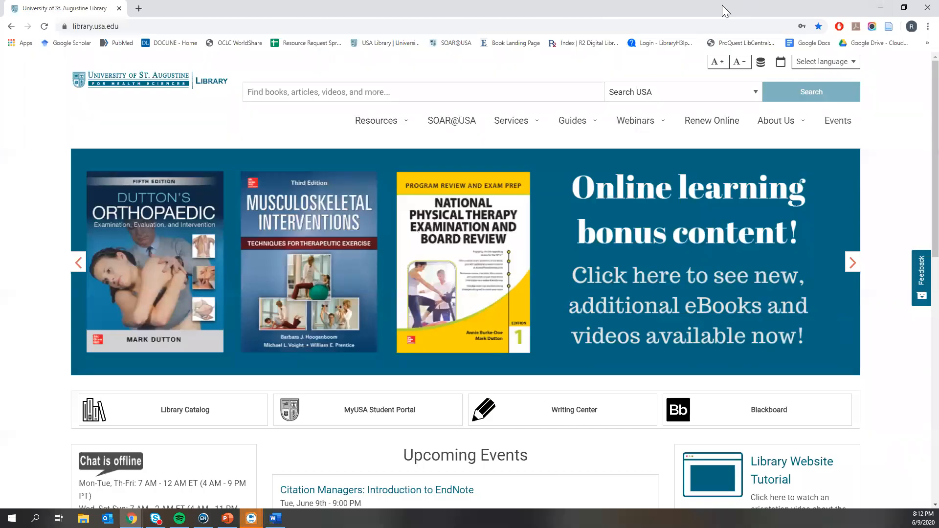
Step: Switch to EndNote and create a new reference library named IPE 7000 on the Desktop
double_click(572, 7)
key("alt+Tab")
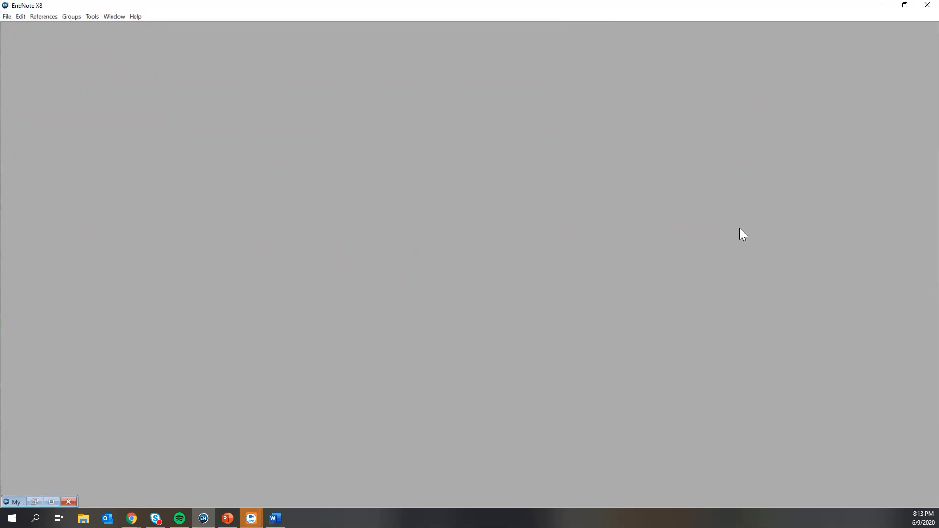
left_click(7, 16)
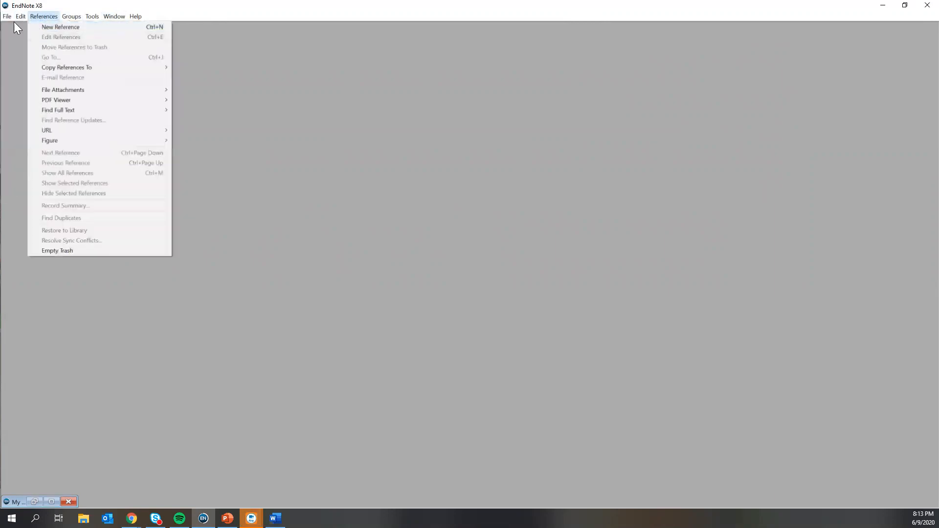
left_click(17, 27)
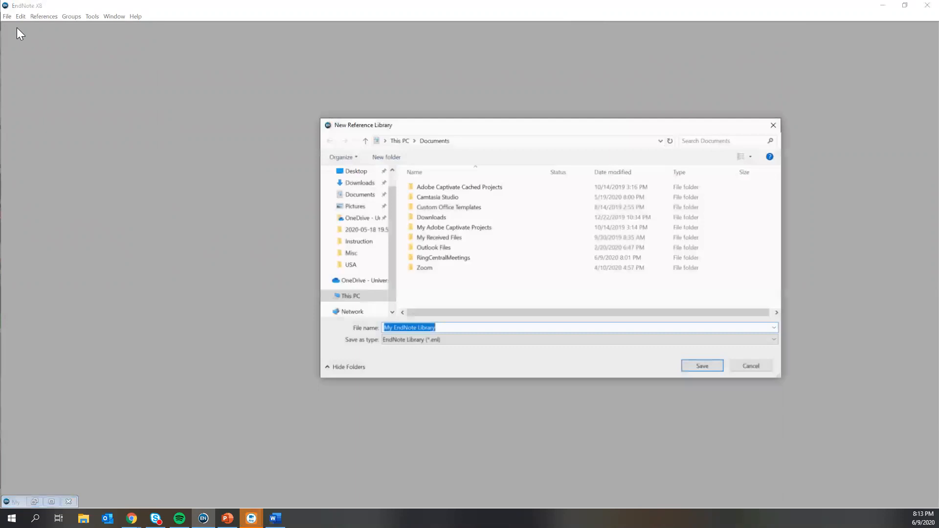
left_click(450, 328)
left_click_drag(450, 328, 372, 331)
key("BackSpace")
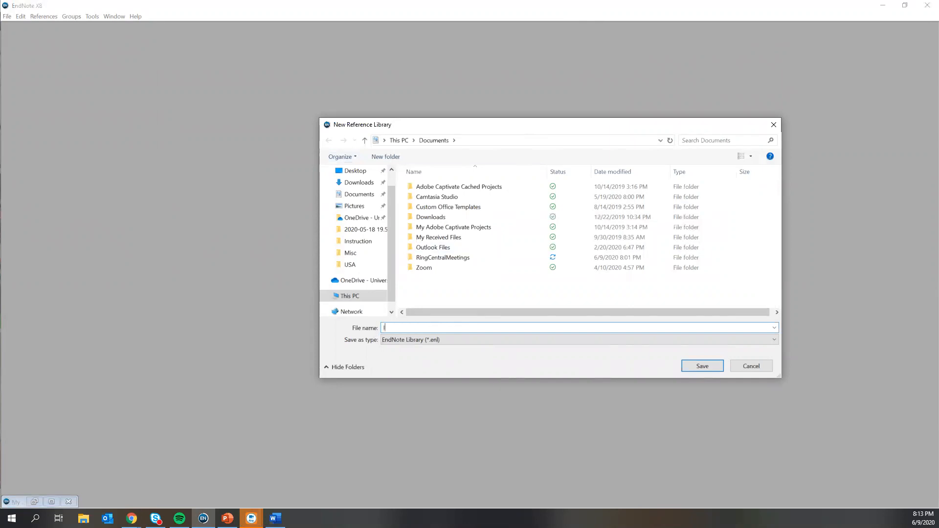
type("IPE 7000")
left_click(366, 172)
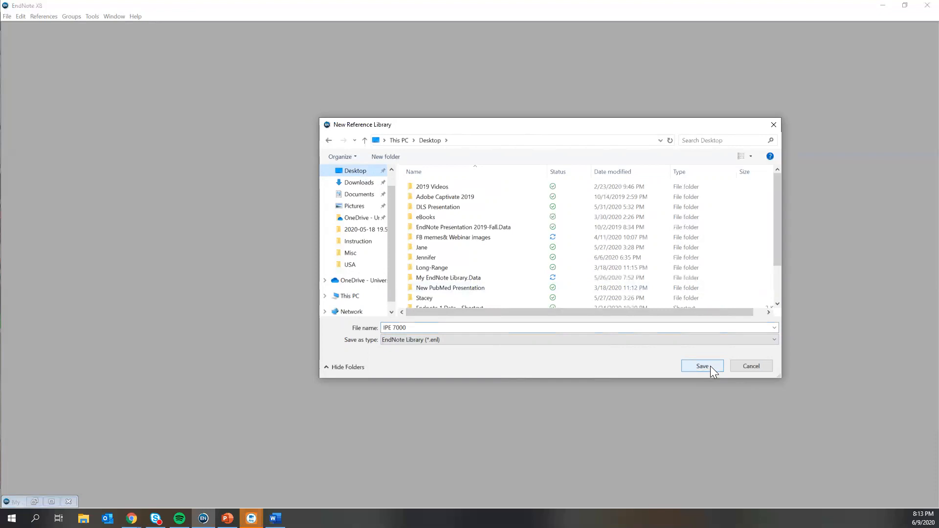
left_click(710, 366)
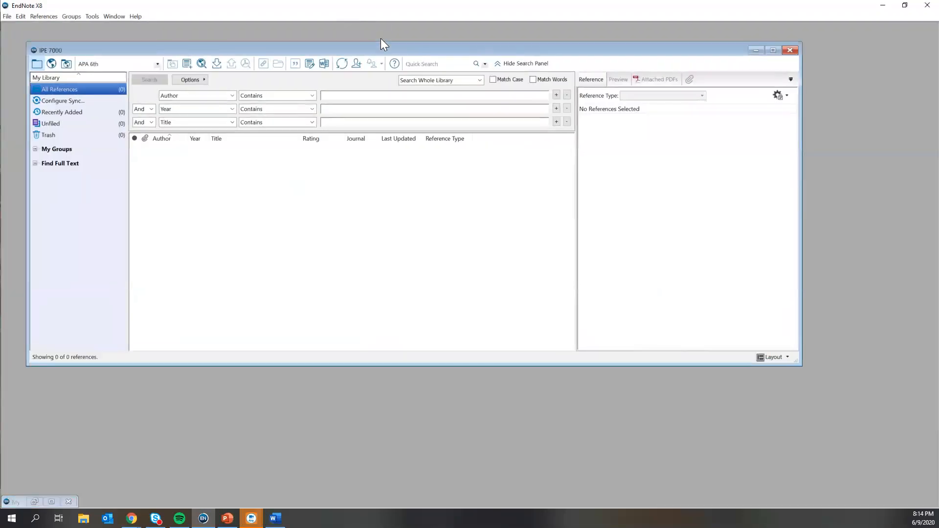
Step: Reposition and enlarge the IPE 7000 library window, and widen its groups panel
left_click_drag(381, 39, 473, 61)
left_click_drag(462, 387, 462, 487)
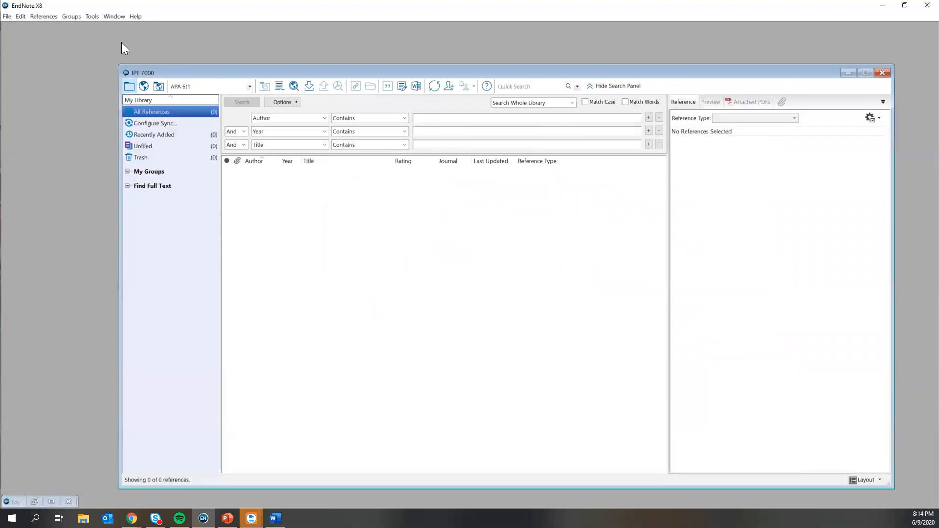
left_click_drag(118, 64, 98, 44)
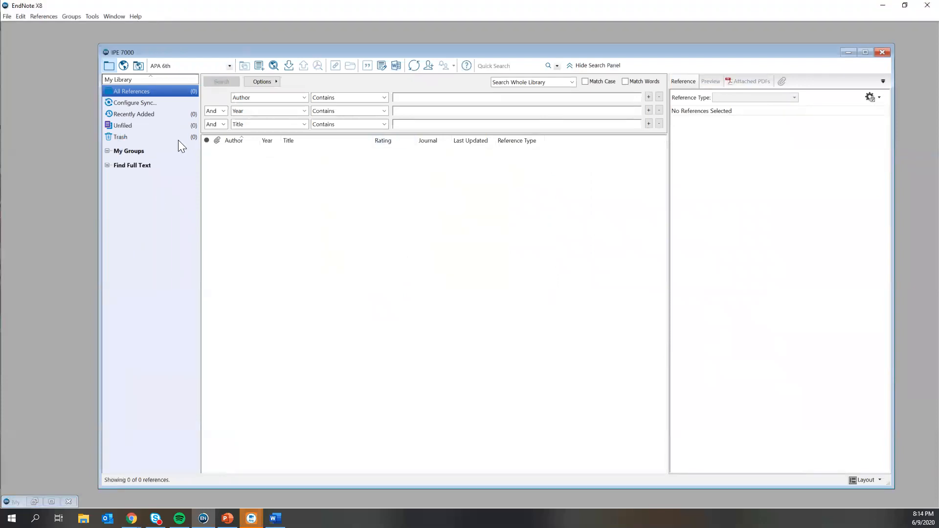
left_click_drag(199, 163, 228, 163)
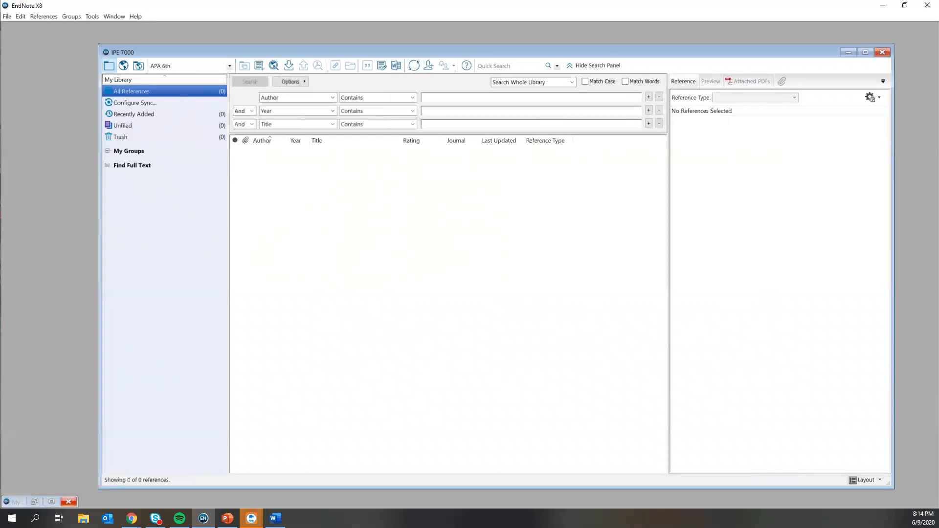
Step: Bring up the minimized My EndNote Library to view it, and minimize it again
left_click(50, 498)
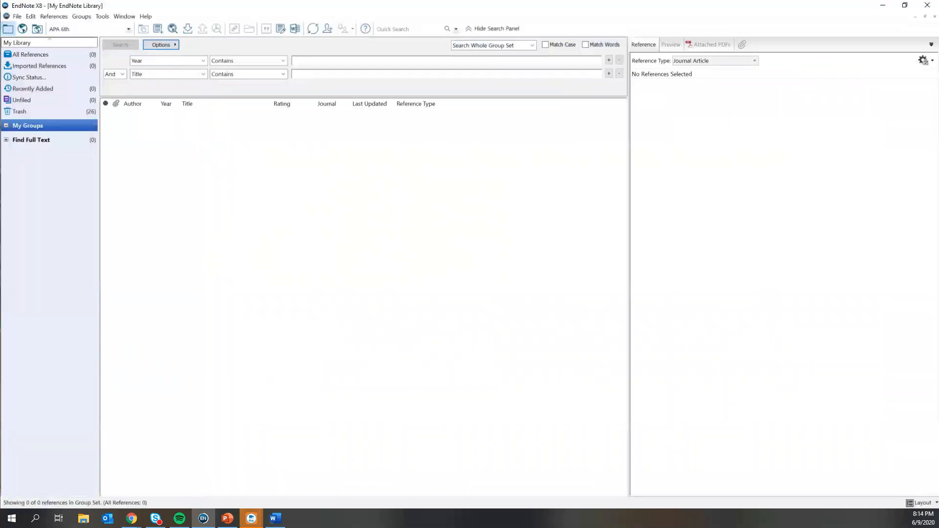
left_click(925, 16)
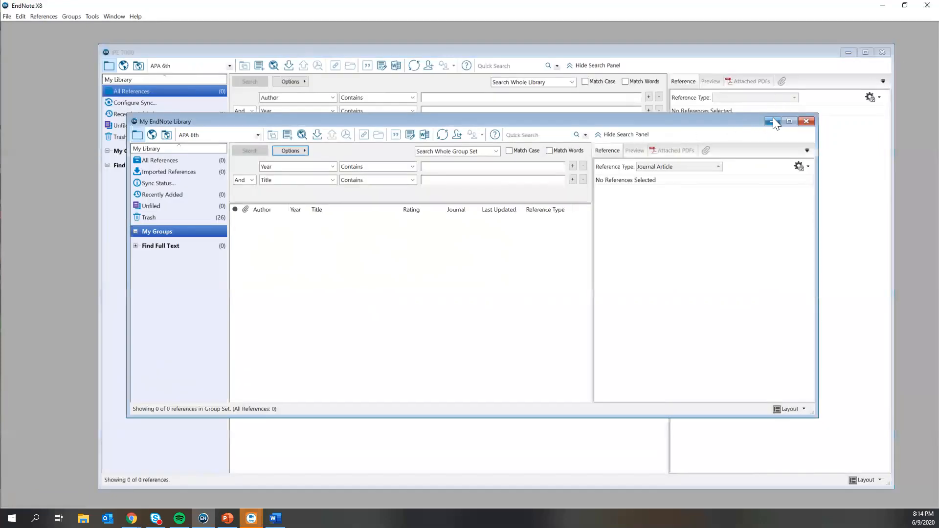
left_click(773, 121)
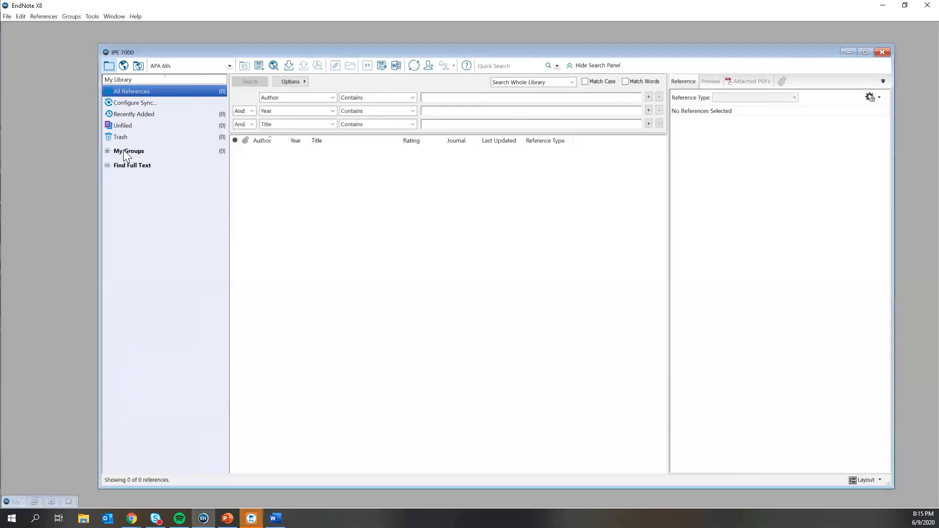
Step: Look at the My Groups and Find Full Text sections of the IPE 7000 library
left_click(127, 151)
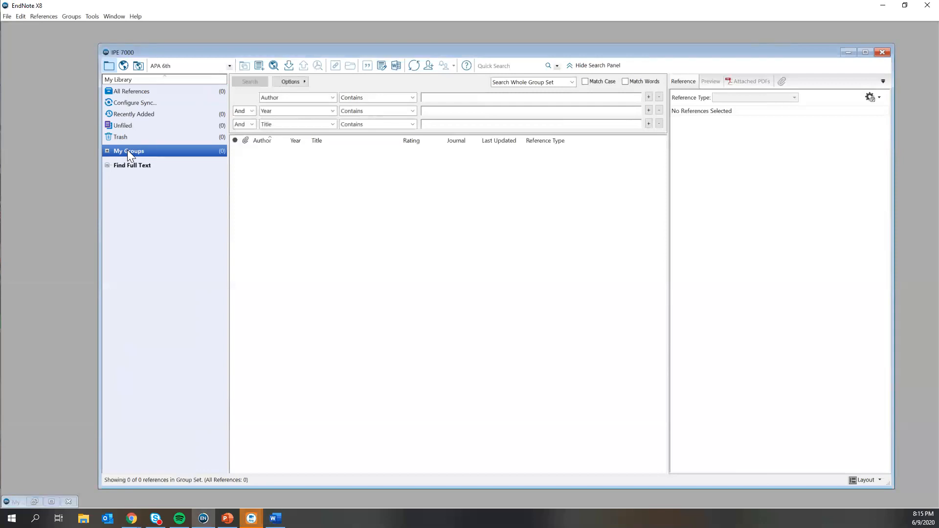
left_click(129, 165)
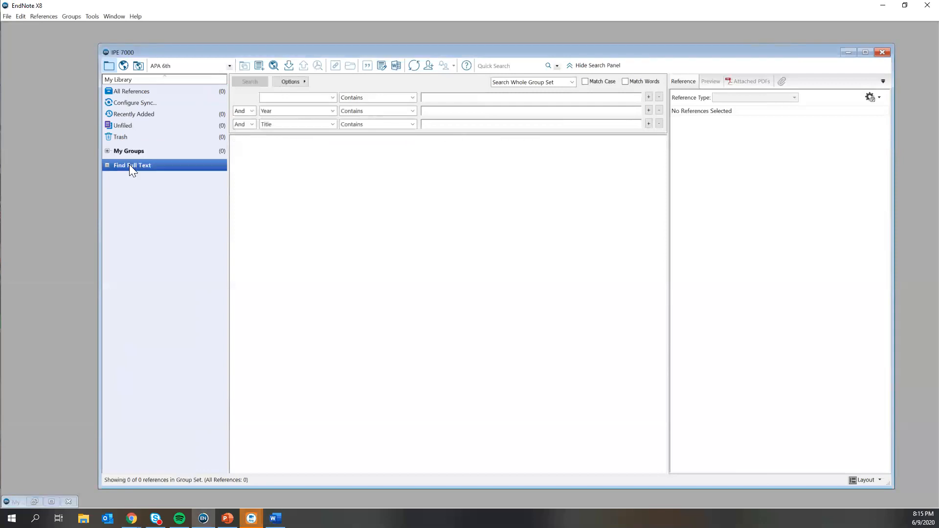
left_click(128, 150)
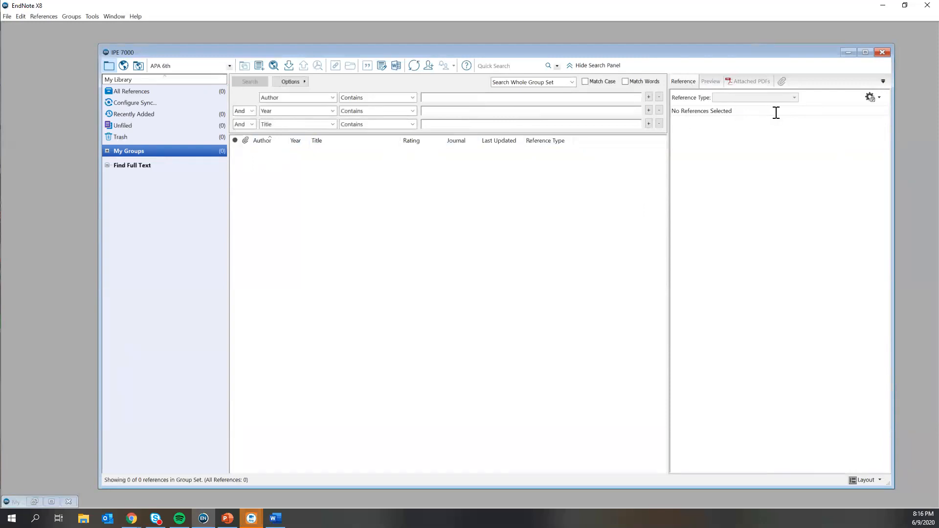
Step: Examine the reference panel's Preview, Attached PDFs and Reference views and the available layout options
left_click(710, 80)
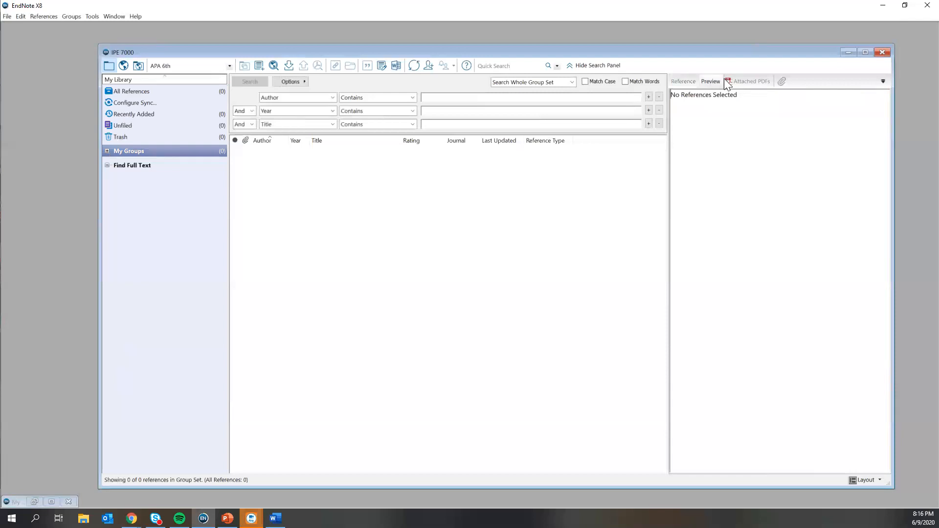
left_click(740, 86)
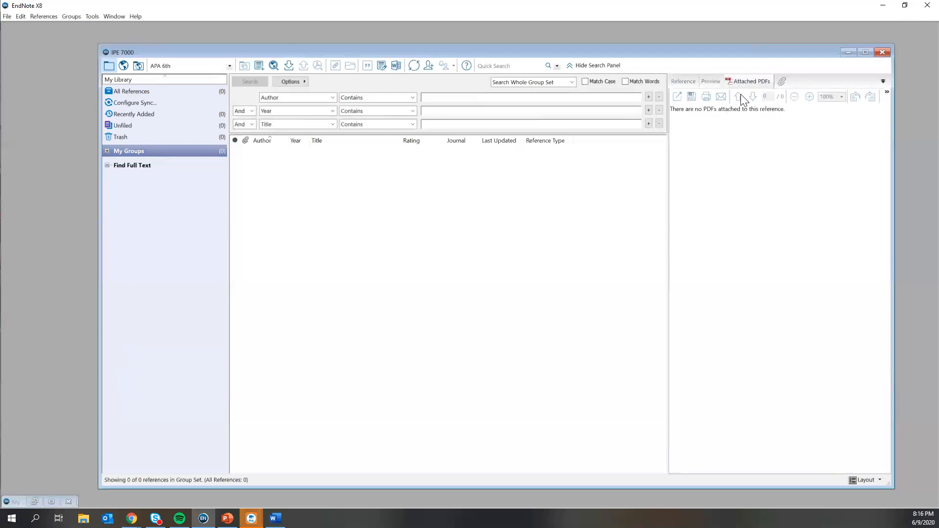
left_click(683, 81)
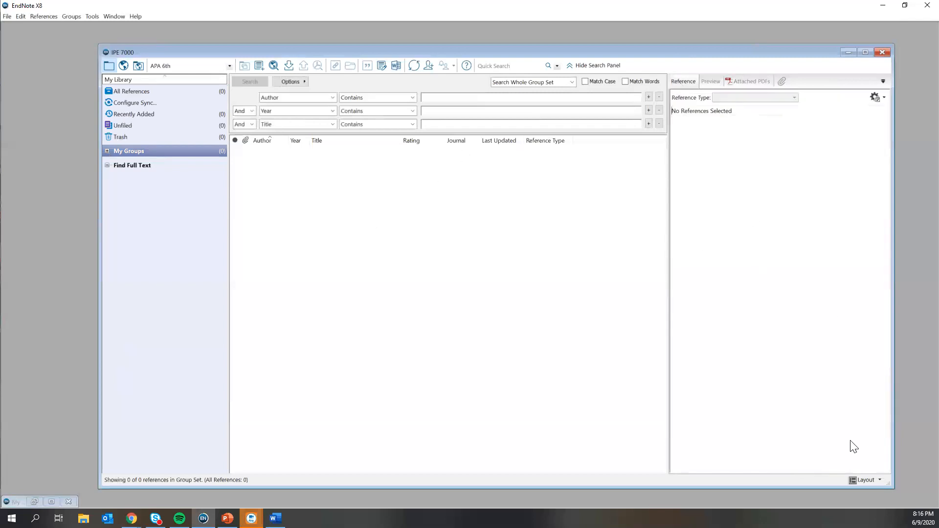
left_click(865, 482)
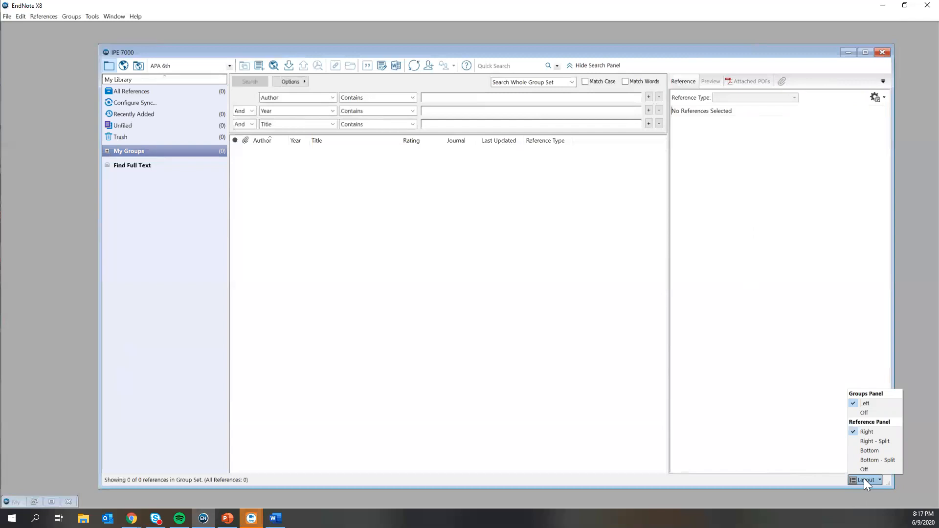
left_click(341, 268)
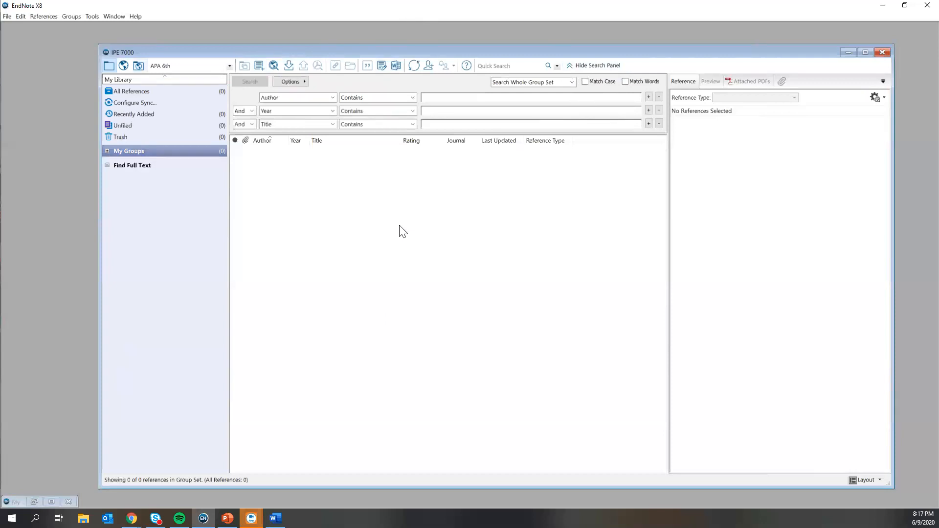
left_click(74, 17)
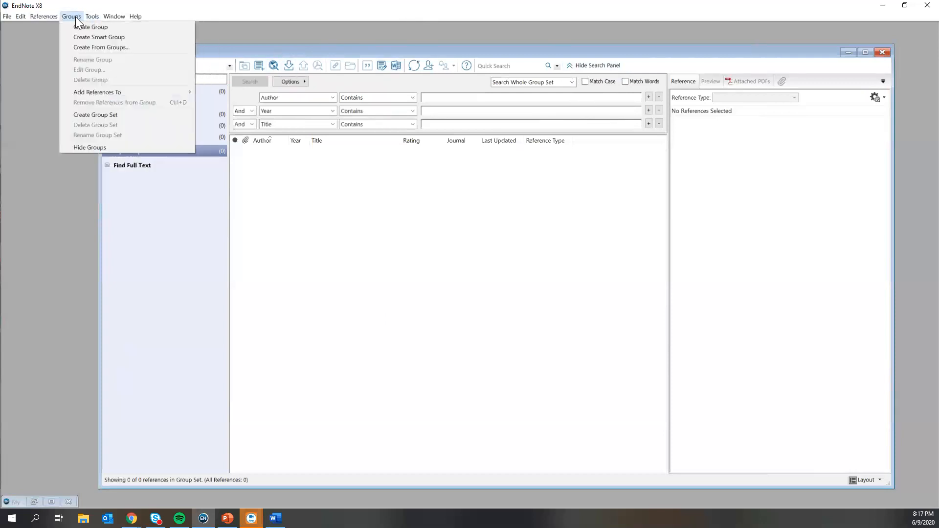
left_click(51, 15)
left_click(49, 16)
left_click(266, 43)
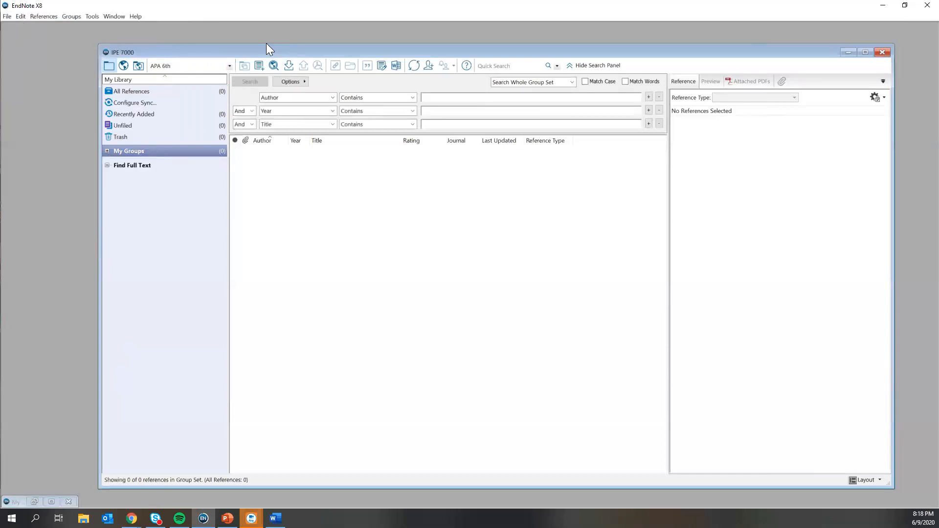
key("alt+Tab")
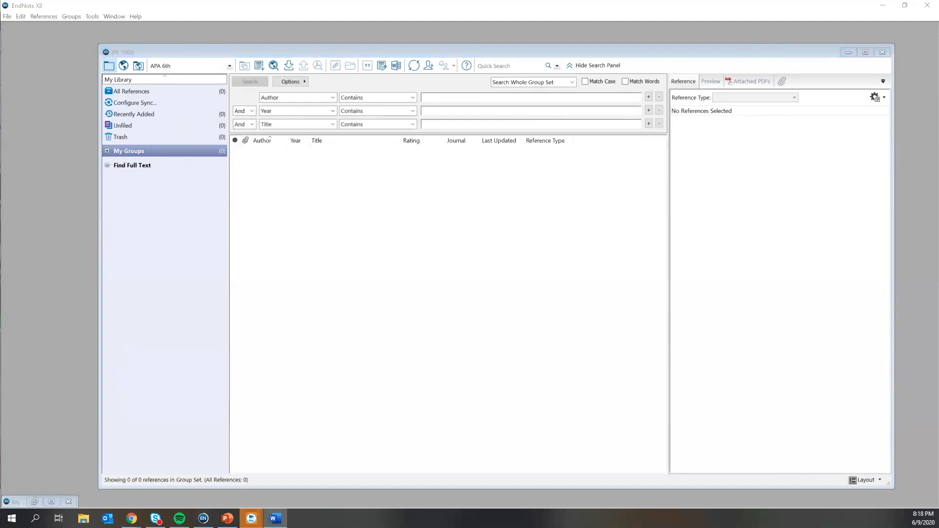
left_click(424, 216)
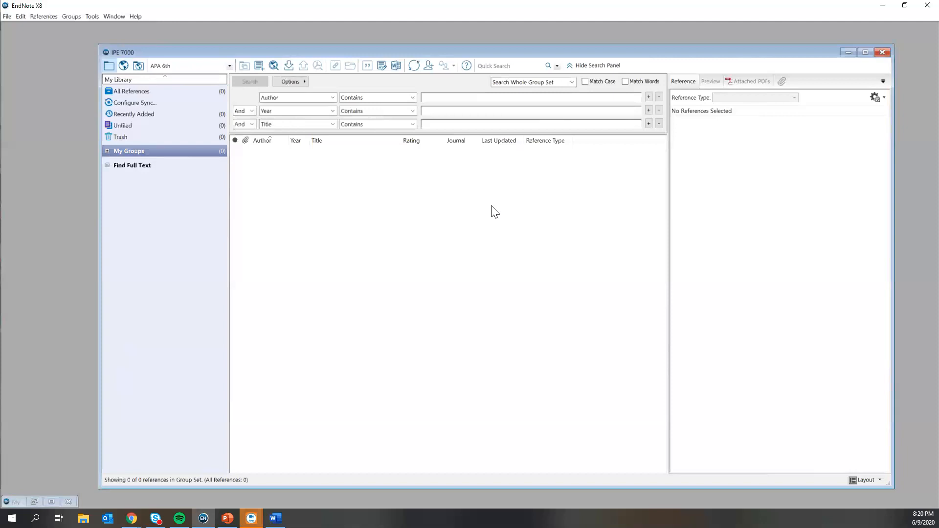
Step: Turn off Web of Science Full Text Links in the Find Full Text preferences, apply the change and close the preferences
left_click(41, 17)
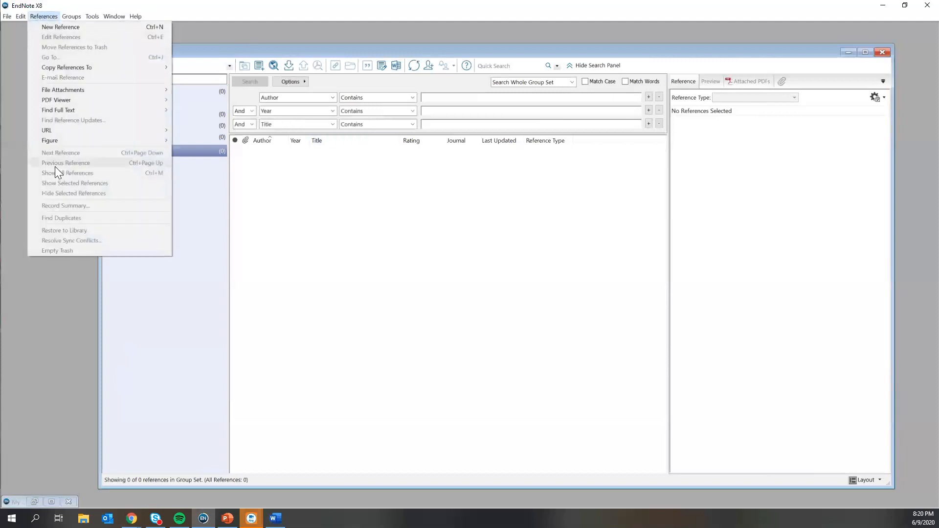
mouse_move(20, 17)
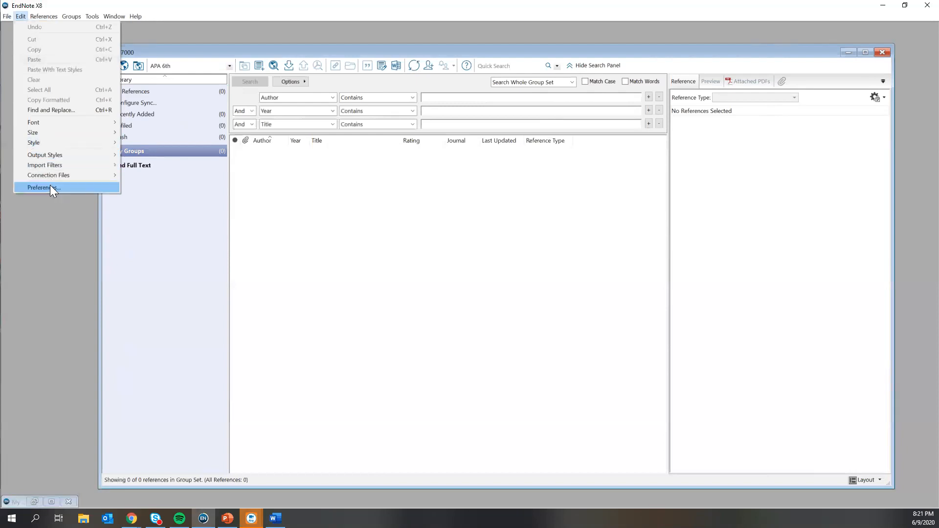
left_click(50, 187)
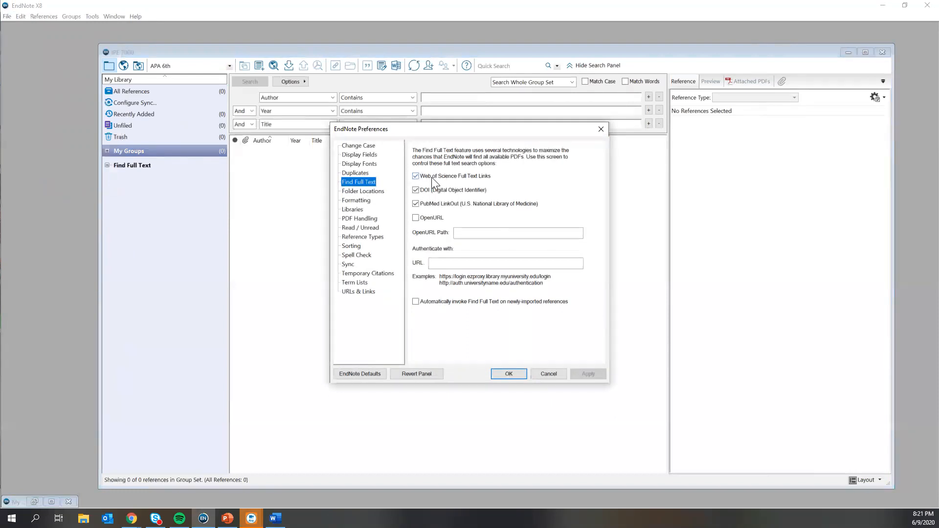
left_click(415, 176)
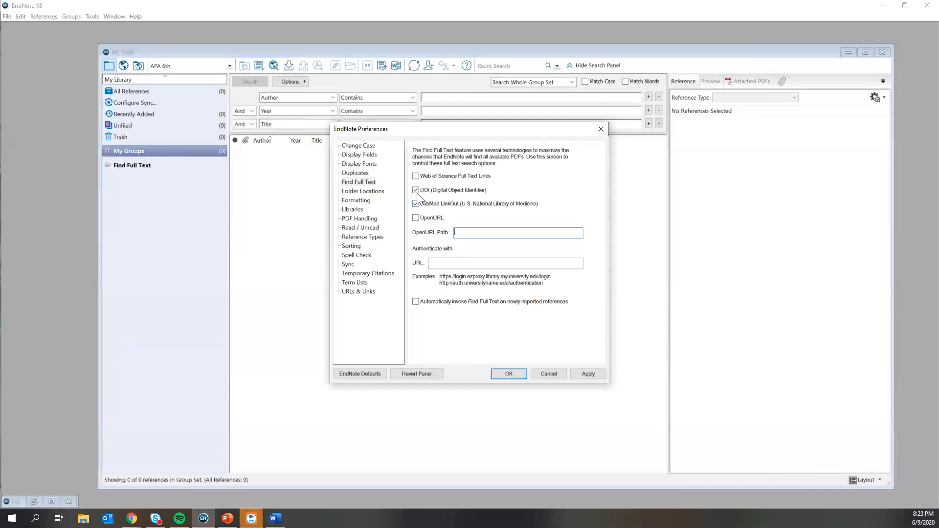
left_click(588, 373)
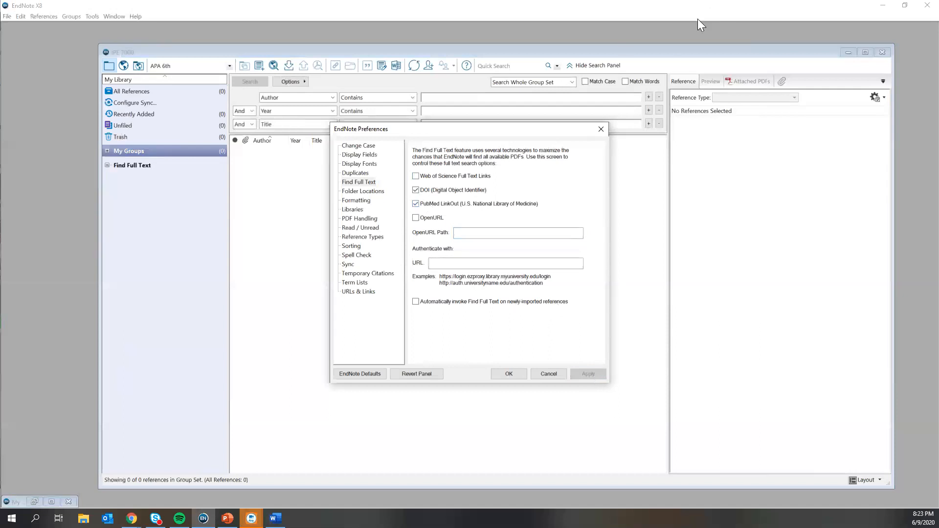
left_click(601, 129)
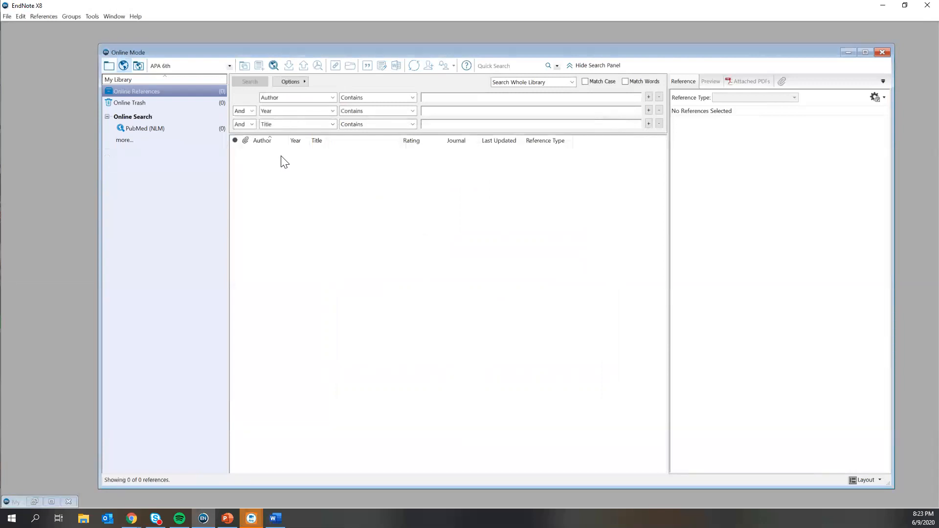
Step: Select PubMed (NLM) as the online search source and look through the fields available for its first search line
left_click(141, 130)
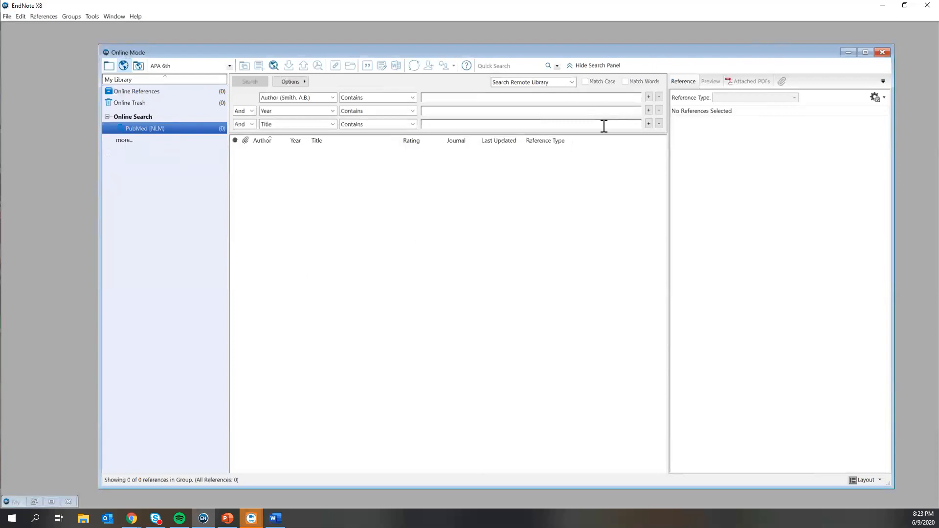
key("shift+Tab")
key("shift+Tab")
key("alt+Down")
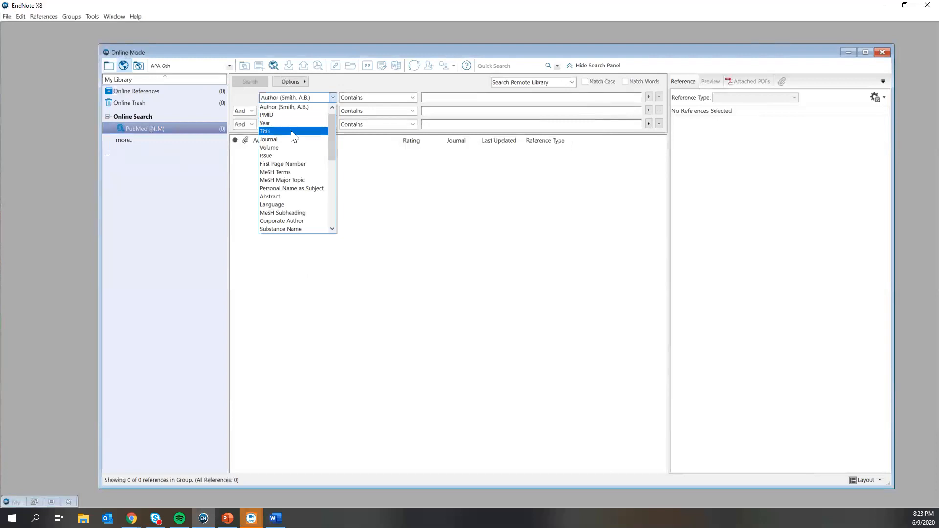
left_click_drag(331, 127, 324, 140)
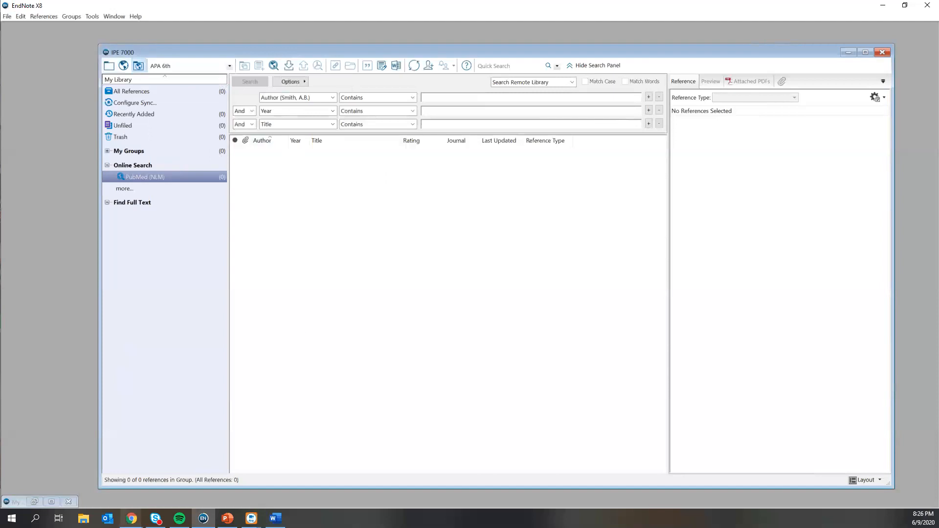
Step: Switch to the Chrome window showing the University of St. Augustine Library website and maximize it
mouse_move(131, 519)
left_click(170, 472)
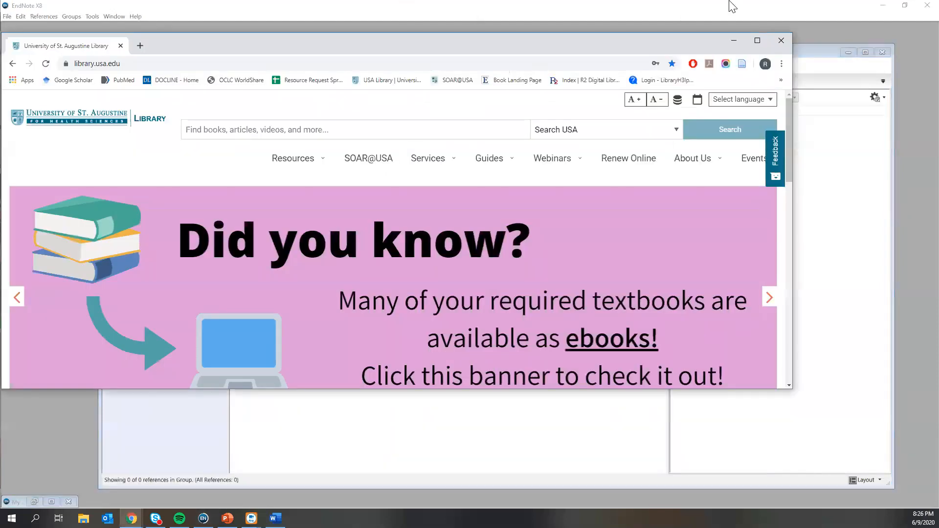
left_click(757, 40)
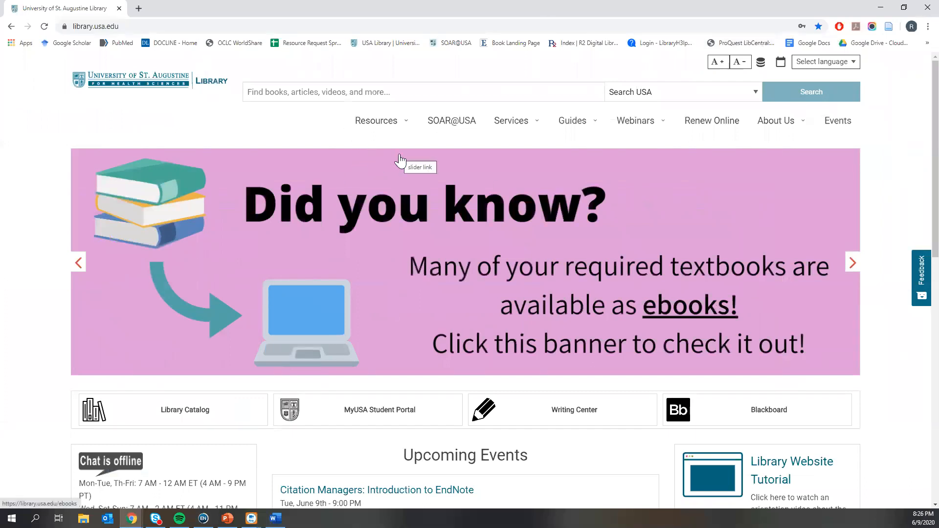
Step: Search the library website for "virtual reality stroke rehabilitation"
left_click(440, 91)
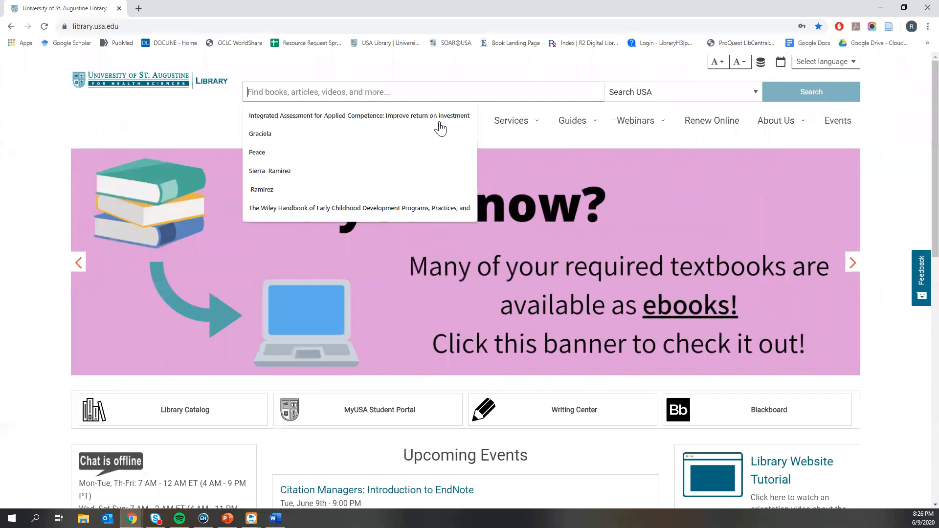
type("virtual real")
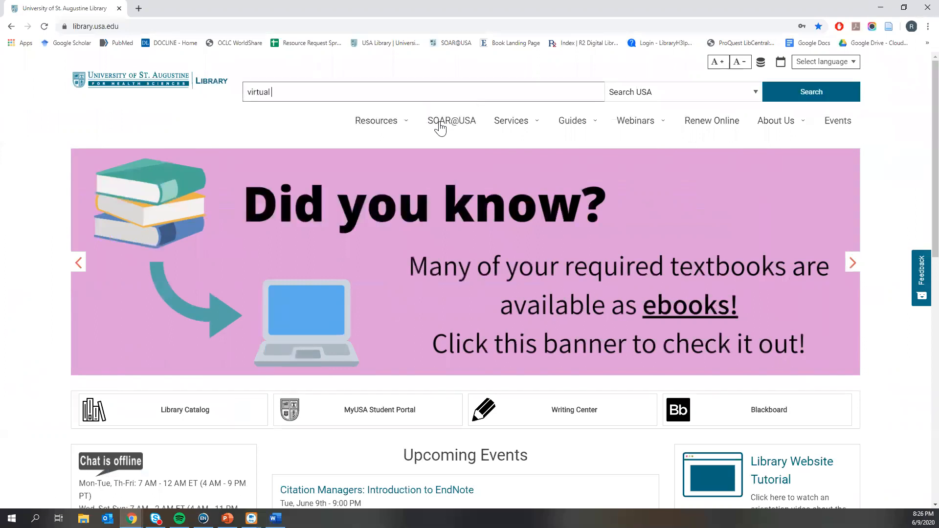
type("ity stroke rehabilitation")
key("Return")
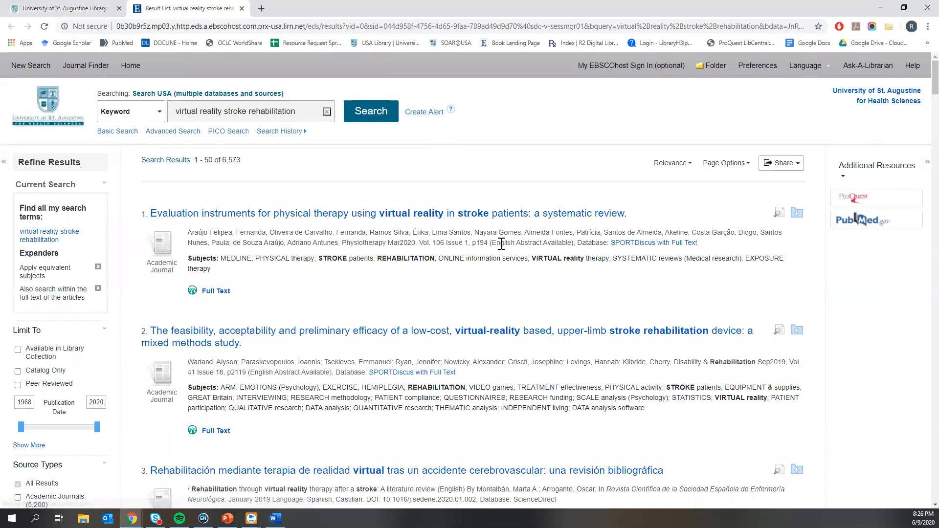
Step: Open the detailed record of the first search result, "Evaluation instruments for physical therapy using virtual reality in stroke patients: a systematic review"
scroll(500, 254, "down", 3)
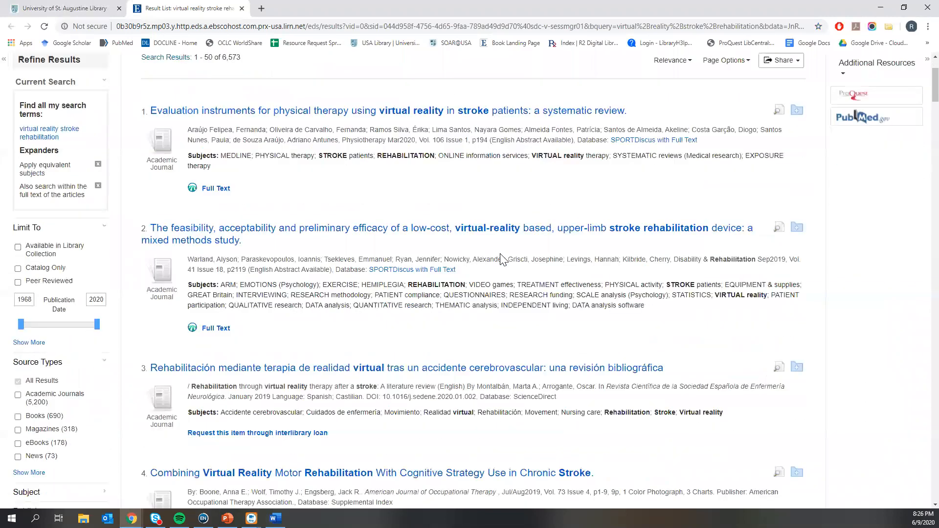
scroll(503, 259, "up", 3)
scroll(407, 384, "down", 1)
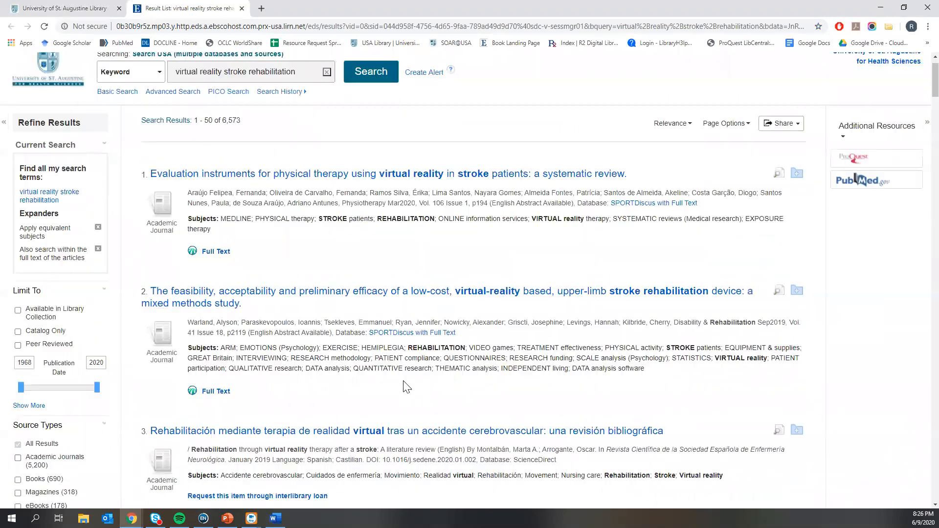
scroll(407, 385, "up", 1)
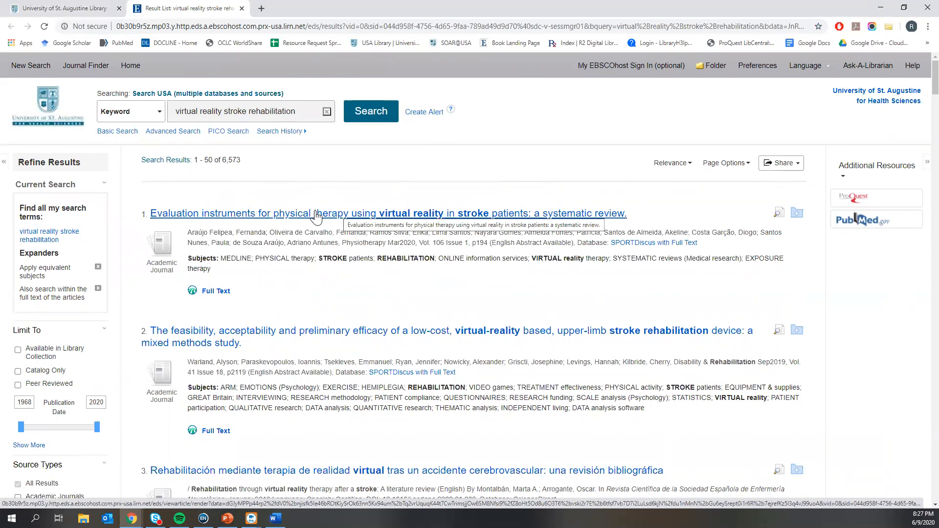
left_click(316, 214)
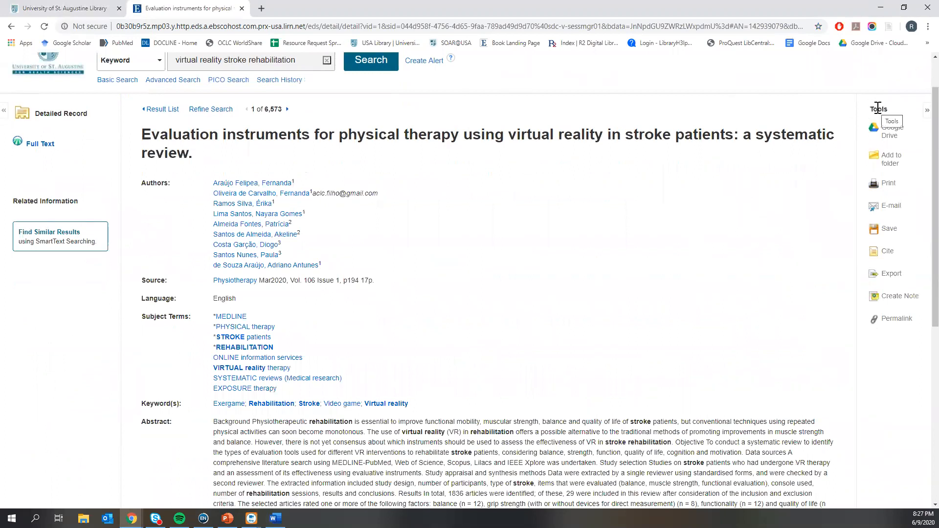
Step: Export the article's citation with Direct Export in RIS Format and open the downloaded file to import it into the EndNote library
left_click(895, 277)
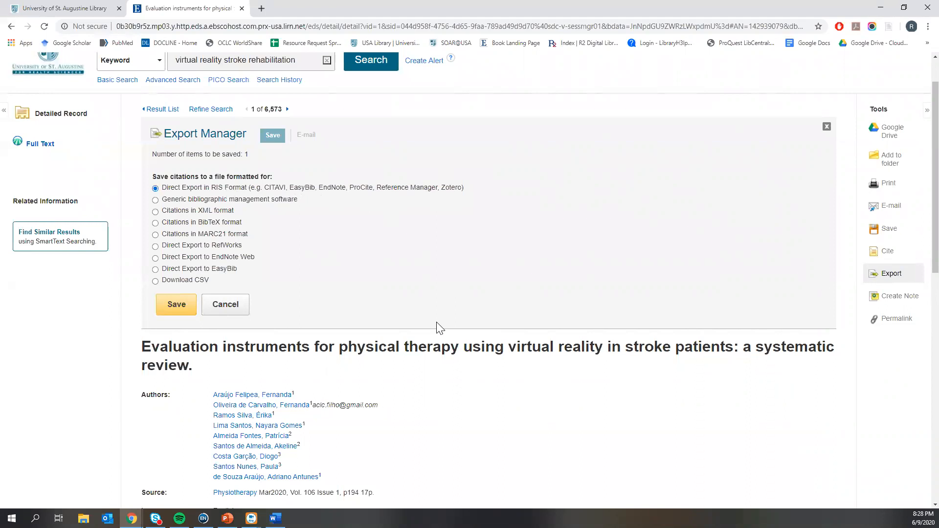
left_click(177, 304)
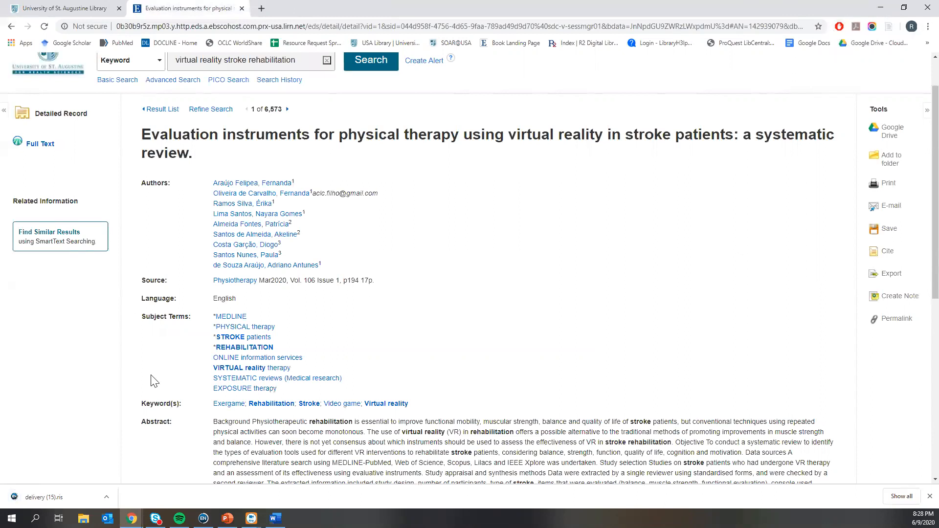
left_click(55, 498)
left_click(43, 495)
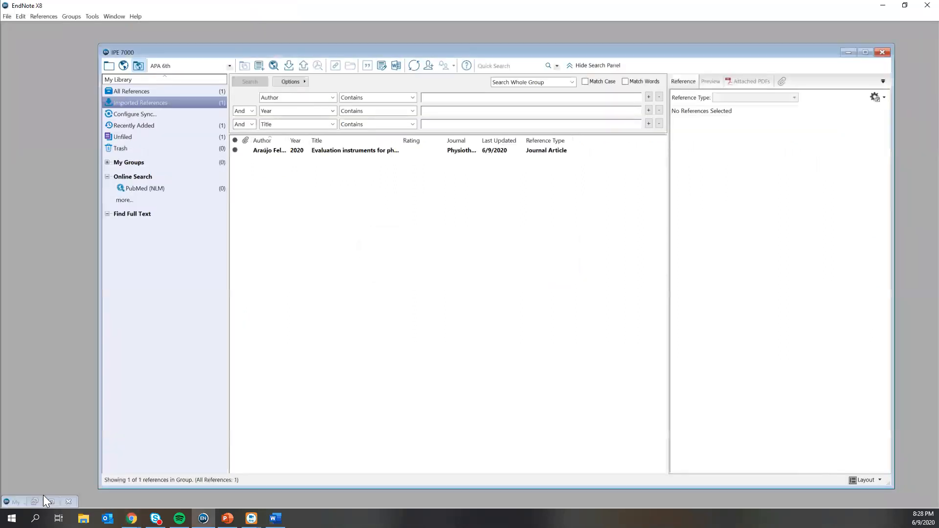
Step: Select the imported journal article and look through the fields filled in for it
left_click(312, 155)
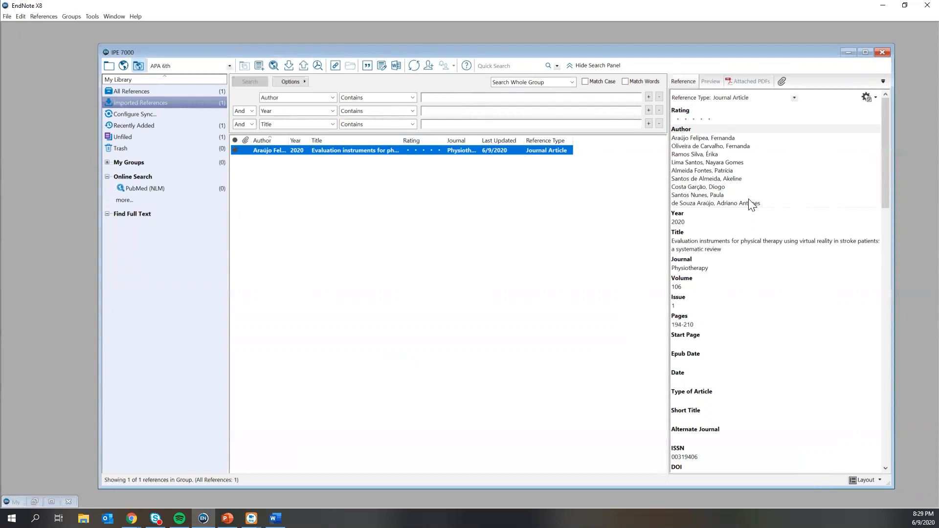
scroll(752, 204, "down", 3)
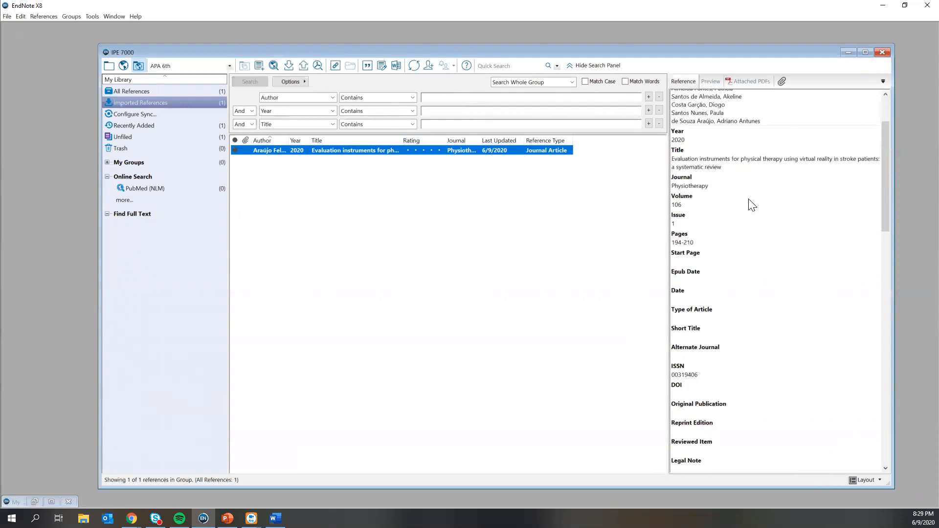
scroll(750, 202, "down", 13)
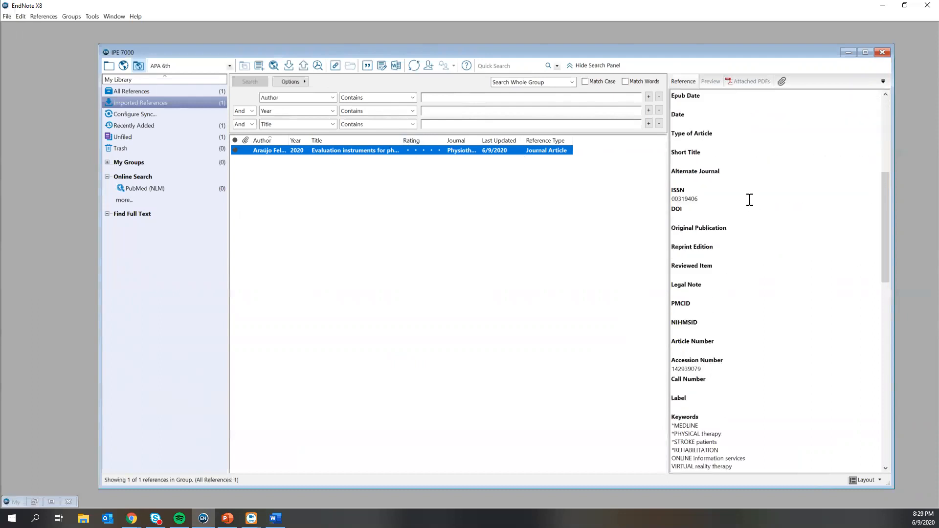
scroll(753, 229, "up", 16)
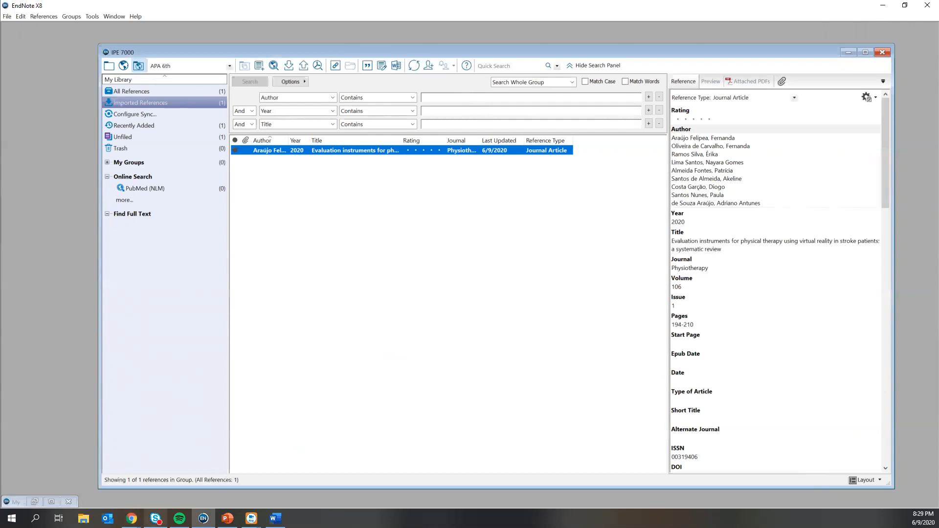
Step: Switch to Chrome to view the article's database record, and return to EndNote
left_click(131, 519)
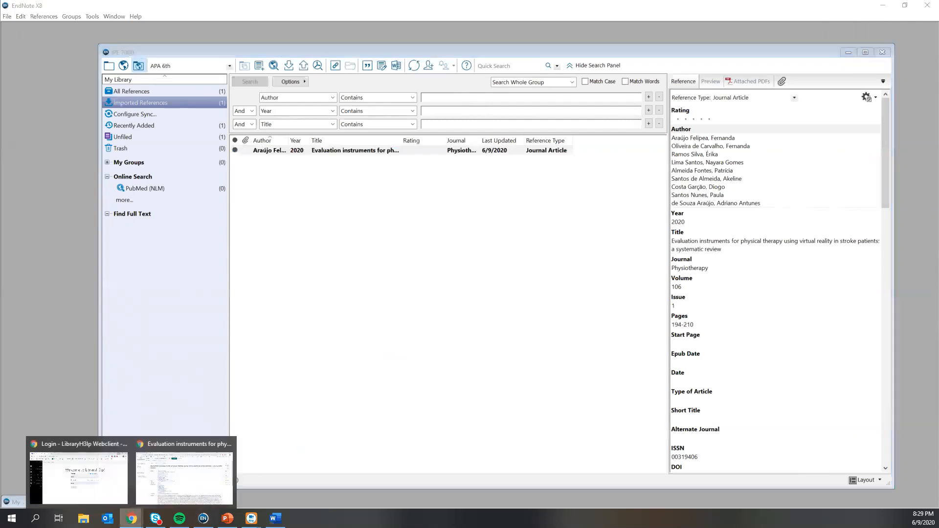
left_click(165, 493)
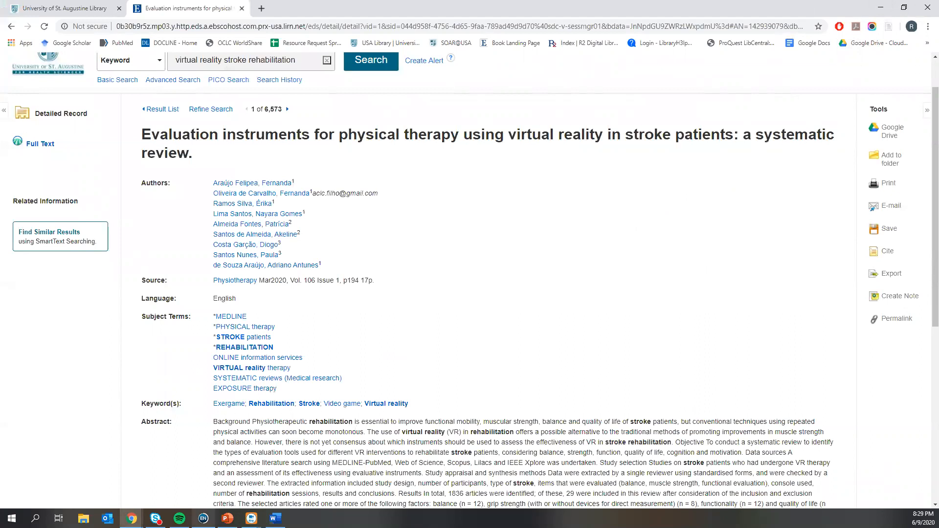
mouse_move(203, 519)
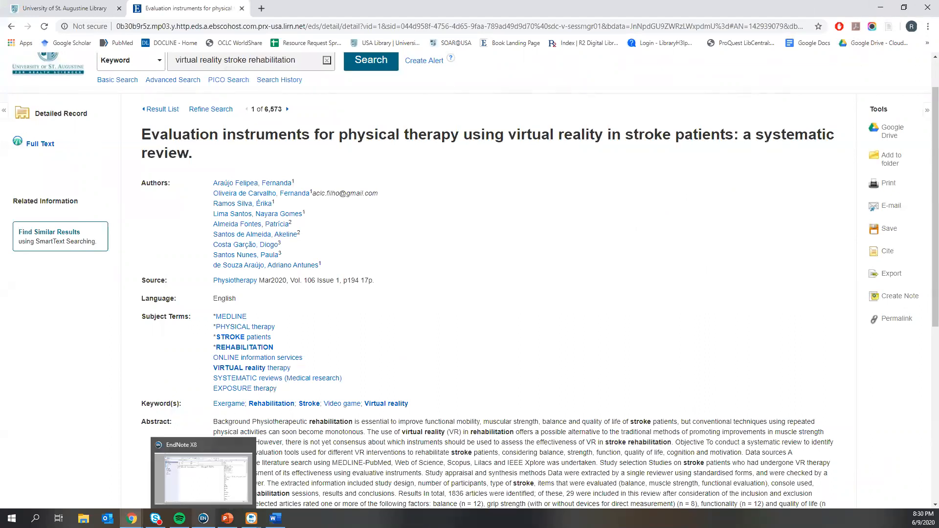
left_click(203, 518)
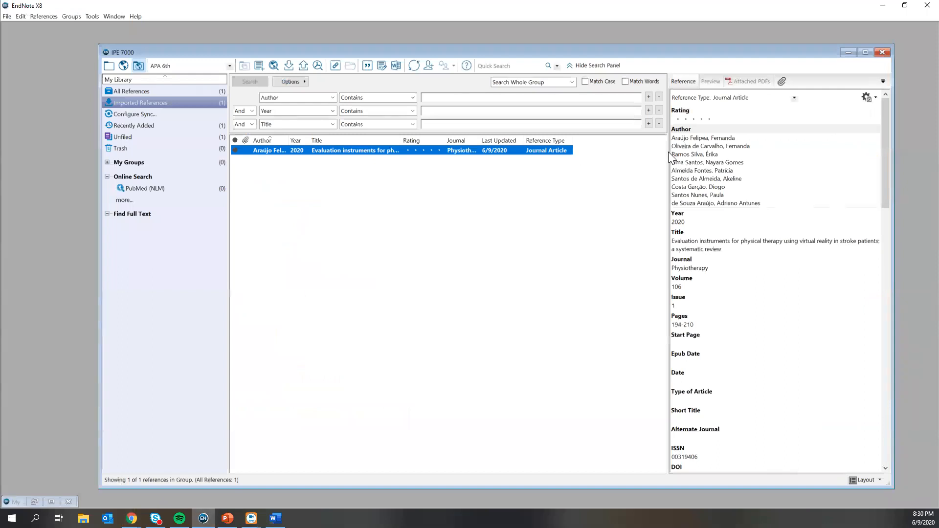
Step: Widen the reference panel and examine the imported article's keywords, abstract, notes and URL
left_click_drag(667, 152, 587, 152)
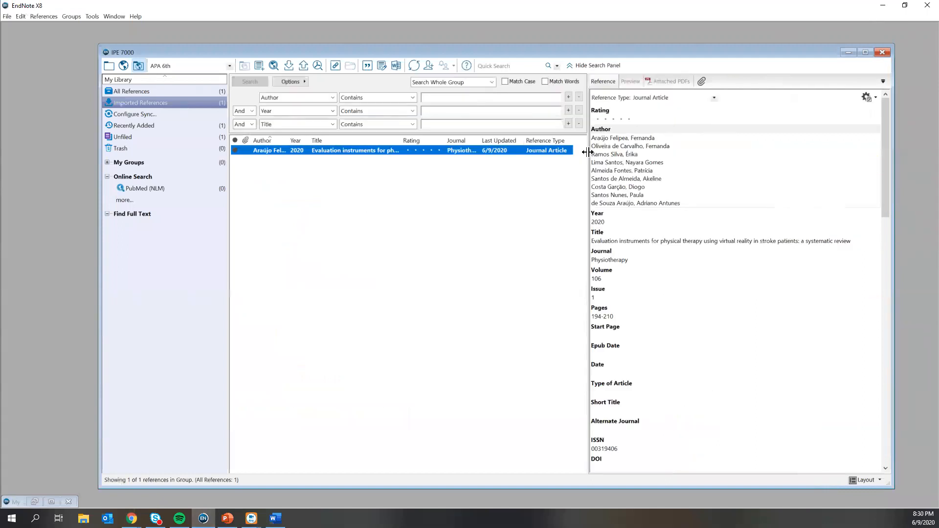
scroll(682, 180, "down", 5)
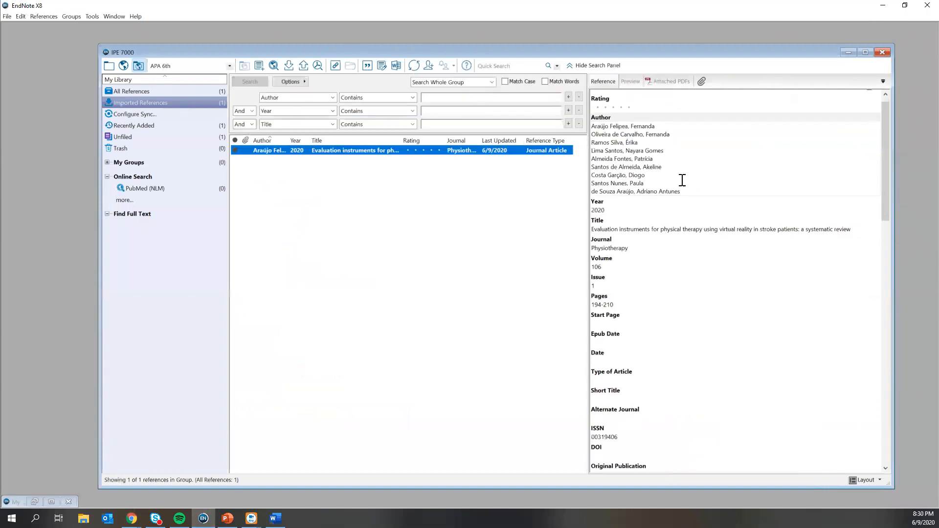
scroll(682, 180, "down", 10)
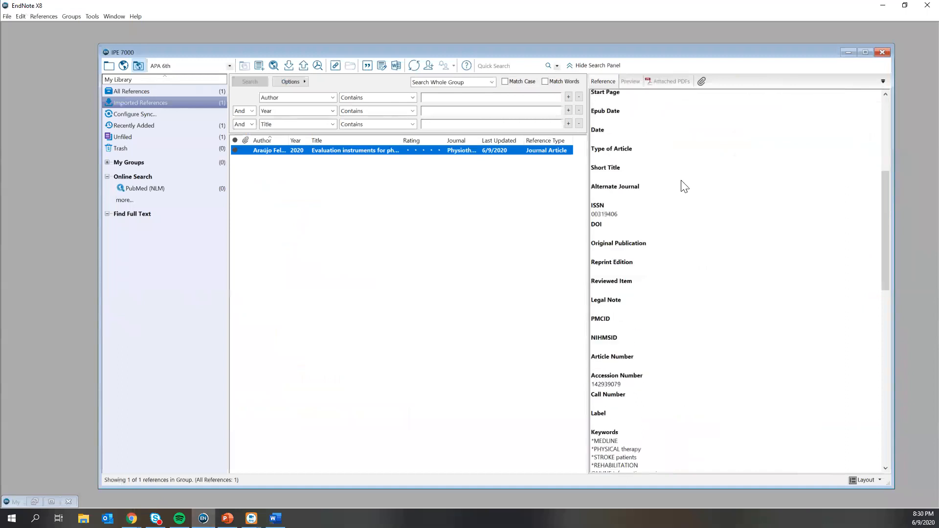
scroll(685, 220, "down", 8)
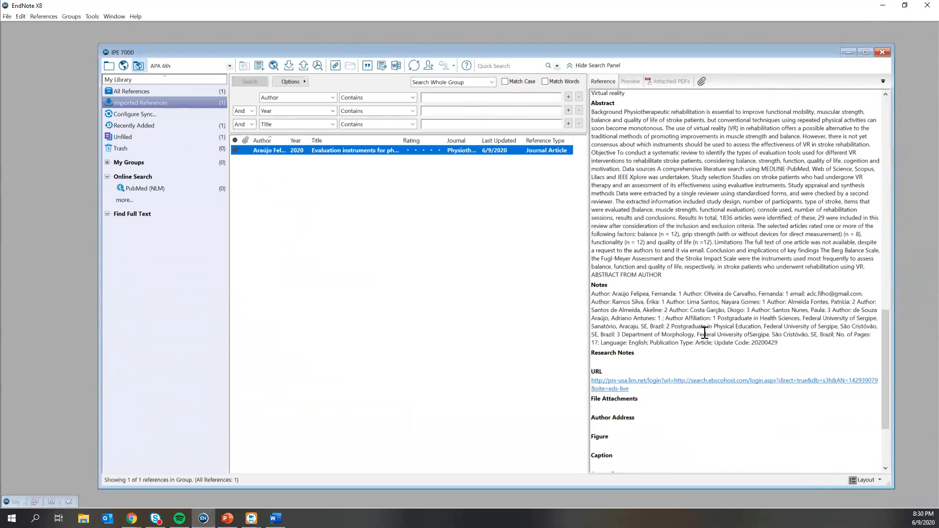
scroll(689, 286, "up", 8)
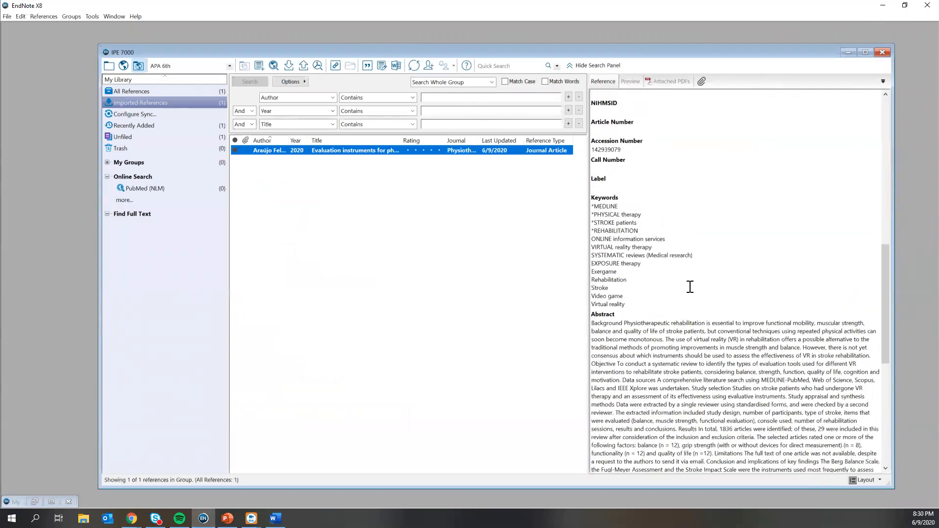
scroll(801, 254, "up", 3)
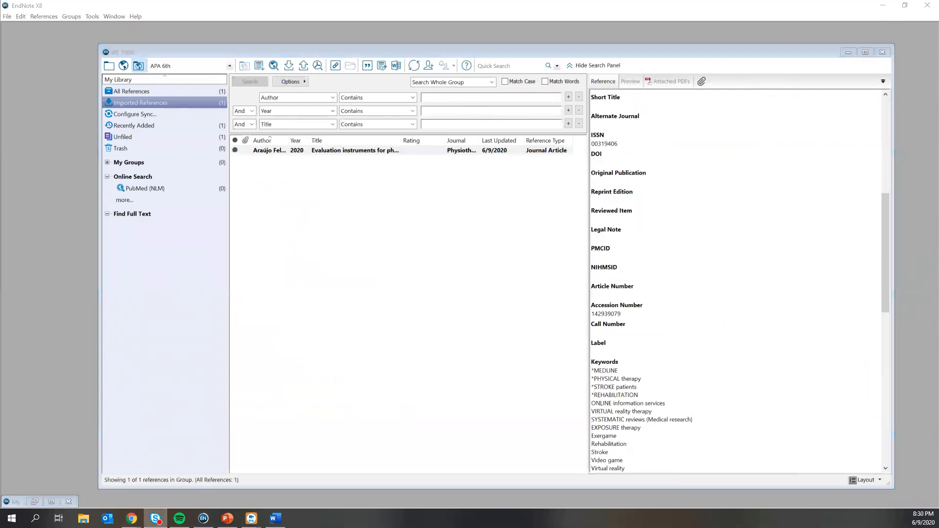
Step: Switch to Chrome and review the article's detailed database record
left_click(132, 518)
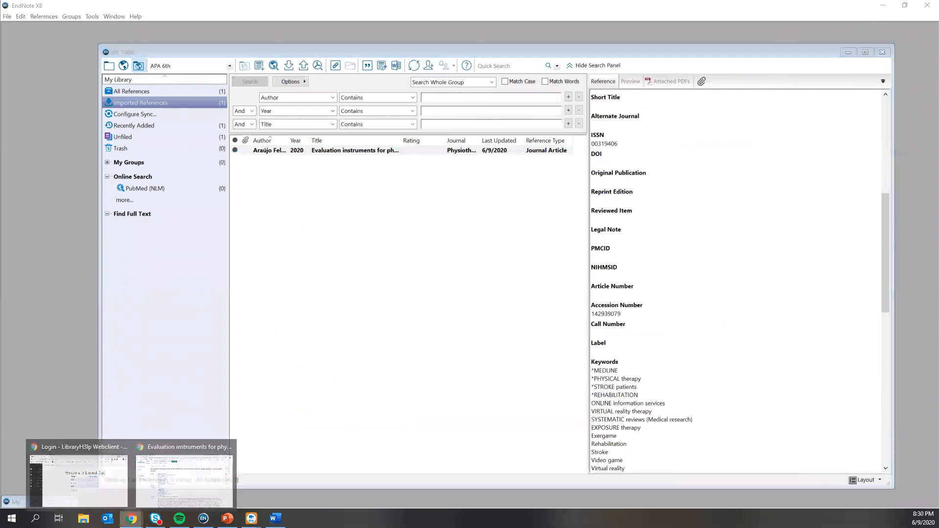
mouse_move(156, 518)
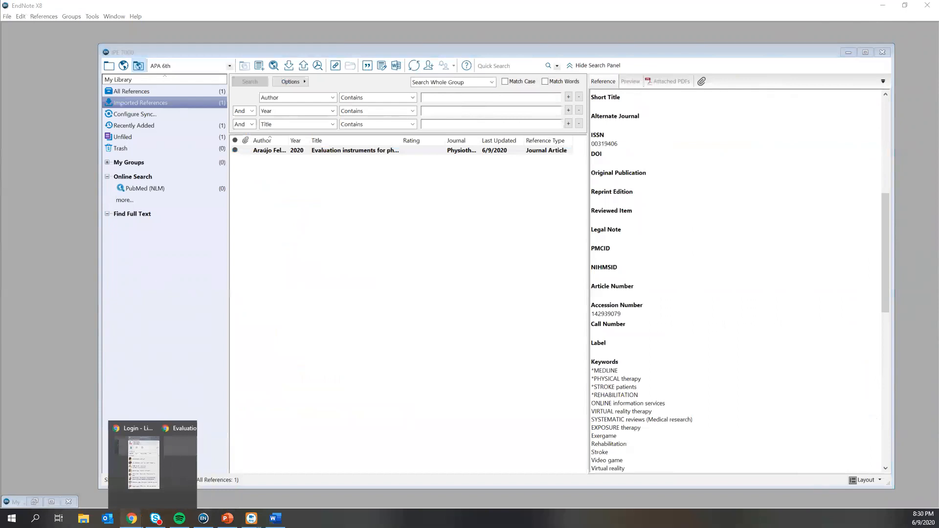
left_click(185, 477)
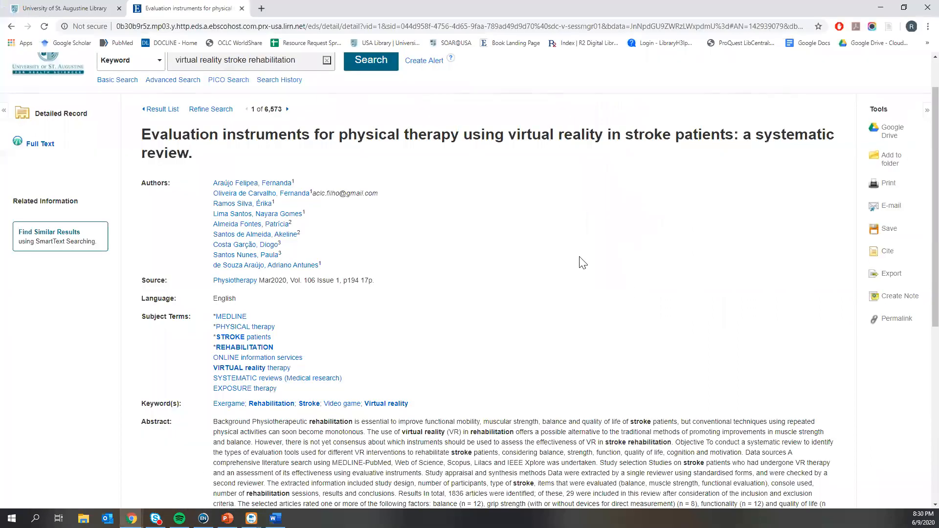
scroll(582, 263, "up", 2)
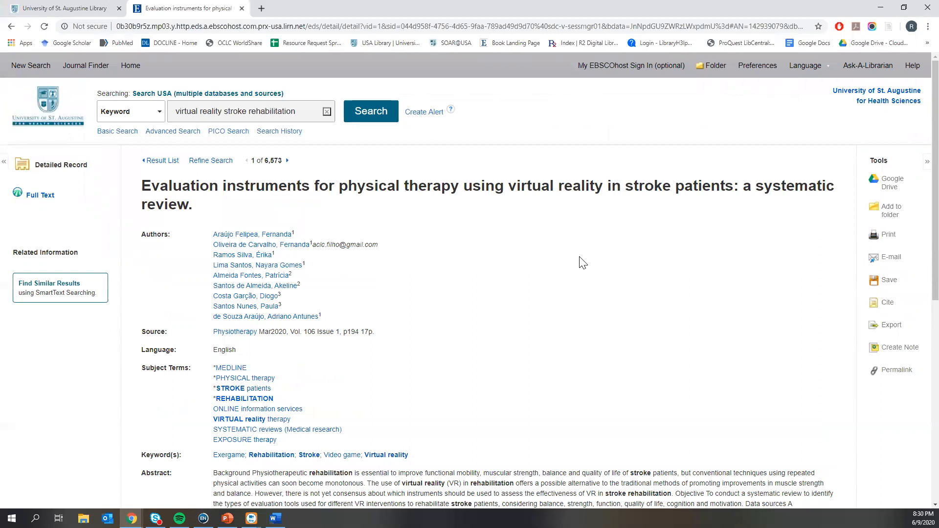
scroll(582, 262, "down", 2)
scroll(582, 263, "up", 2)
Step: Return to EndNote and try to view the imported article's attached PDFs
left_click(203, 518)
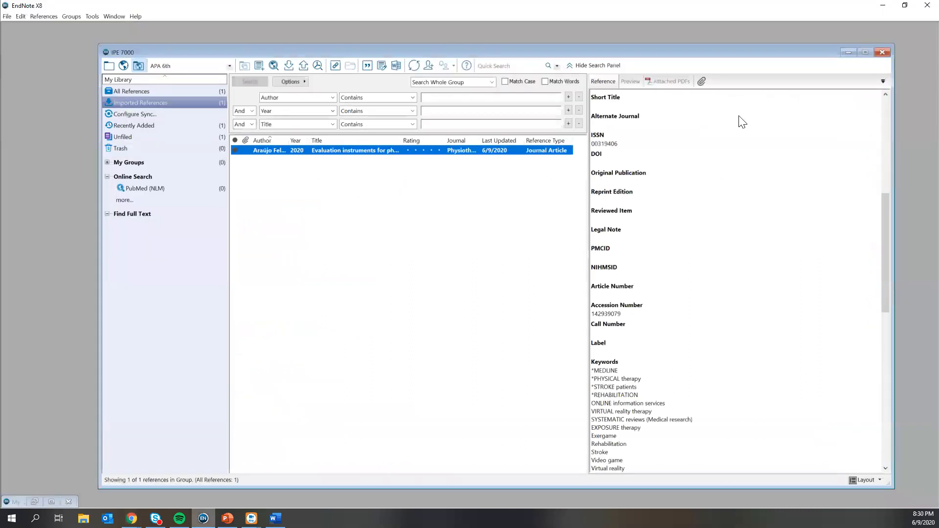
left_click(669, 82)
left_click(604, 83)
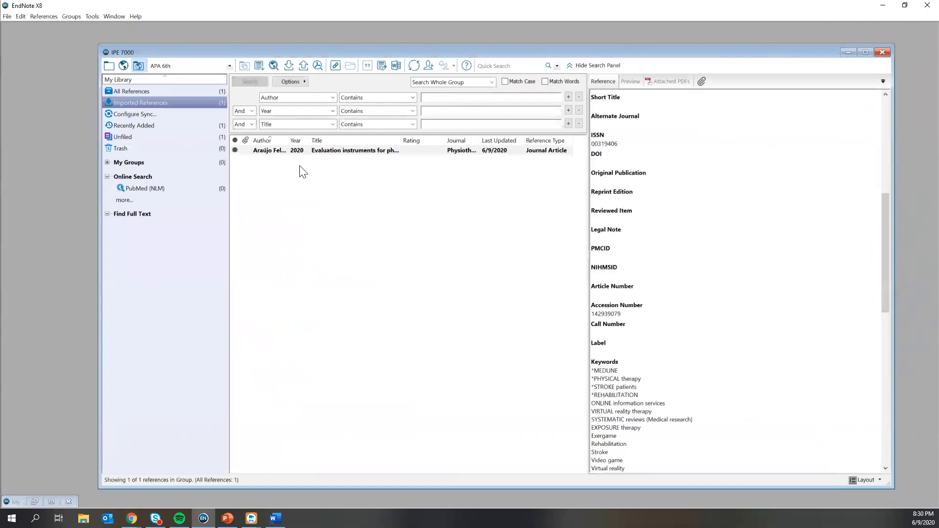
mouse_move(203, 519)
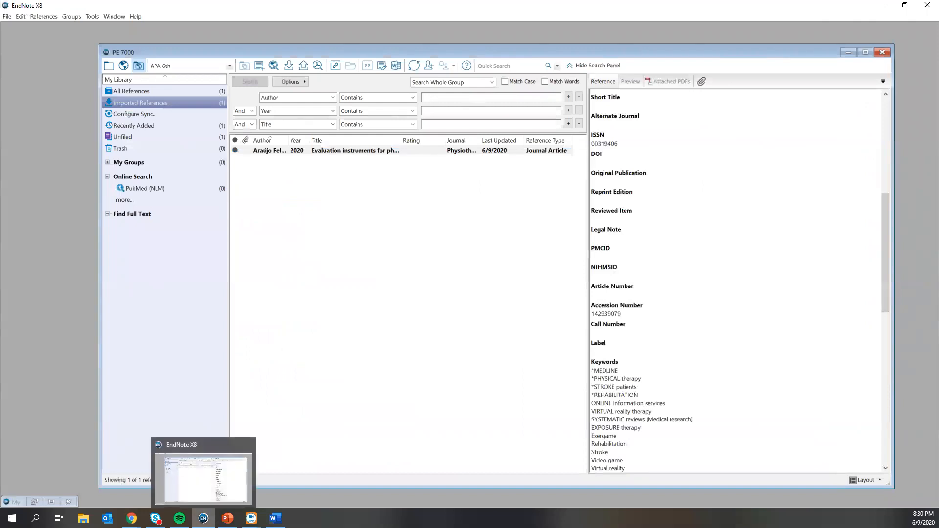
Step: Switch to the article's record in Chrome and open its Full Text link
left_click(132, 518)
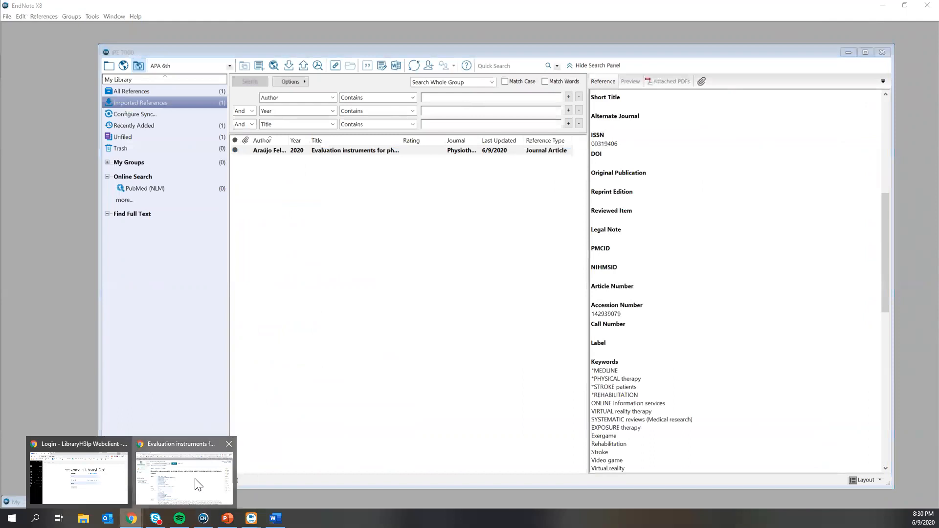
left_click(198, 484)
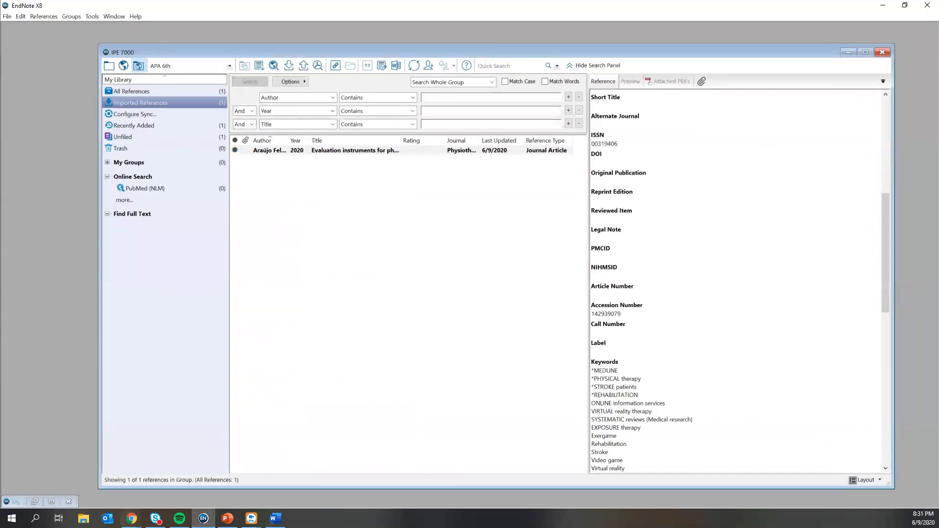
mouse_move(132, 519)
left_click(180, 494)
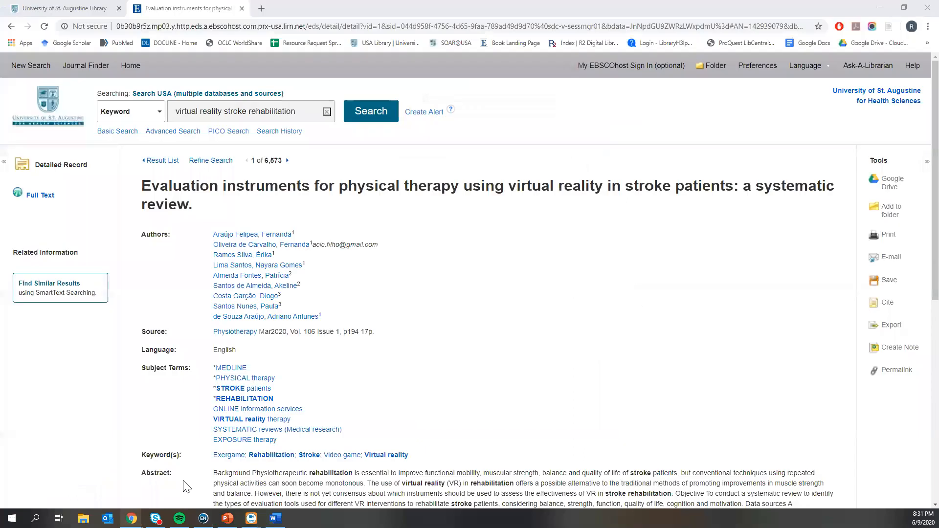
left_click(42, 196)
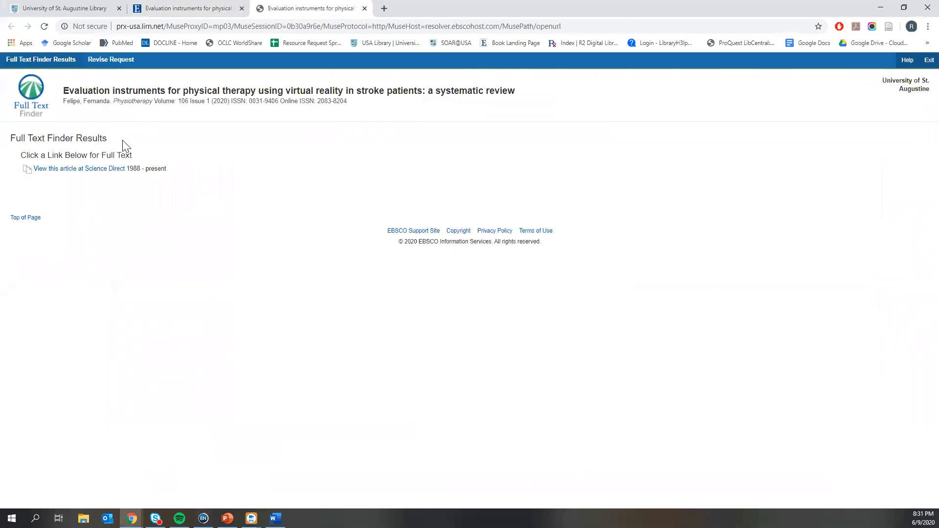
Step: Open the article at Science Direct and save its PDF to the Desktop
left_click(112, 169)
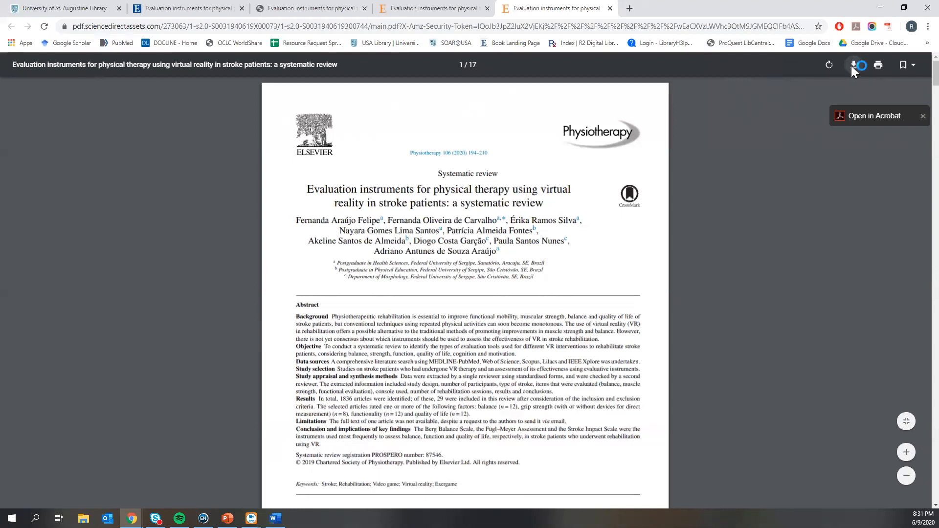
left_click(853, 65)
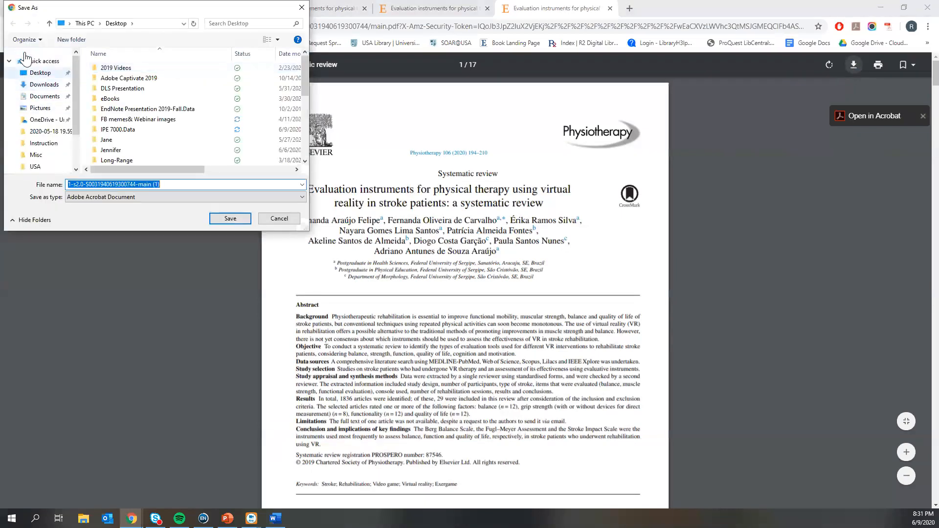
left_click(39, 73)
left_click(230, 219)
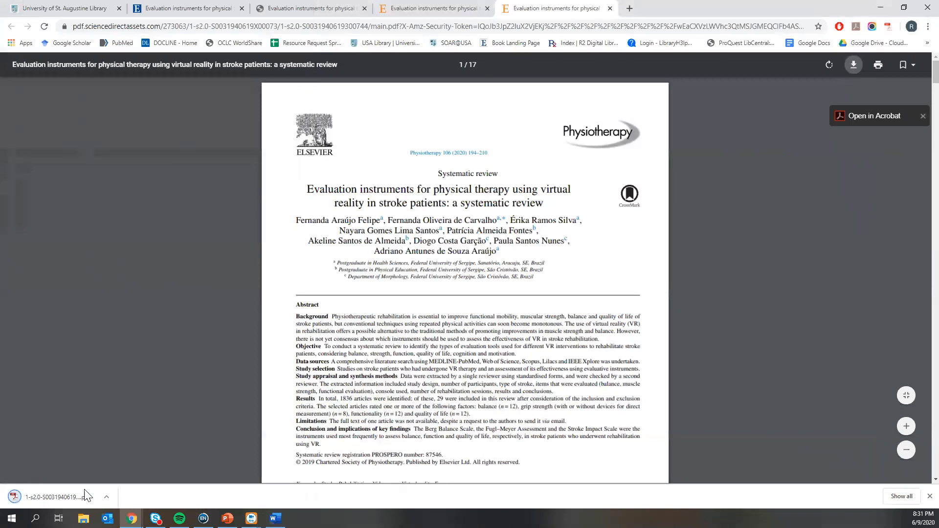
Step: Switch to EndNote and browse the Desktop for the PDF to attach to the imported article, trying the file name "evaluation"
left_click(204, 518)
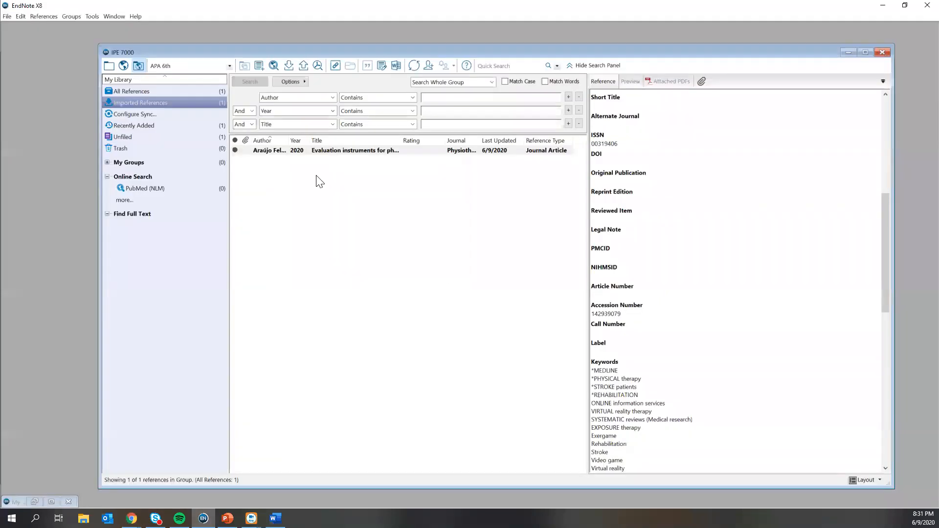
left_click(335, 151)
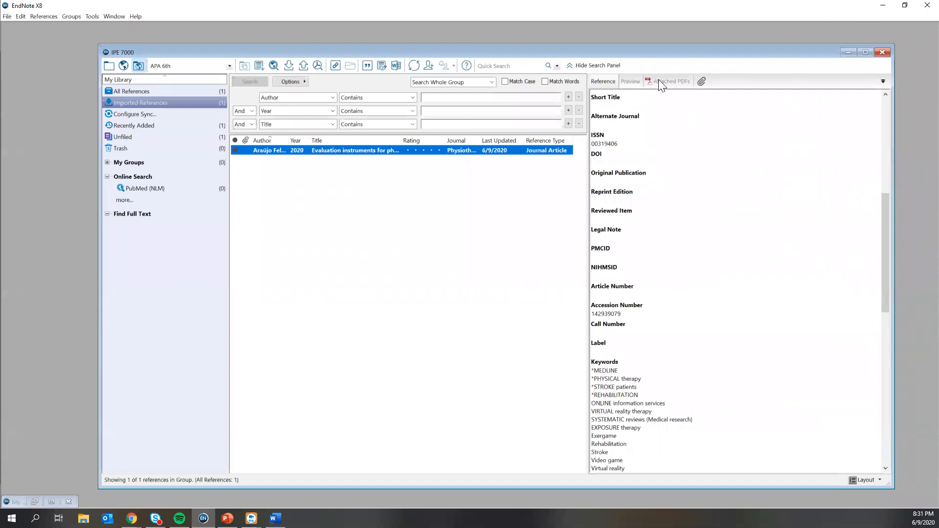
left_click(703, 83)
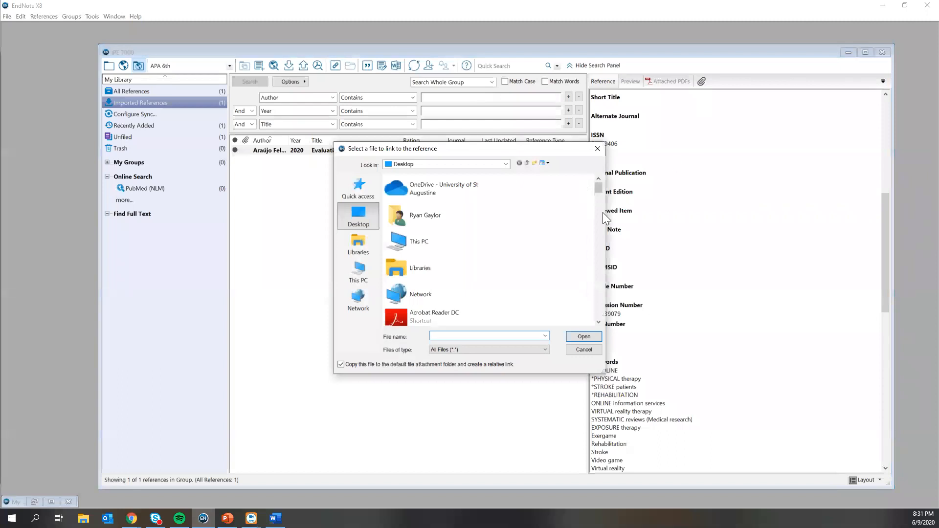
scroll(600, 229, "down", 3)
scroll(577, 287, "down", 5)
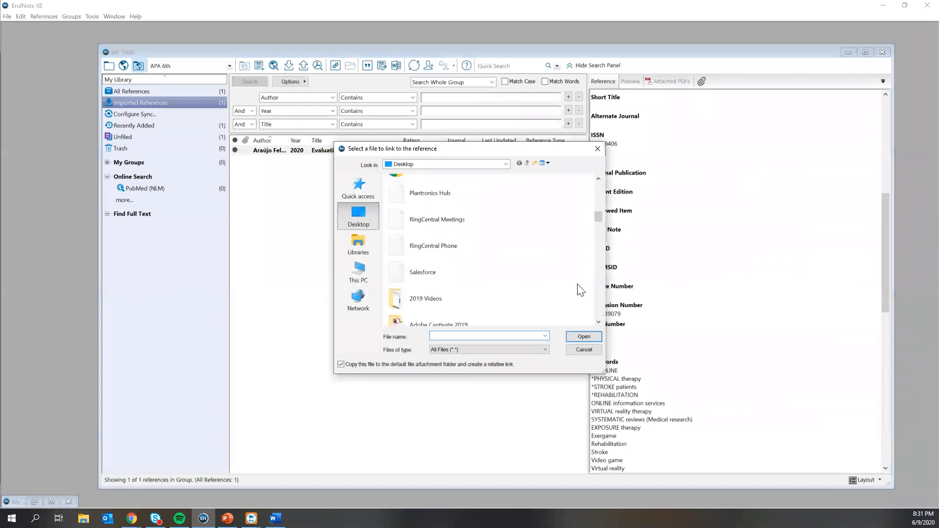
left_click(598, 178)
left_click(601, 179)
left_click(600, 179)
left_click_drag(598, 228, 601, 325)
scroll(554, 306, "up", 1)
scroll(556, 304, "up", 3)
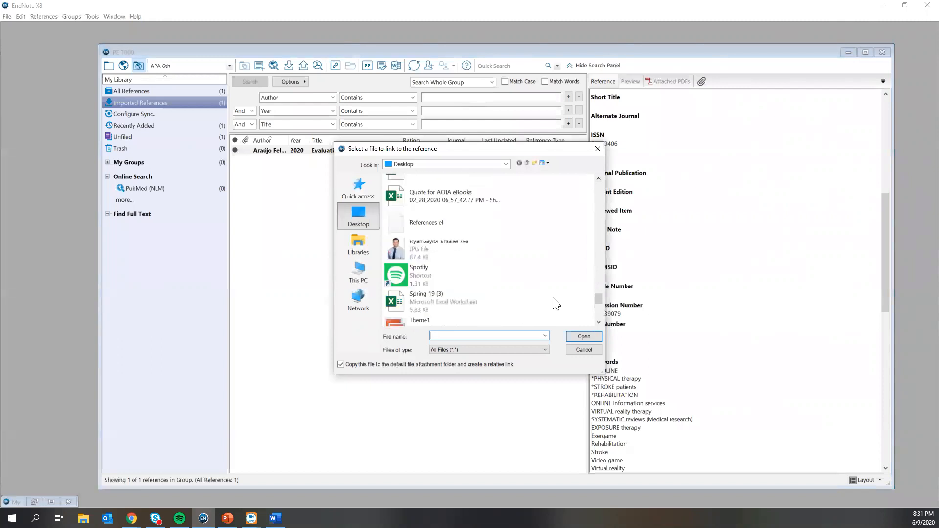
scroll(557, 304, "up", 1)
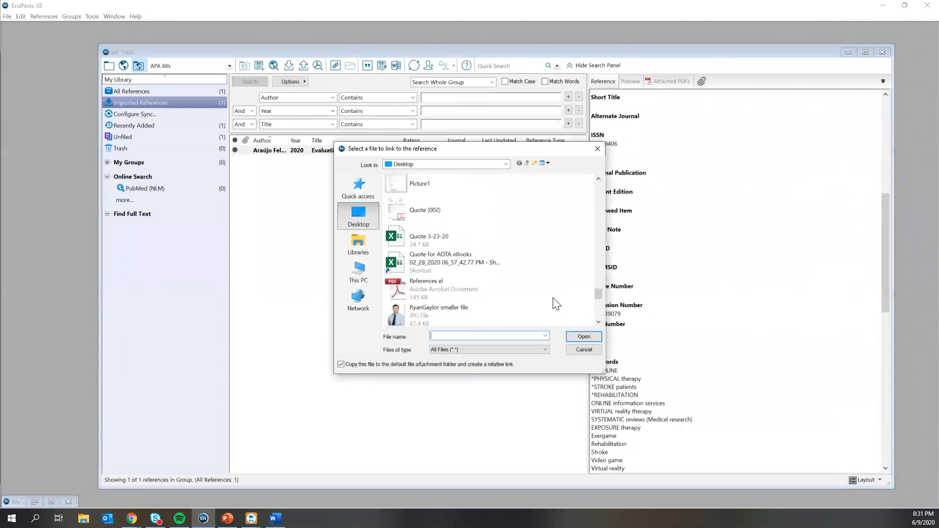
scroll(556, 304, "up", 3)
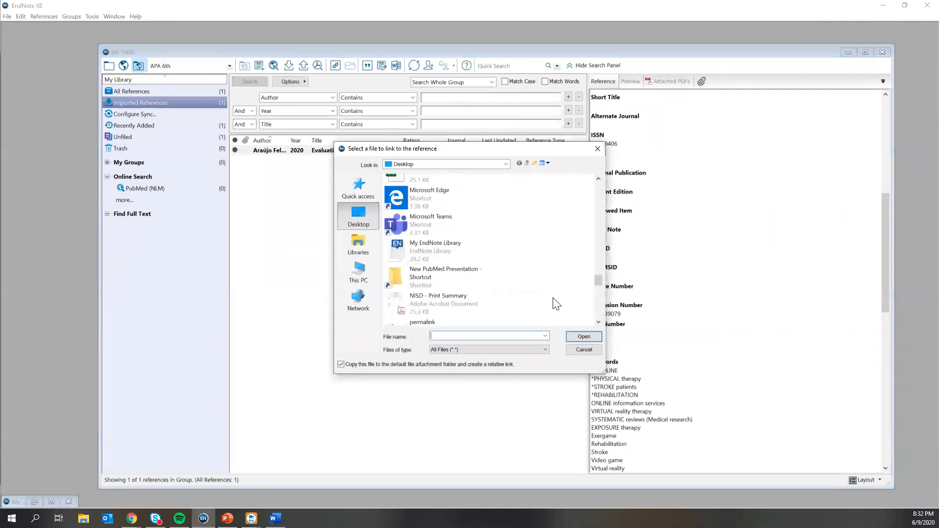
scroll(556, 304, "up", 2)
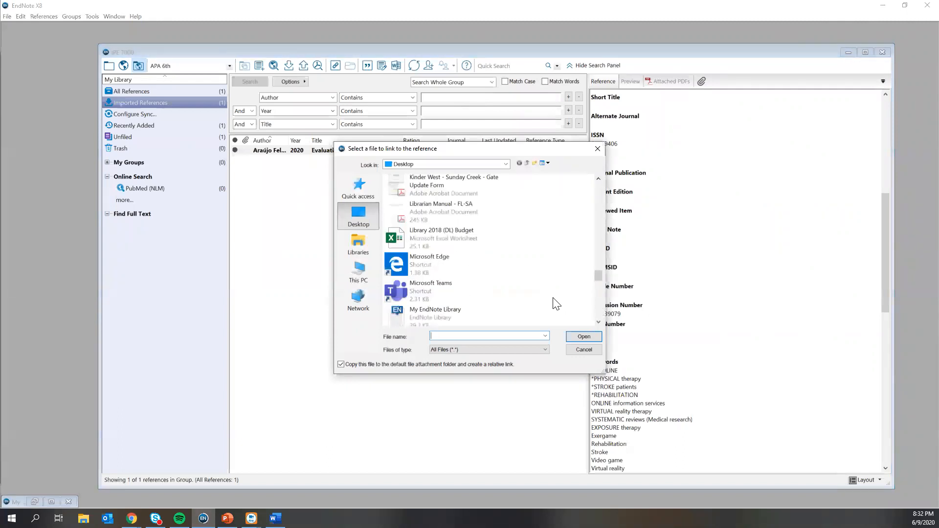
scroll(556, 304, "up", 1)
scroll(556, 304, "up", 5)
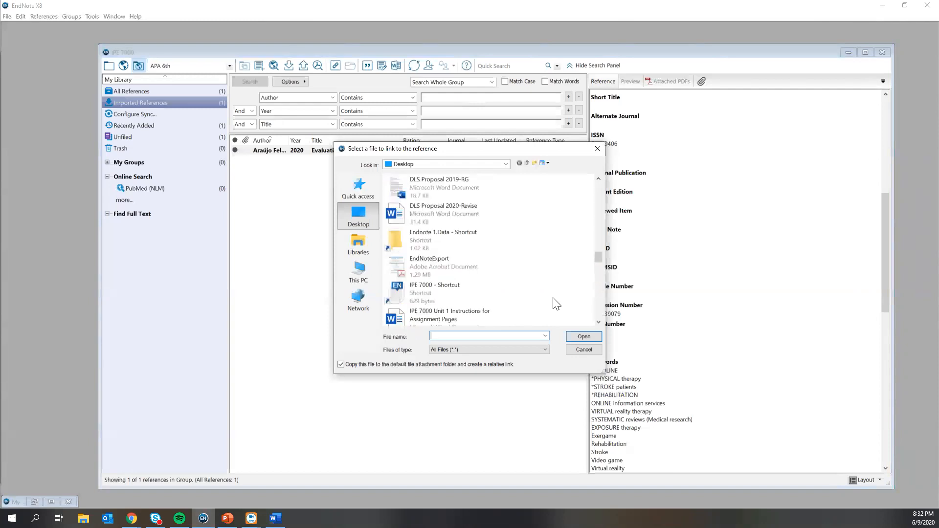
scroll(556, 304, "up", 3)
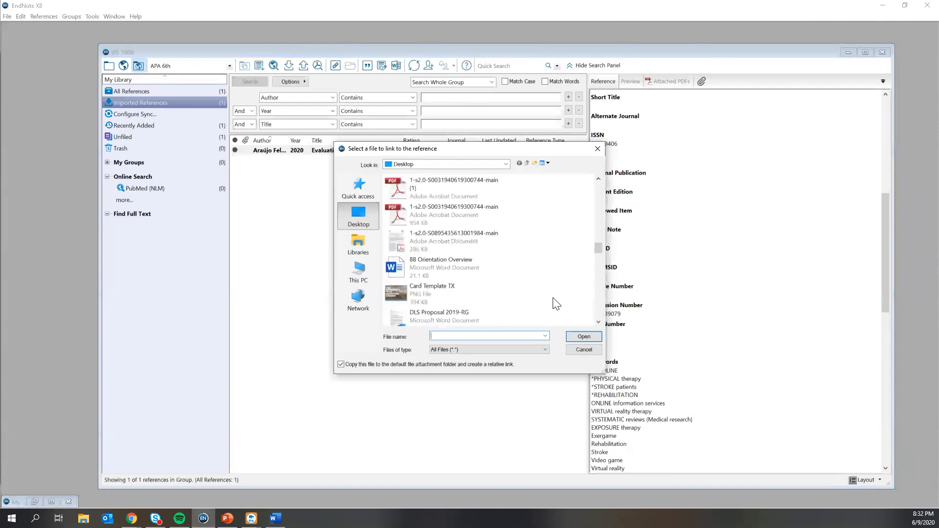
scroll(556, 305, "up", 2)
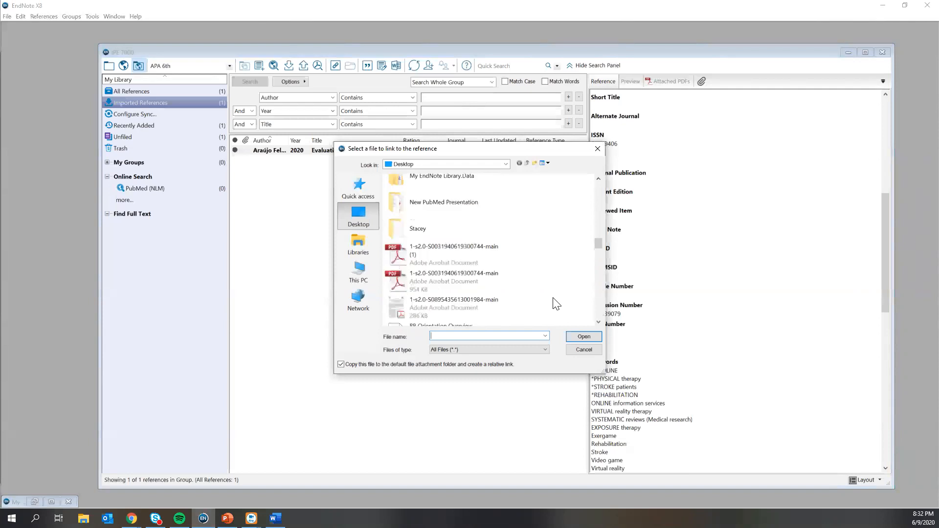
scroll(556, 305, "up", 3)
mouse_move(600, 233)
left_mouse_down()
mouse_move(593, 185)
mouse_move(605, 226)
left_mouse_up()
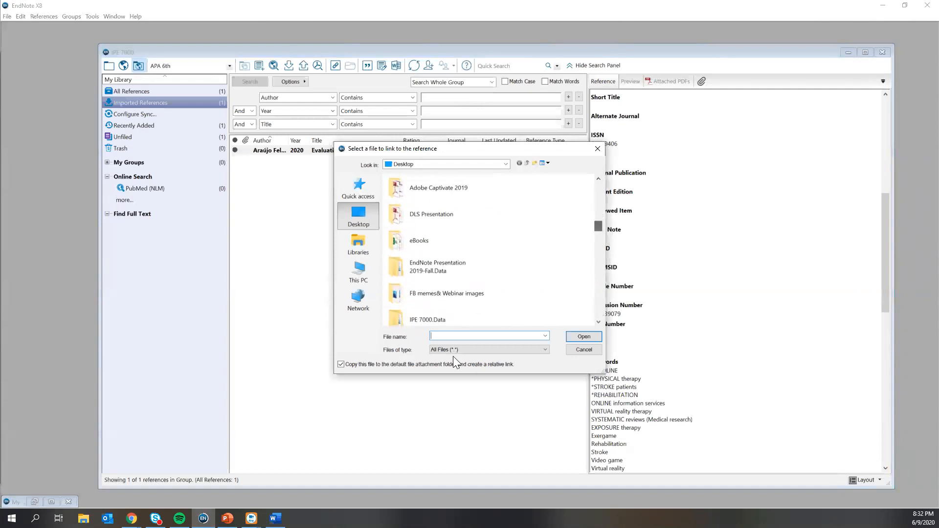
type("evaluati")
left_click_drag(601, 228, 598, 248)
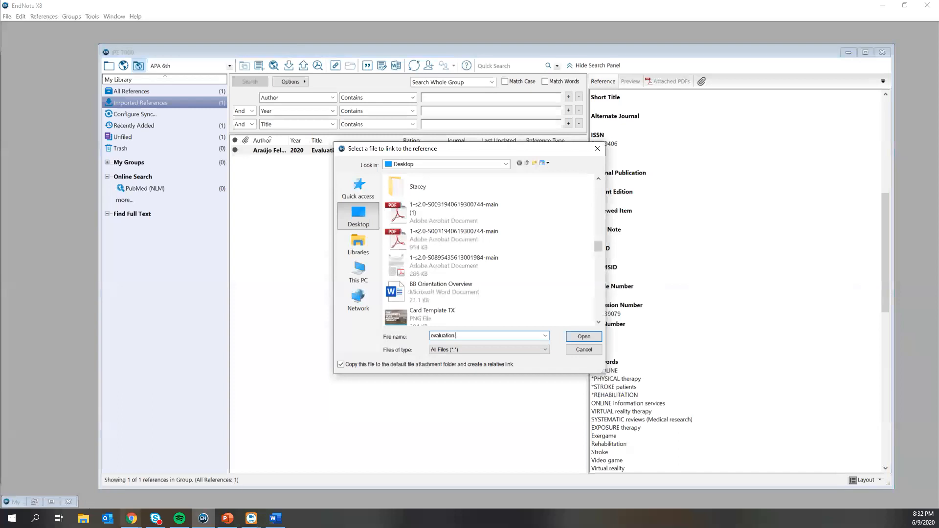
left_click(131, 518)
left_click(153, 494)
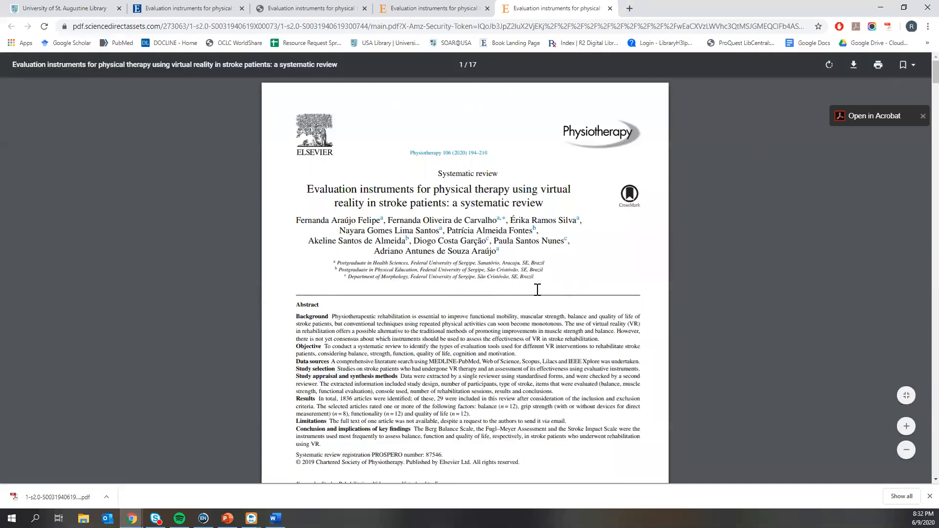
left_click(276, 518)
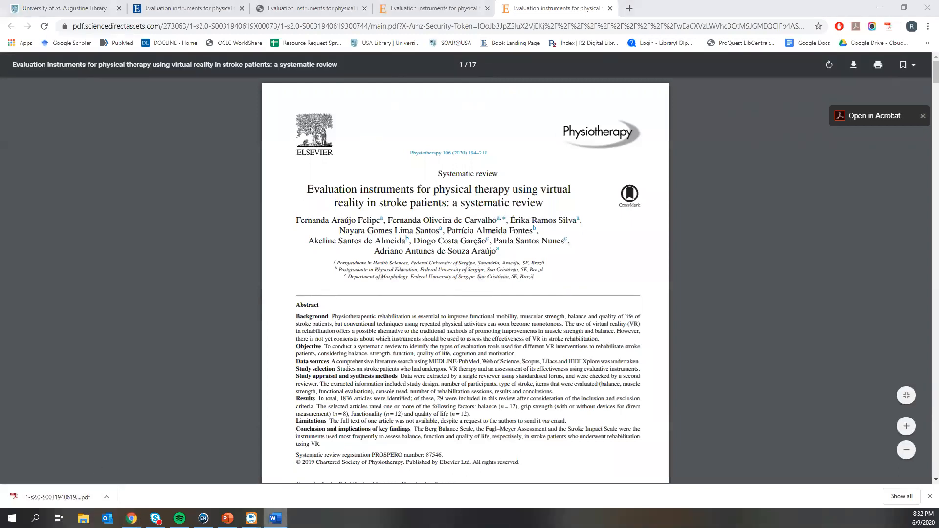
left_click(203, 519)
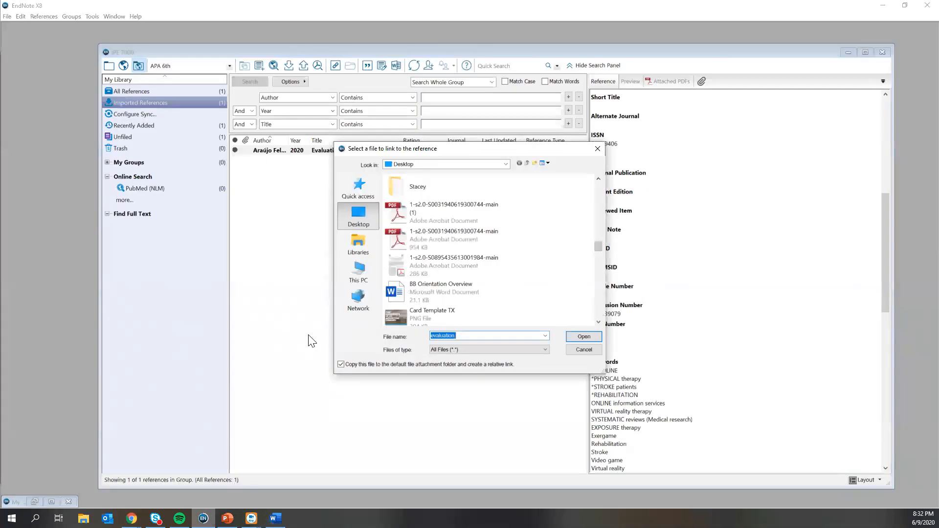
mouse_move(600, 247)
left_mouse_down()
mouse_move(620, 325)
mouse_move(590, 246)
left_mouse_up()
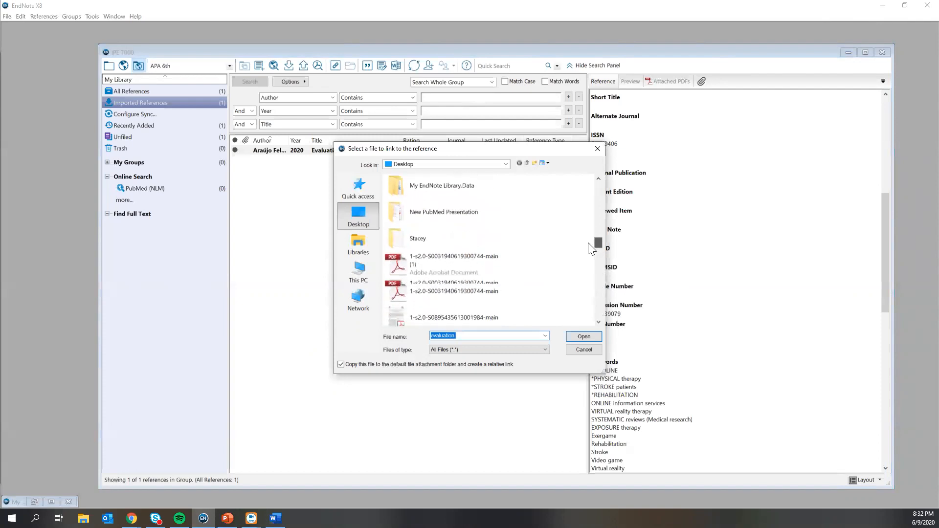
double_click(473, 260)
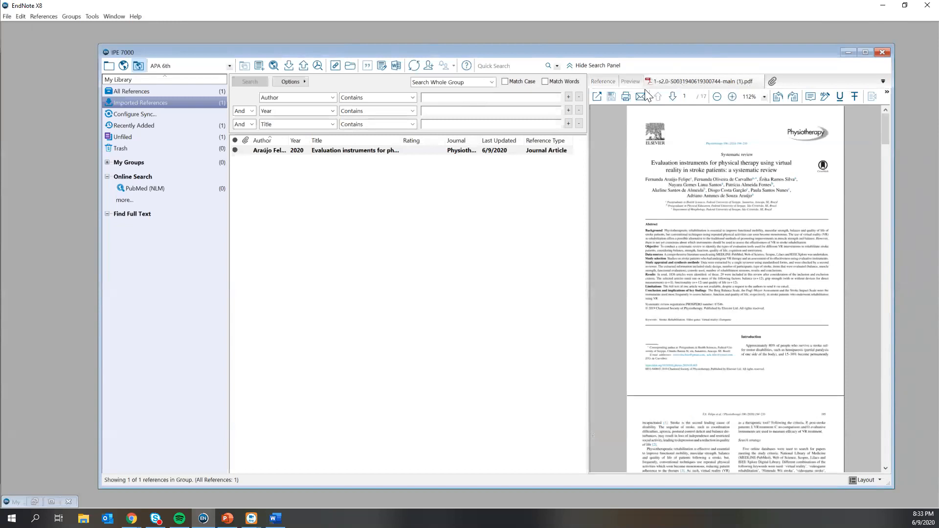
Step: View the attached PDF in a maximized reference window at 200% zoom, and close that window without saving the changes
left_click(596, 95)
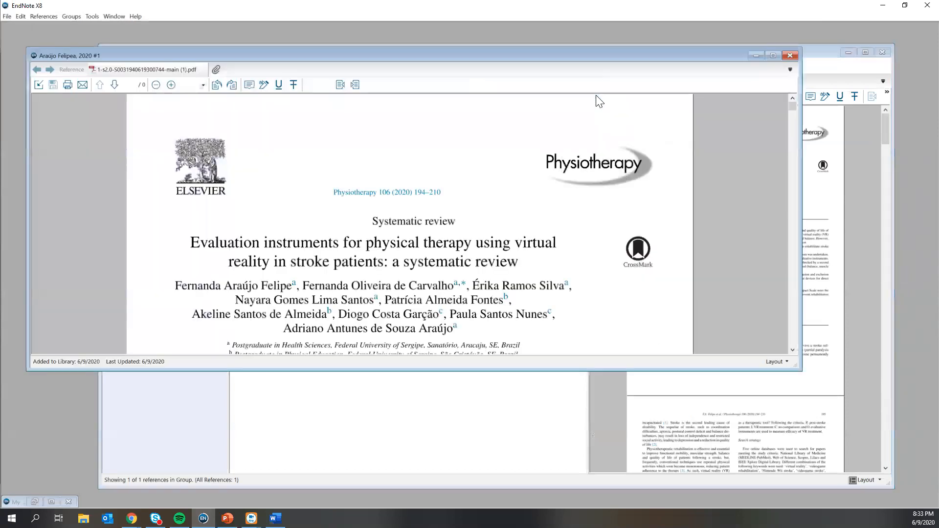
left_click(773, 55)
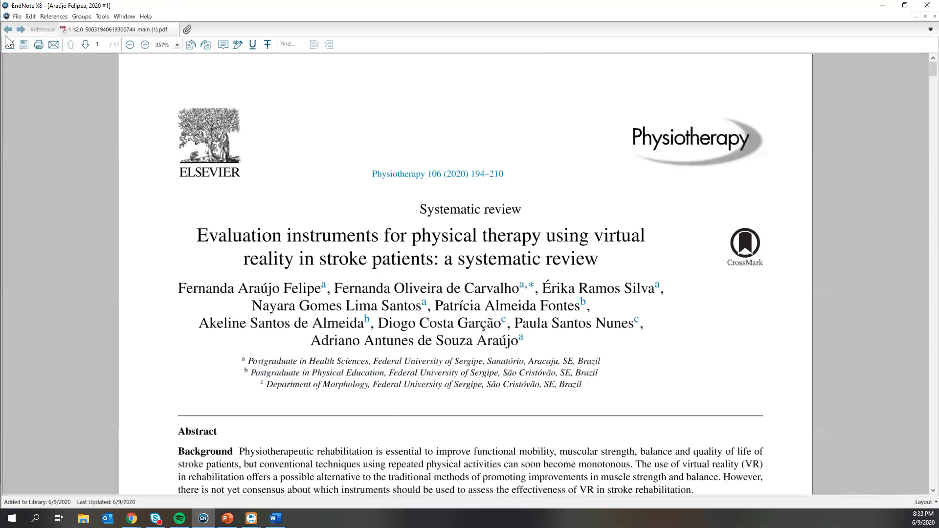
scroll(406, 267, "down", 2)
scroll(405, 264, "up", 2)
left_click(129, 44)
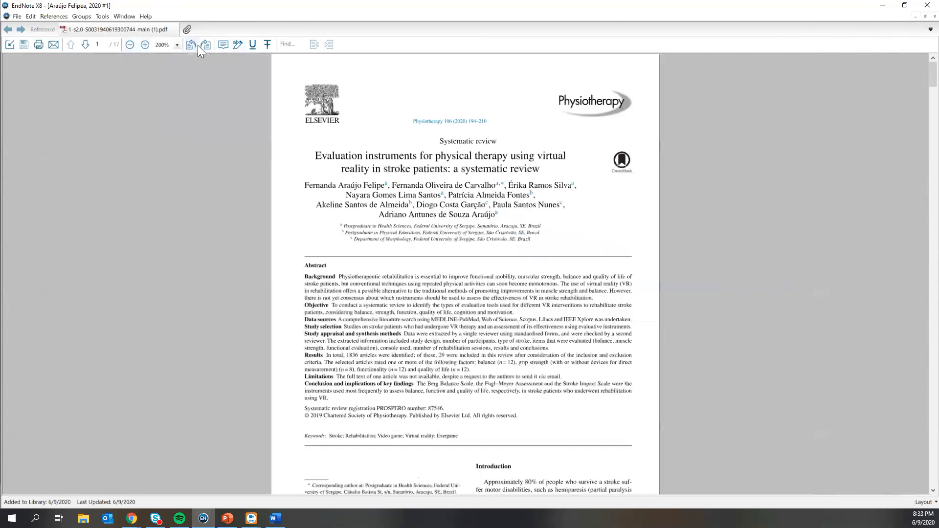
left_click(238, 42)
left_click(918, 9)
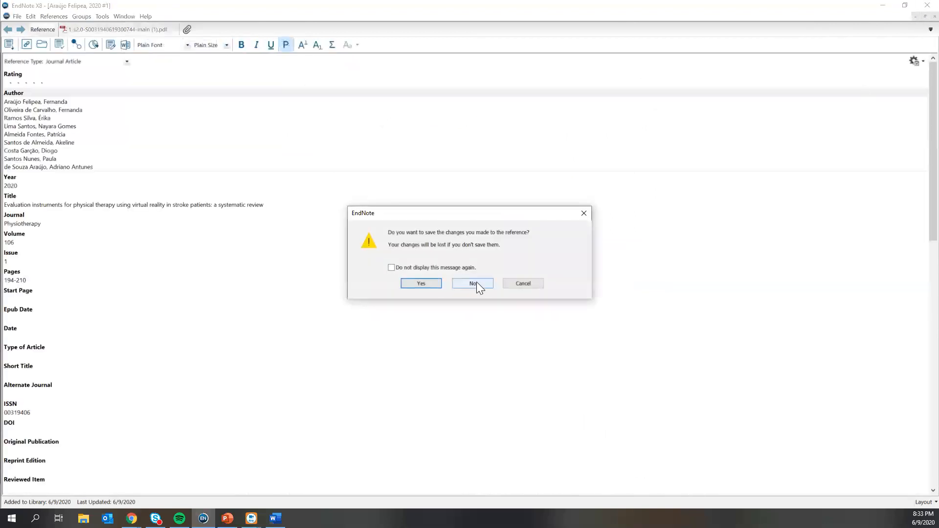
left_click(475, 282)
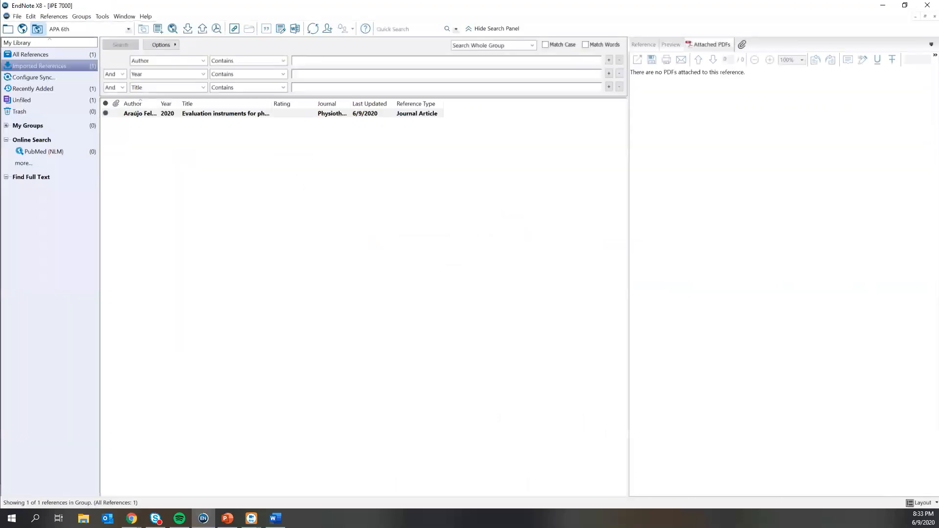
left_click(645, 44)
left_click(705, 43)
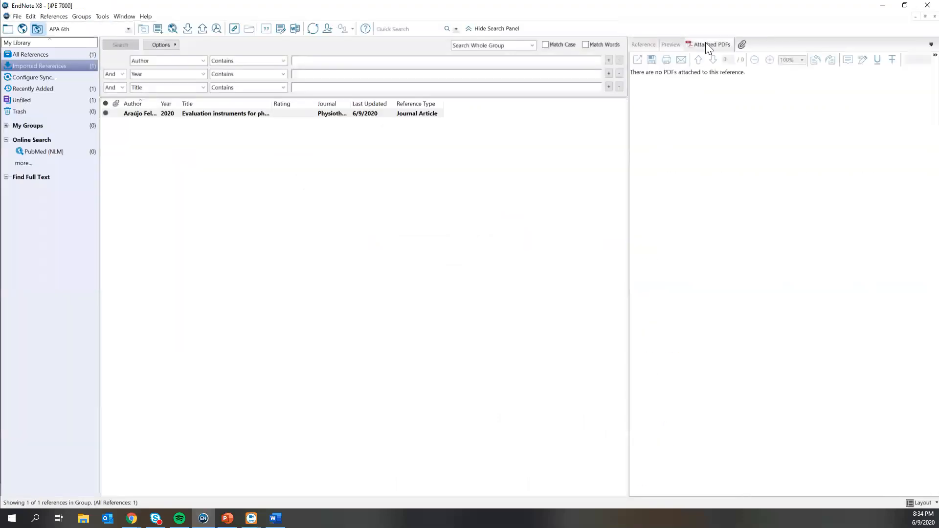
left_click(742, 44)
left_click_drag(597, 189, 608, 244)
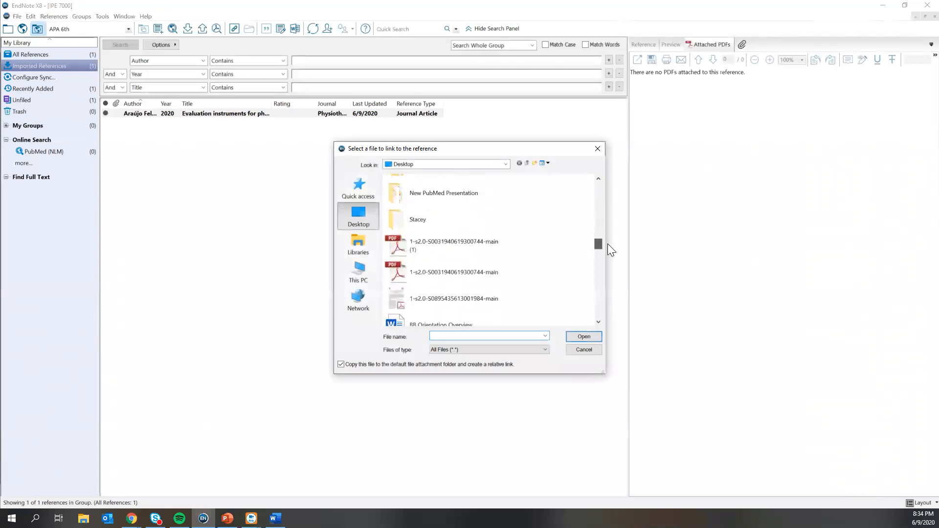
double_click(495, 244)
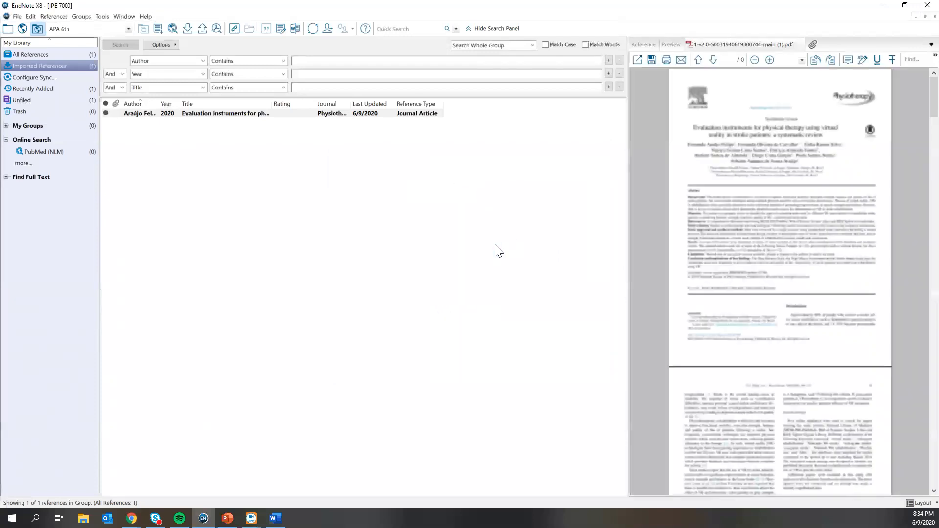
Step: Review the article's attached PDF and its bibliographic fields, from the rating and authors to the page numbers
left_click(671, 45)
left_click(725, 45)
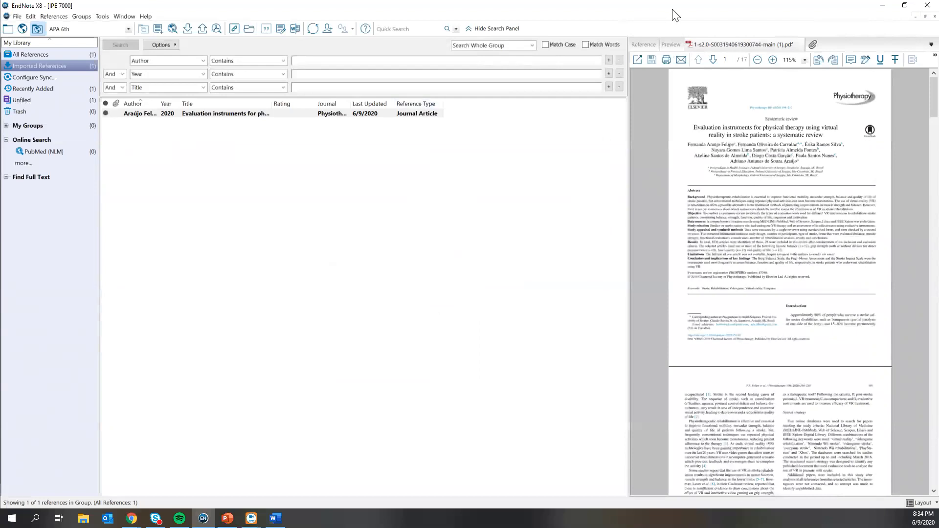
left_click(642, 44)
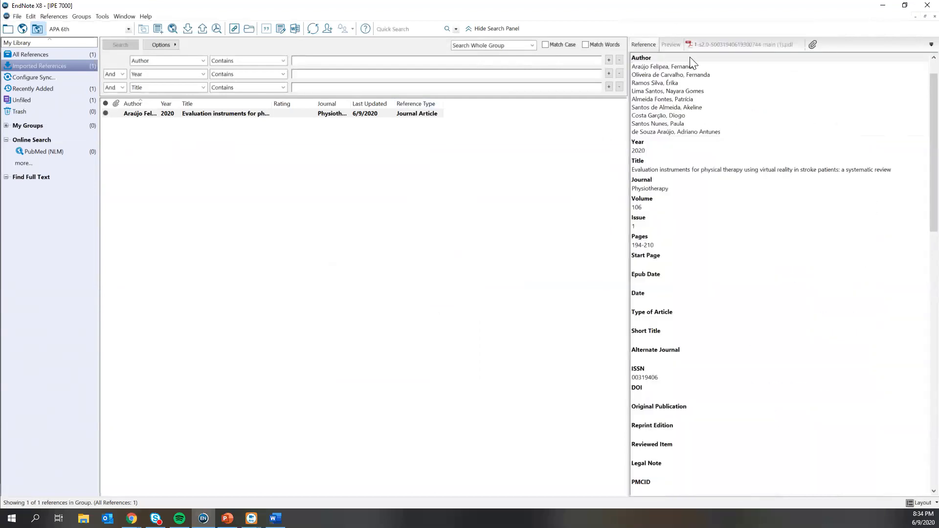
left_click(225, 113)
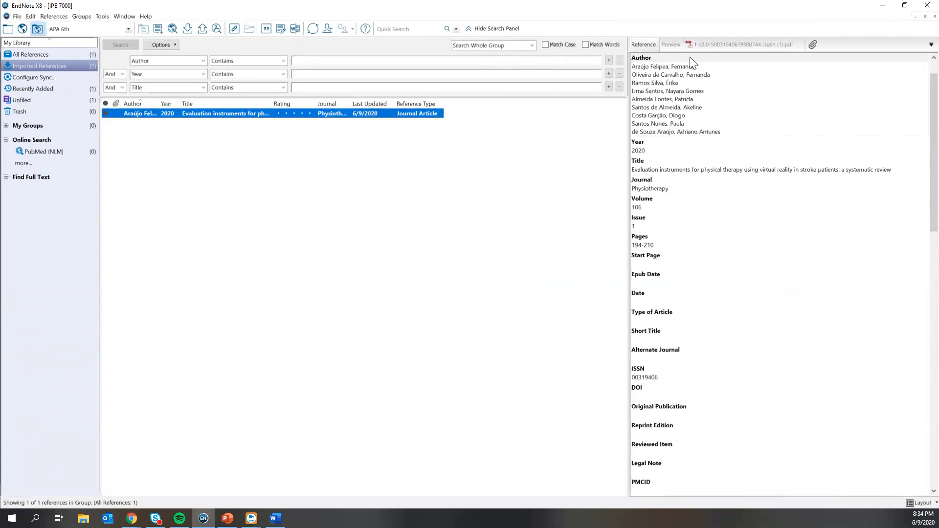
scroll(720, 137, "up", 1)
scroll(720, 137, "up", 1)
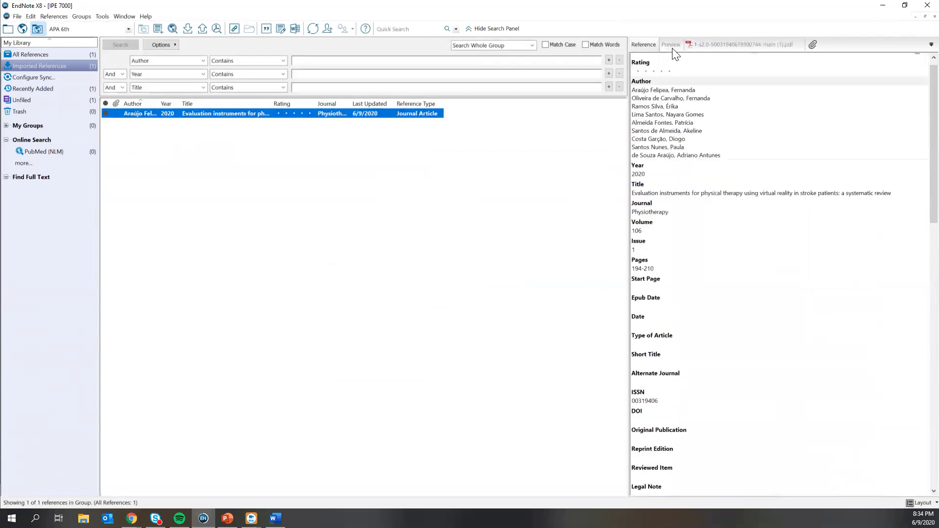
Step: Preview the article's formatted APA 6th citation, highlight it, and open the list of bibliographic output styles
left_click(672, 48)
left_click_drag(825, 77, 625, 56)
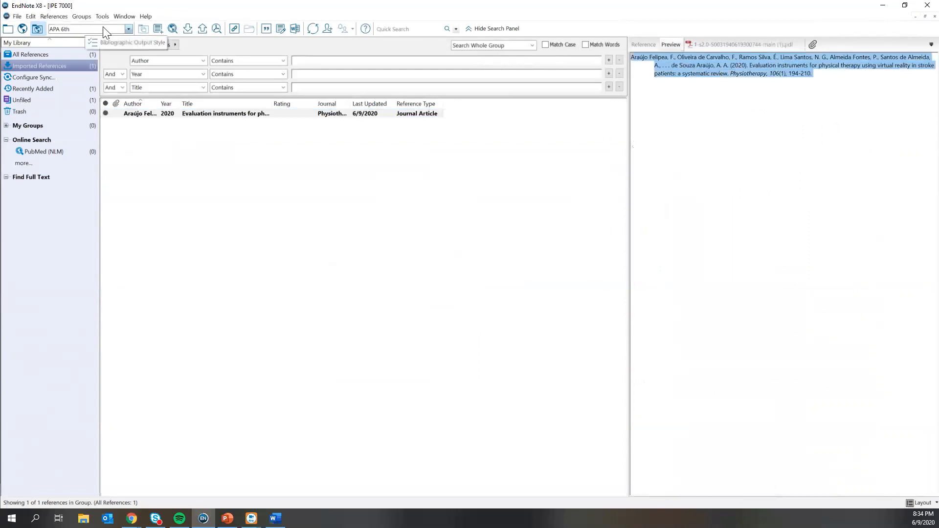
left_click(129, 28)
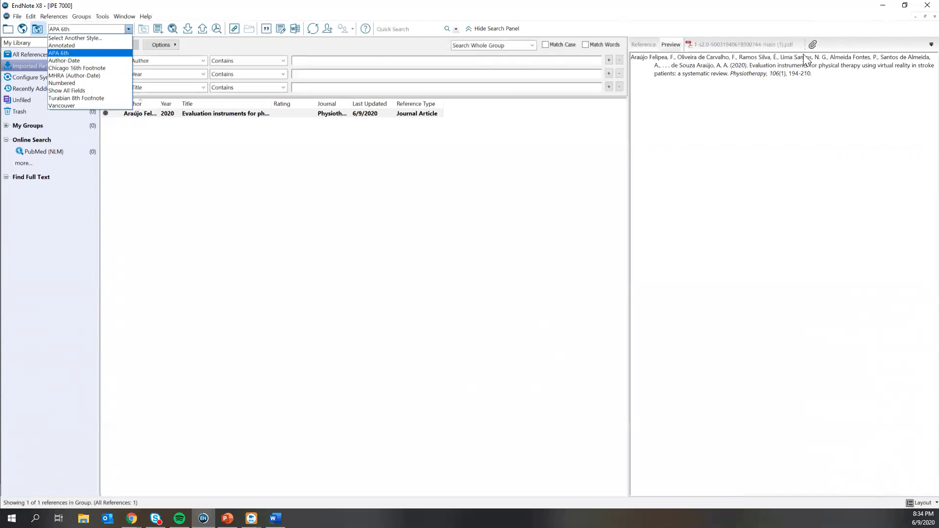
Step: Show the article's attached PDF again, and return to the virtual reality stroke rehabilitation result list in Chrome
left_click(741, 43)
left_click(740, 44)
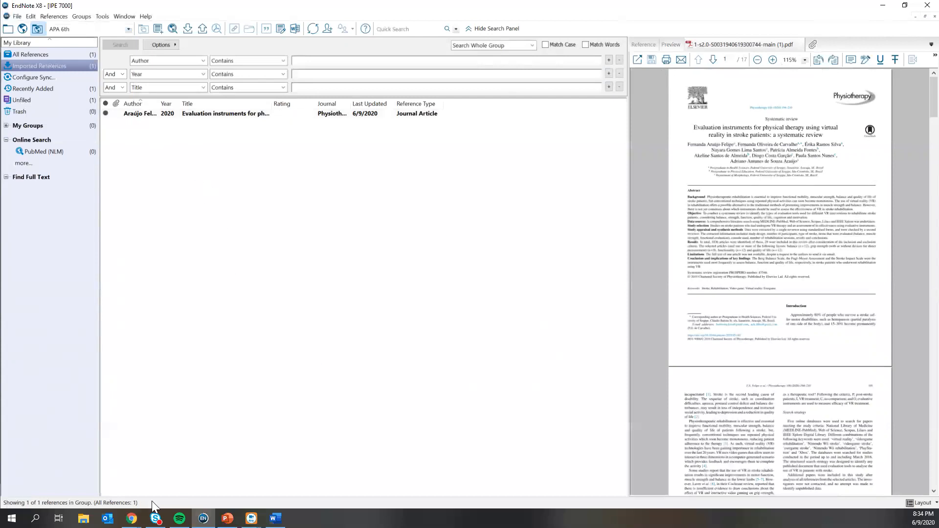
left_click(131, 518)
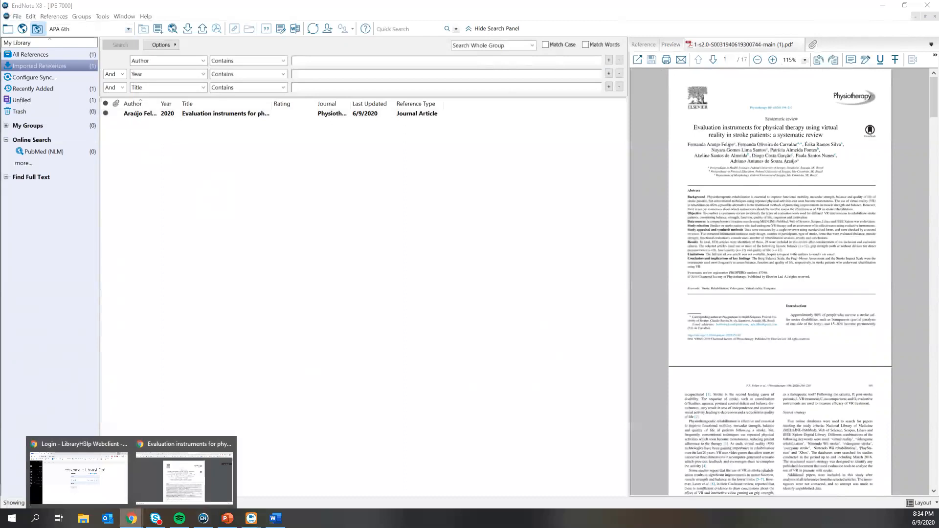
left_click(173, 494)
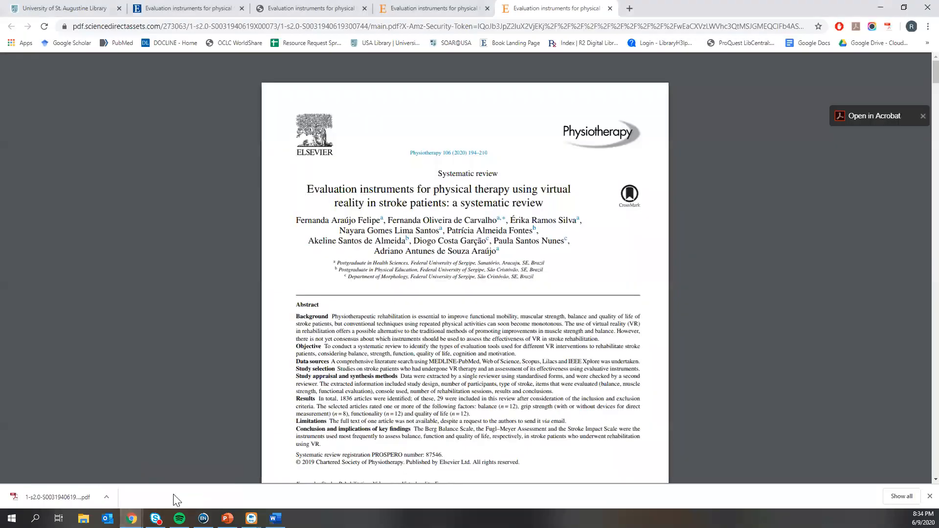
left_click(285, 10)
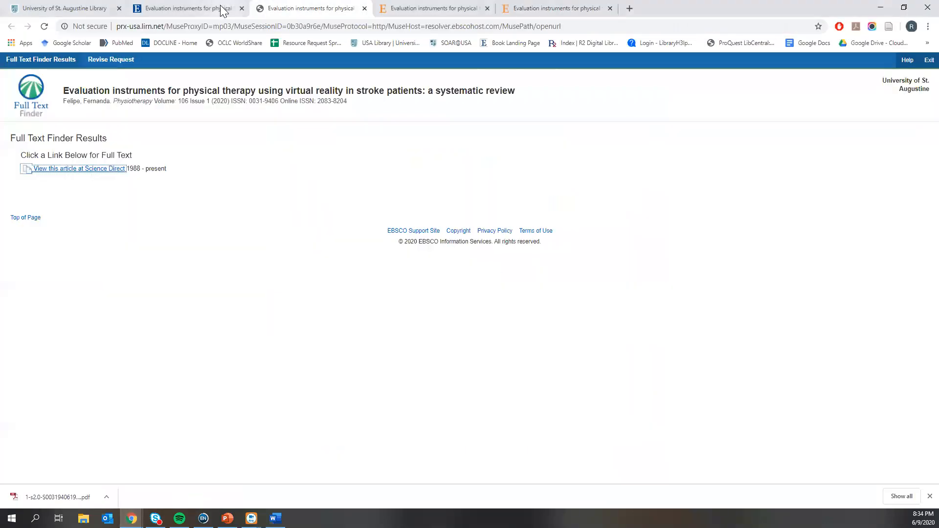
left_click(198, 14)
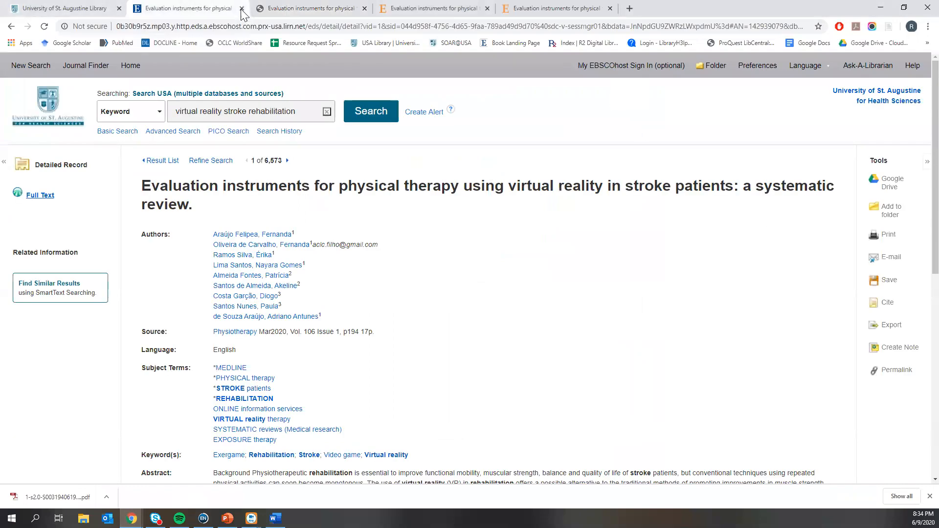
left_click(162, 161)
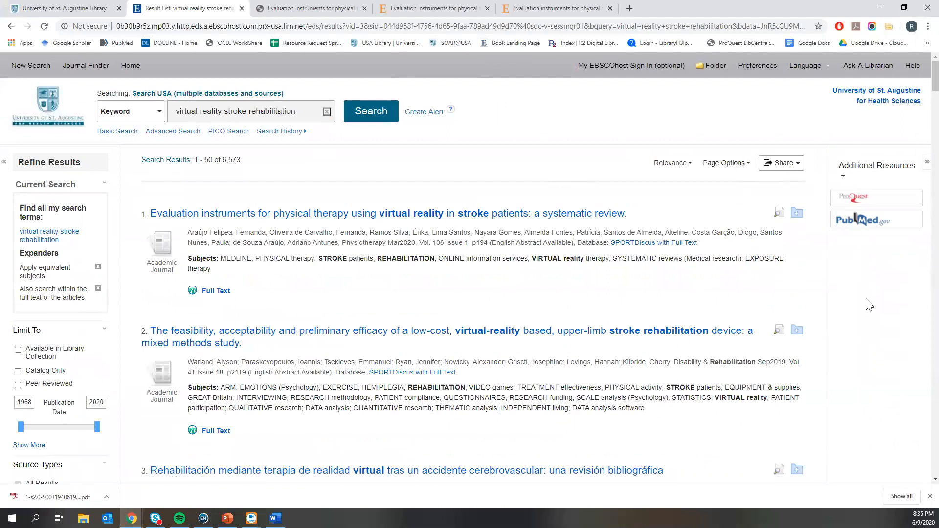
Step: Run the same search in ProQuest and open the first result, Stroke Rehabilitation; Virtual reality lends helping hand to stroke patients, from Health & Medicine Week
left_click(865, 203)
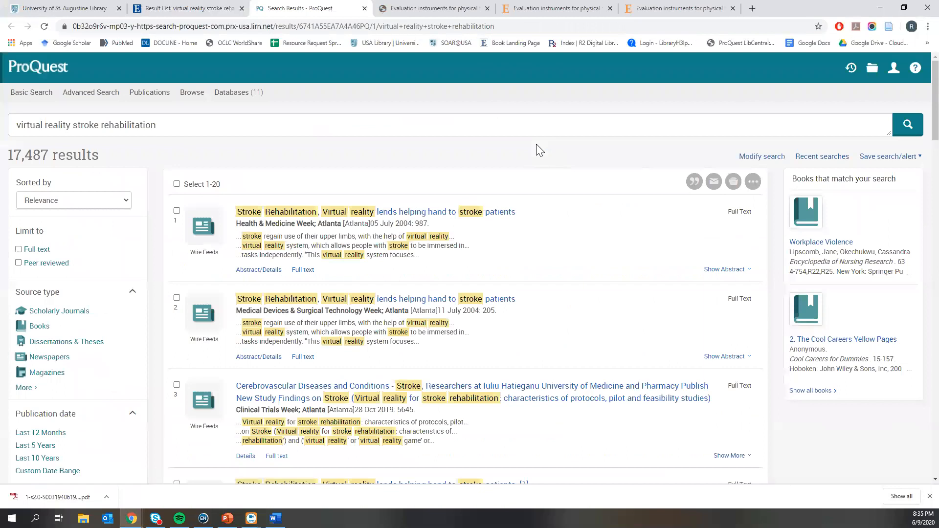
left_click(299, 215)
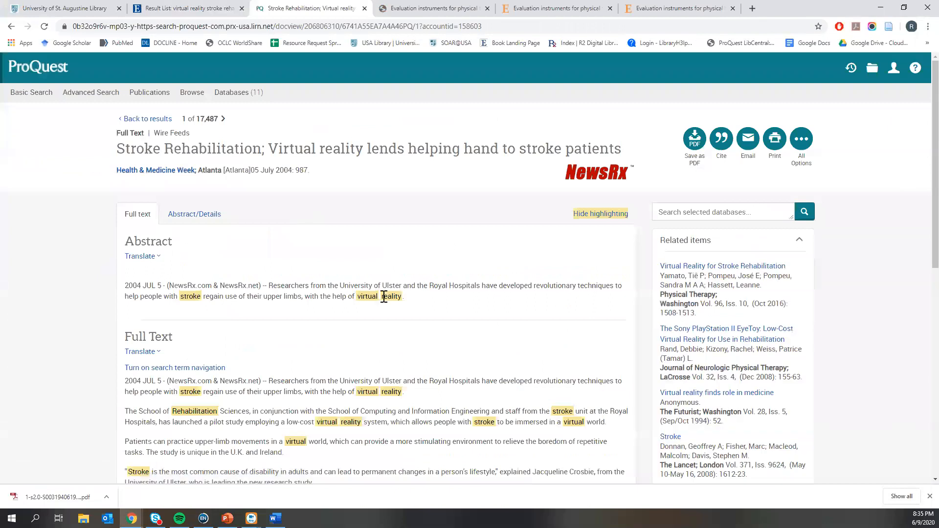
scroll(384, 296, "down", 3)
scroll(384, 299, "up", 3)
scroll(391, 300, "down", 1)
scroll(403, 299, "up", 1)
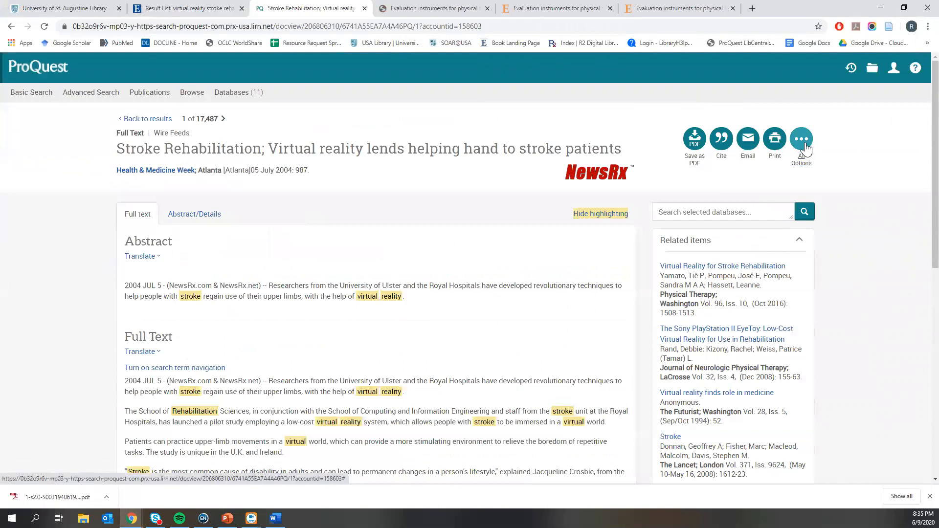
Step: Export the ProQuest article's citation, abstract and indexing as RIS, and import the downloaded file into EndNote, saving the pending reference changes
left_click(804, 145)
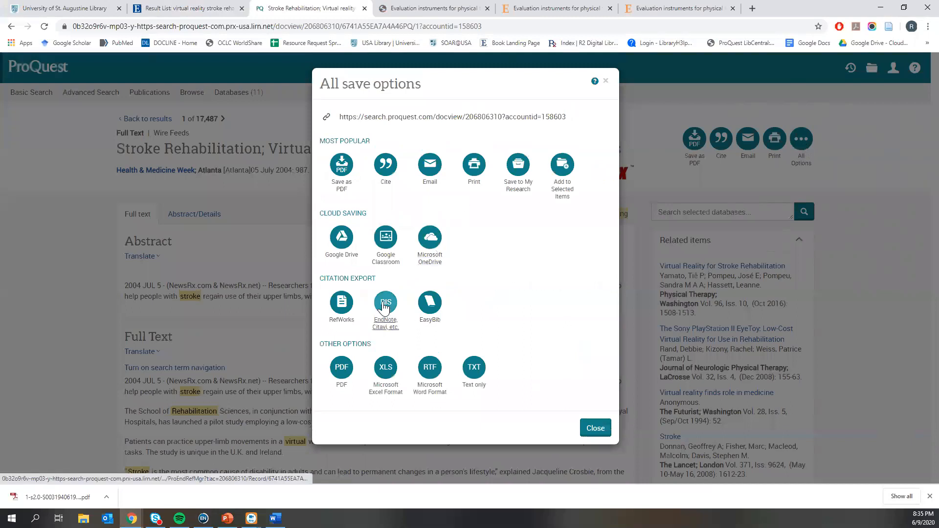
left_click(386, 310)
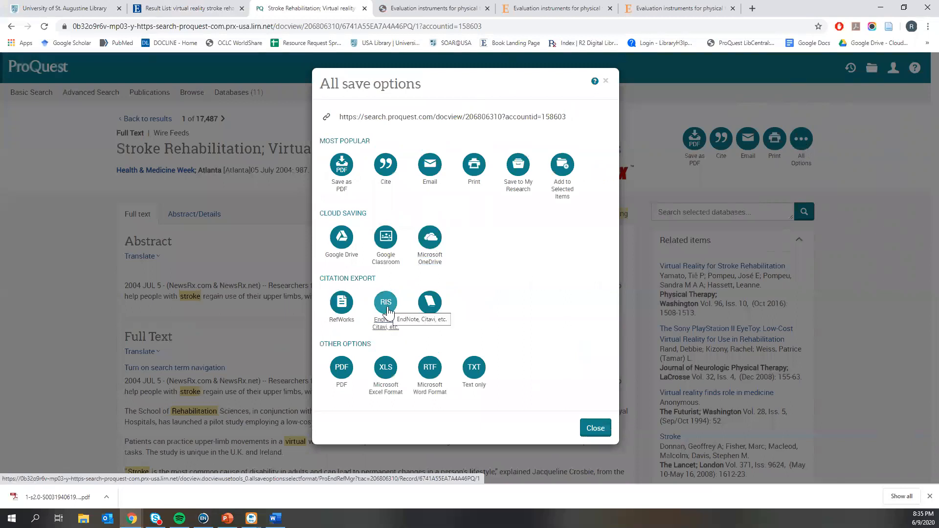
left_click(387, 308)
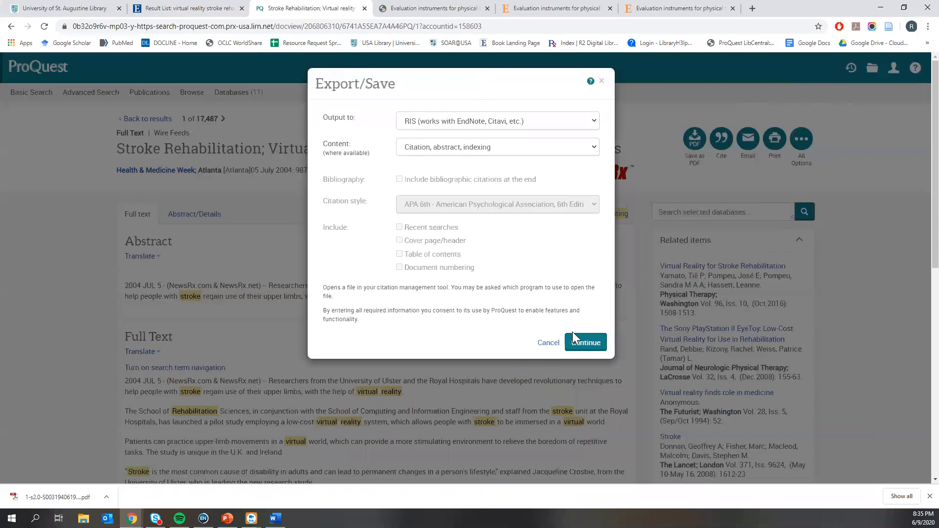
left_click(581, 344)
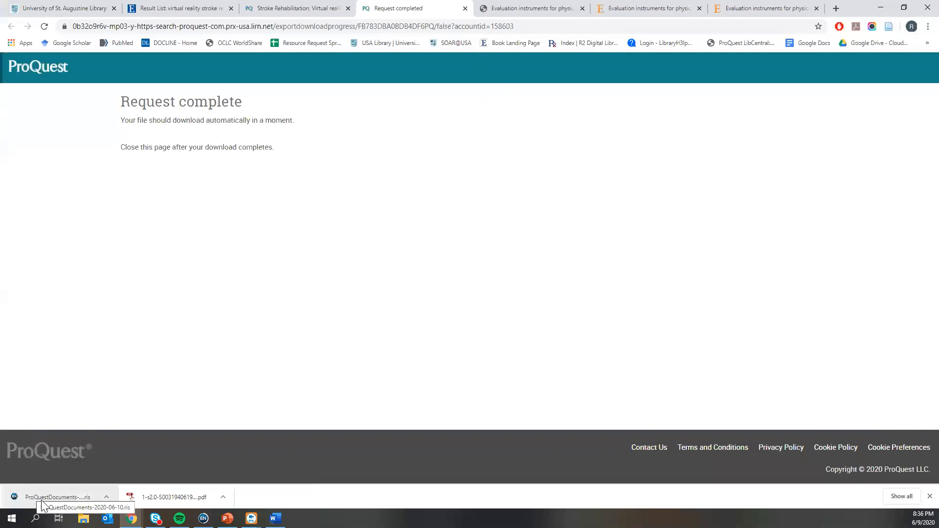
left_click(24, 497)
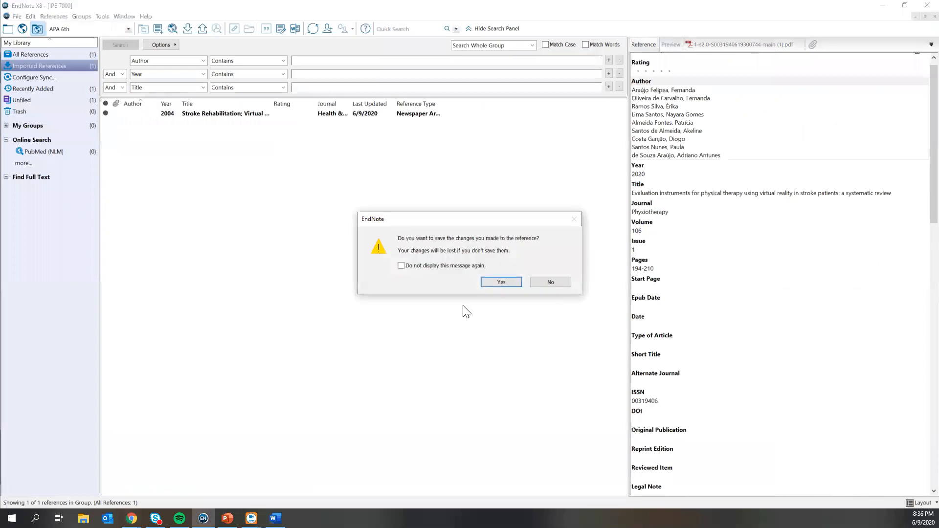
left_click(496, 283)
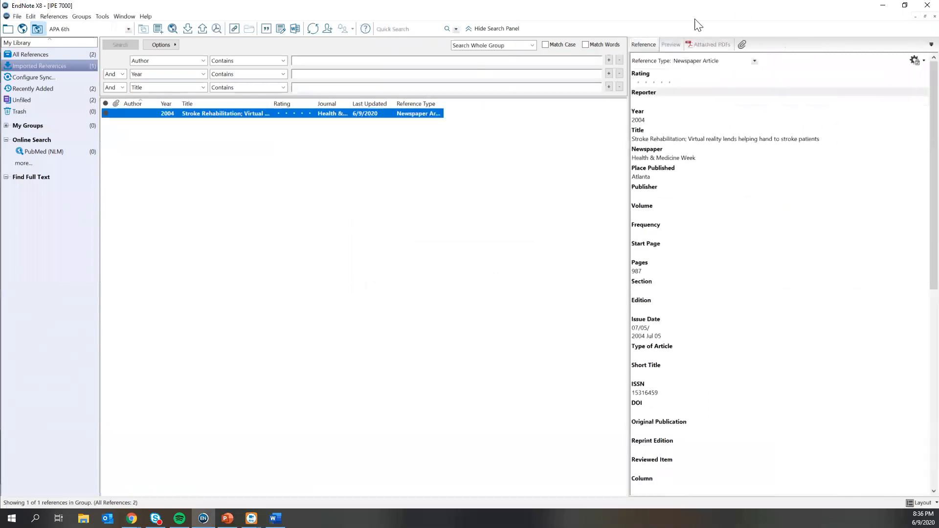
Step: Check the imported newspaper article's bibliographic fields and whether it has any attached PDFs
left_click(670, 44)
left_click(707, 43)
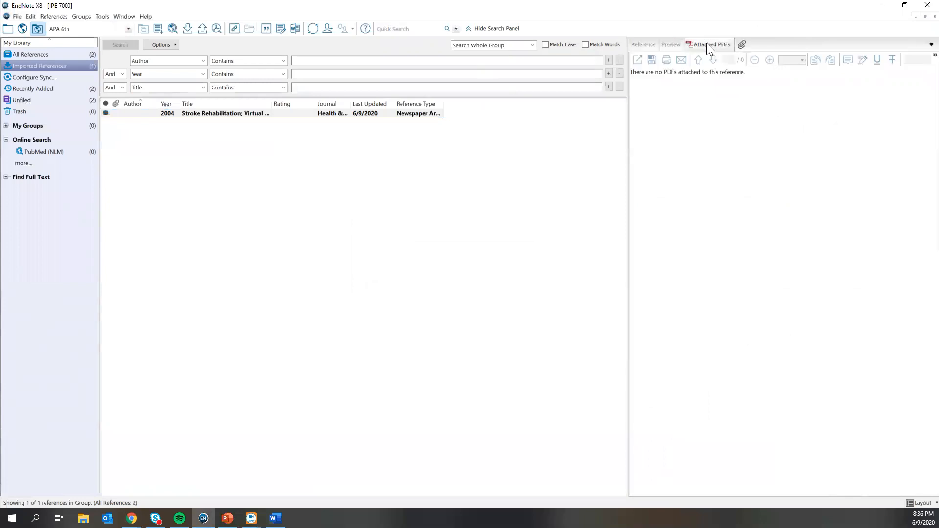
left_click(641, 43)
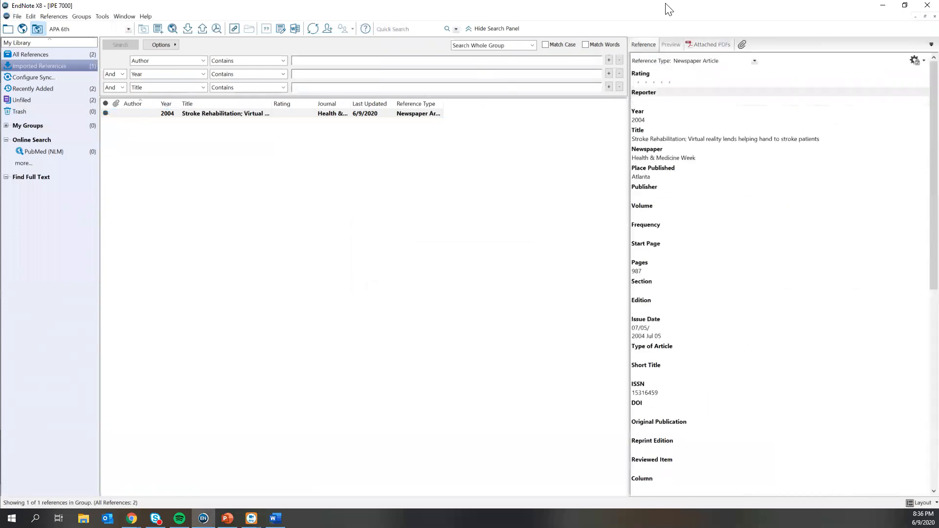
left_click(706, 45)
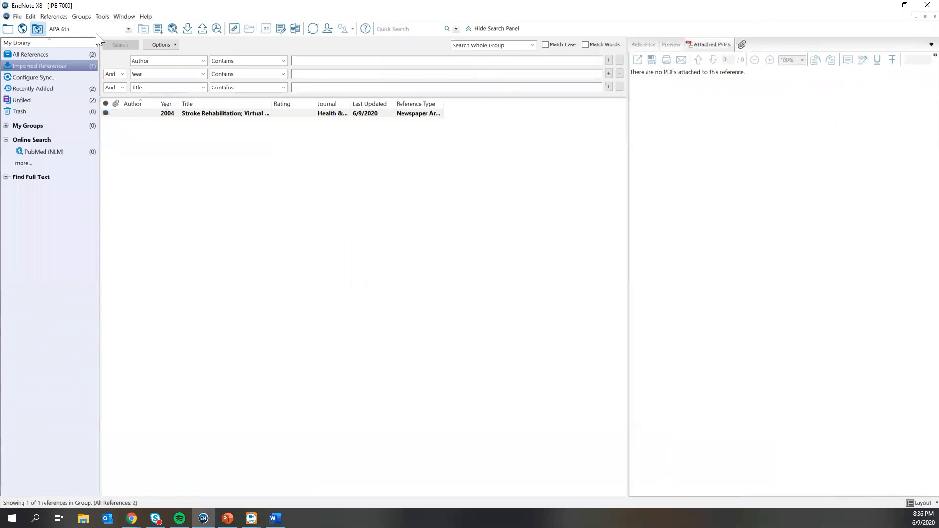
Step: Compare the contents of the All References and Imported References groups, ending on All References
left_click(39, 54)
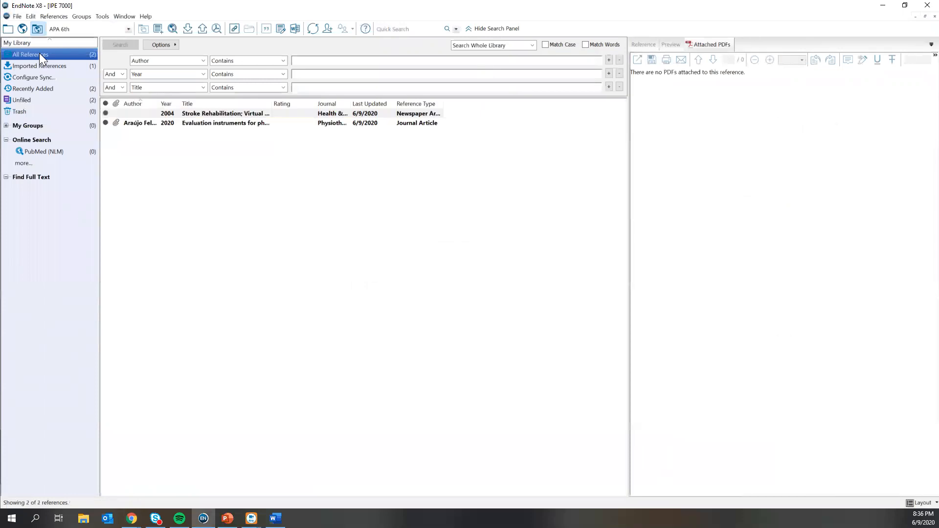
key("Down")
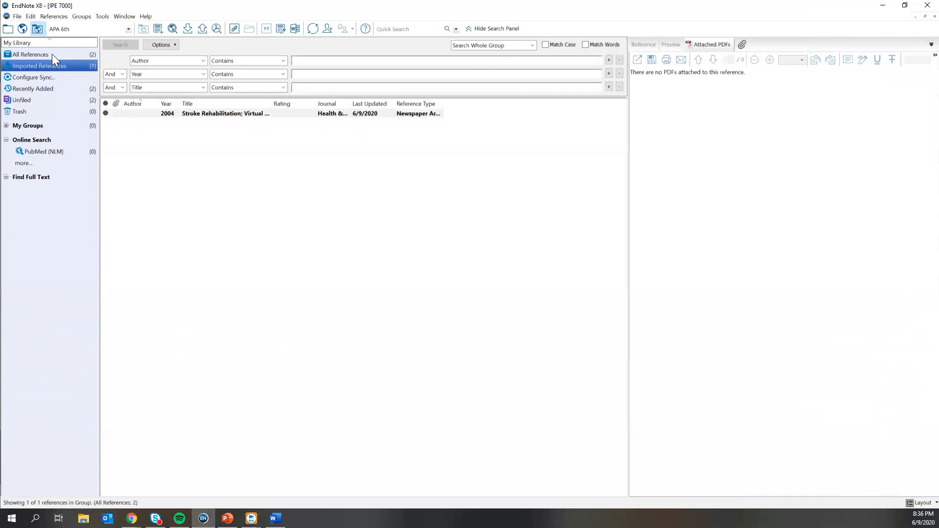
left_click(52, 54)
key("Down")
key("Up")
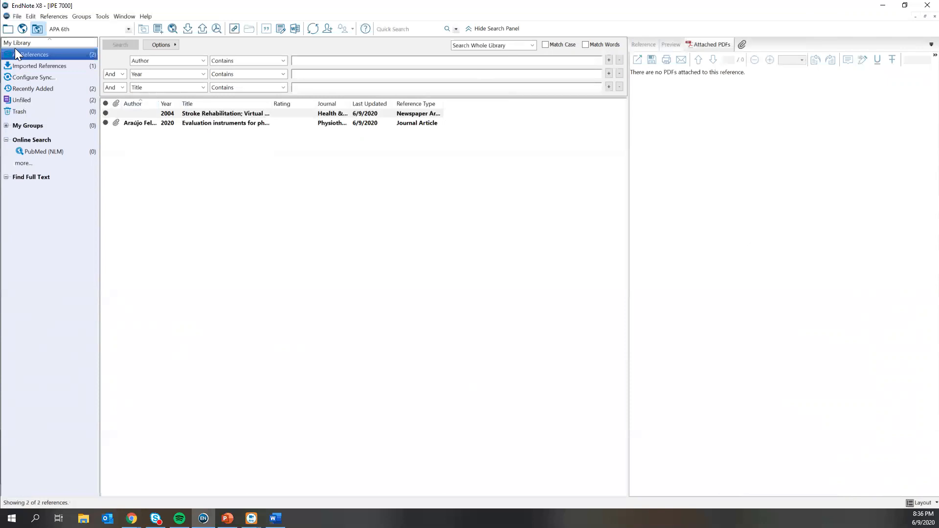
key("Down")
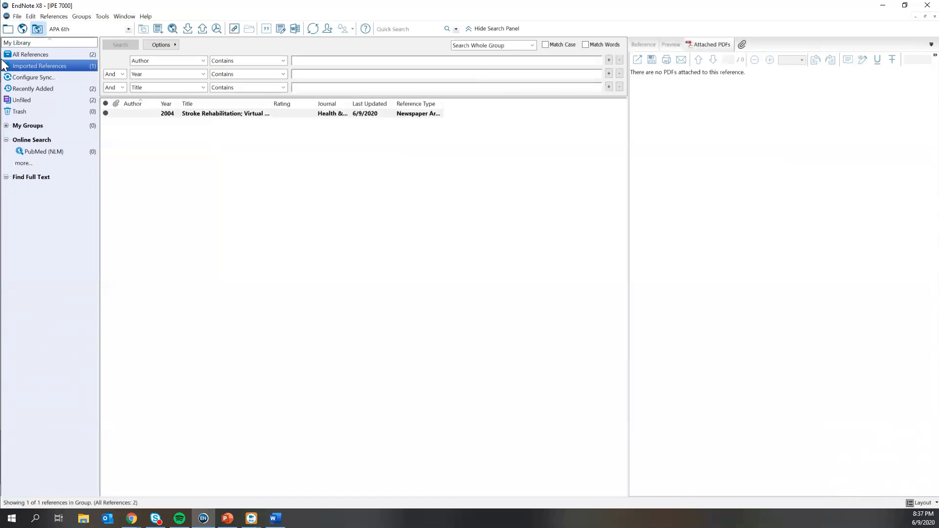
key("Up")
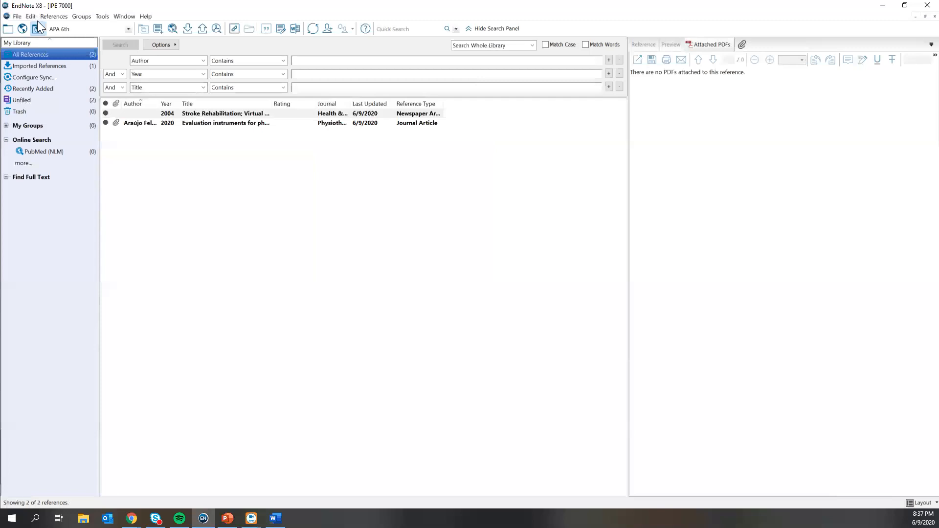
Step: Create a custom group named VR Stroke under My Groups
left_click(81, 17)
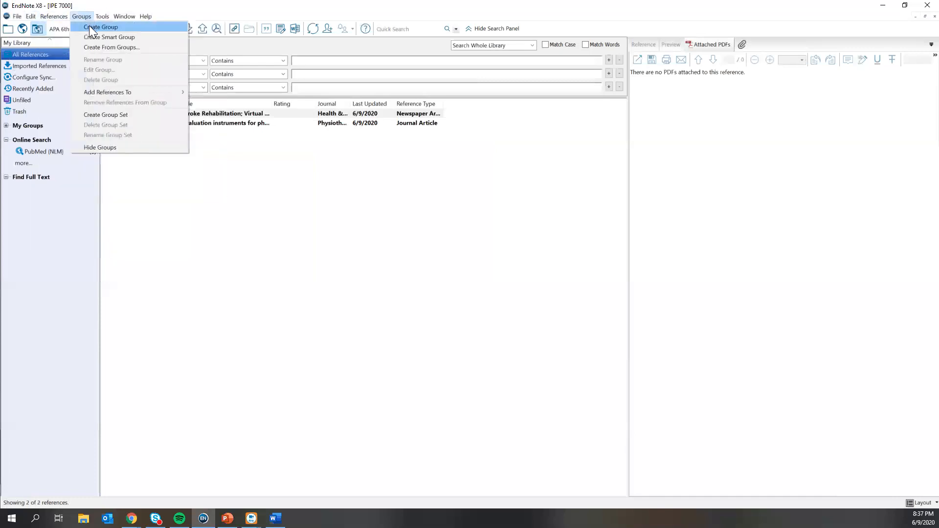
left_click(89, 27)
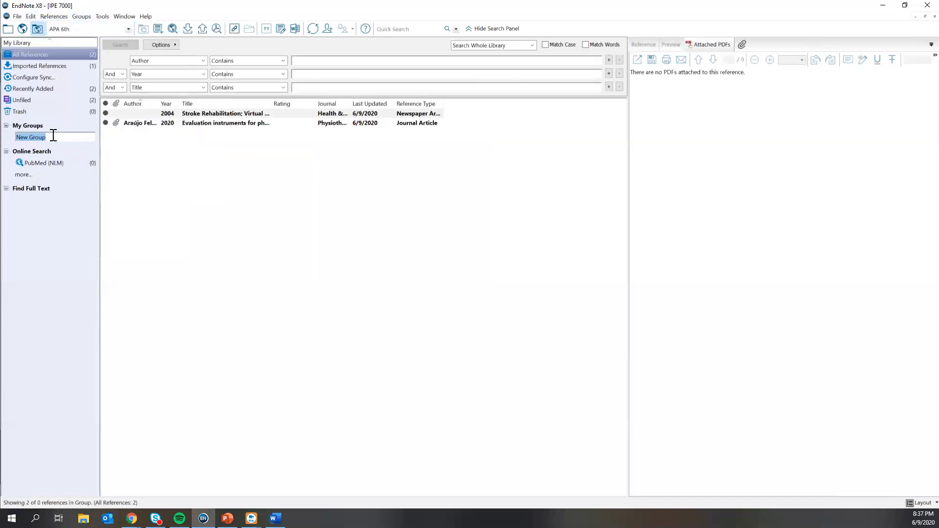
key("BackSpace")
type("Stro")
key("BackSpace")
key("BackSpace")
key("BackSpace")
key("BackSpace")
type("VR Stroke")
left_click(277, 155)
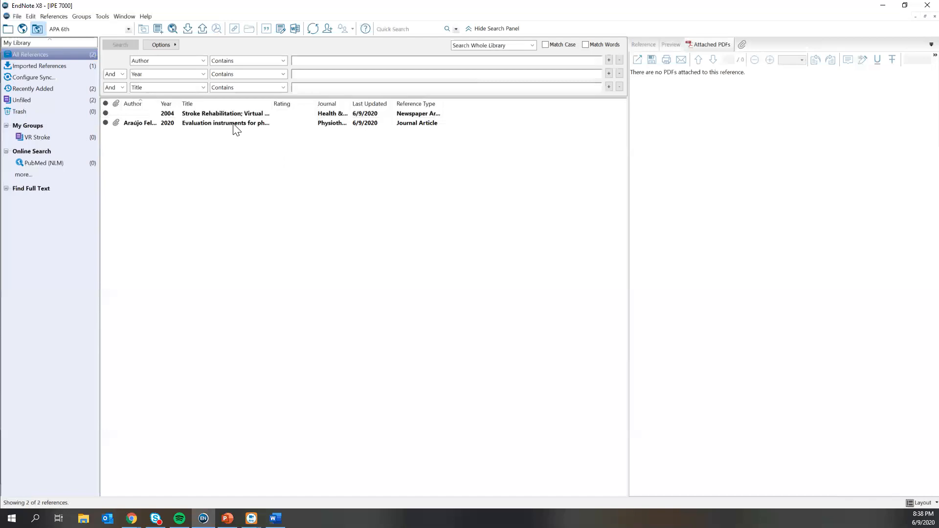
Step: Add the 2020 Evaluation instruments article to the VR Stroke group, and review the options for adding or copying references elsewhere
left_click(198, 123)
left_click_drag(198, 121, 43, 137)
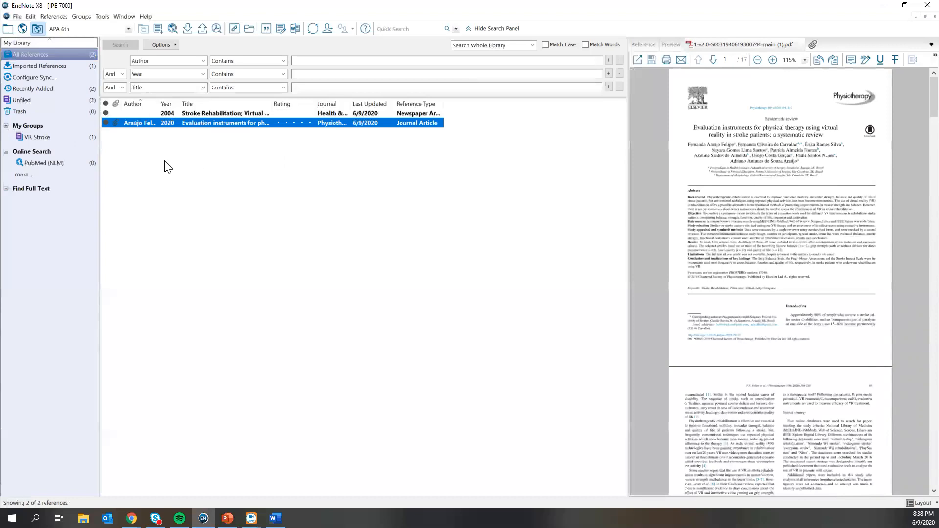
right_click(211, 125)
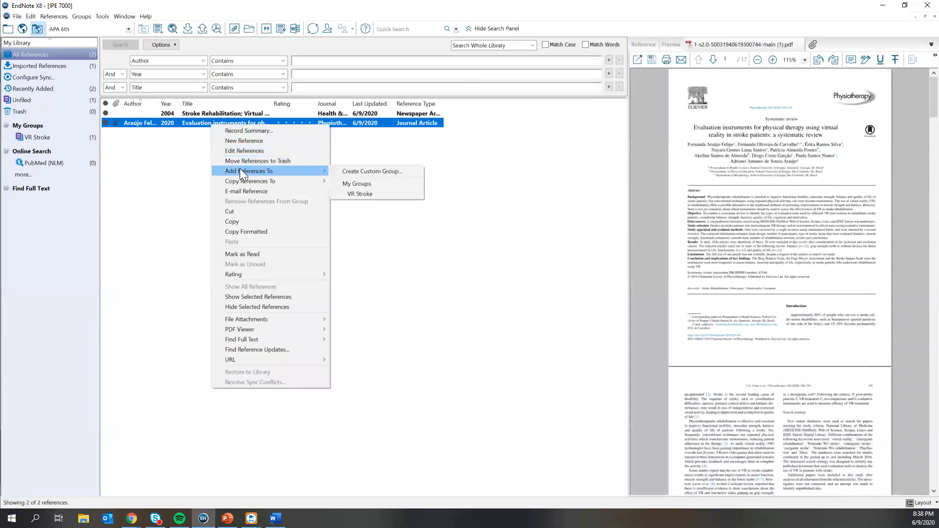
mouse_move(247, 184)
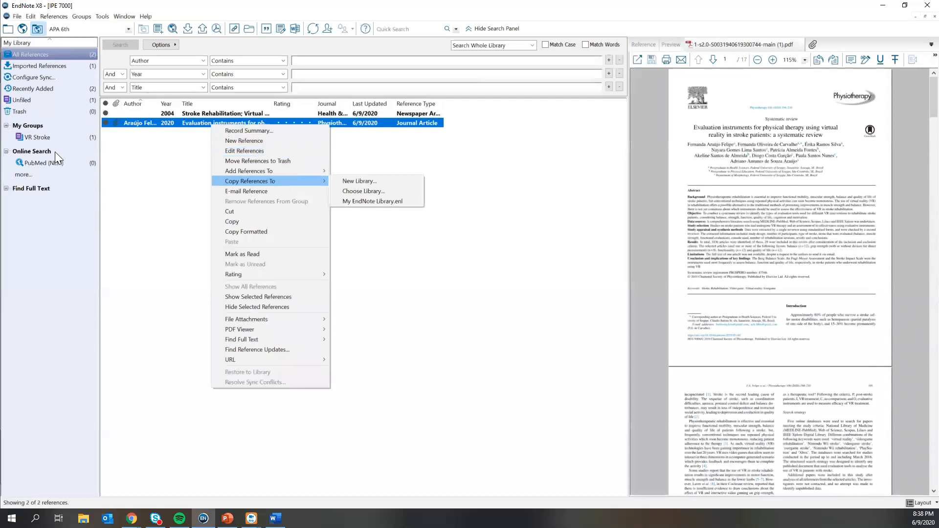
left_click(496, 287)
left_click(496, 287)
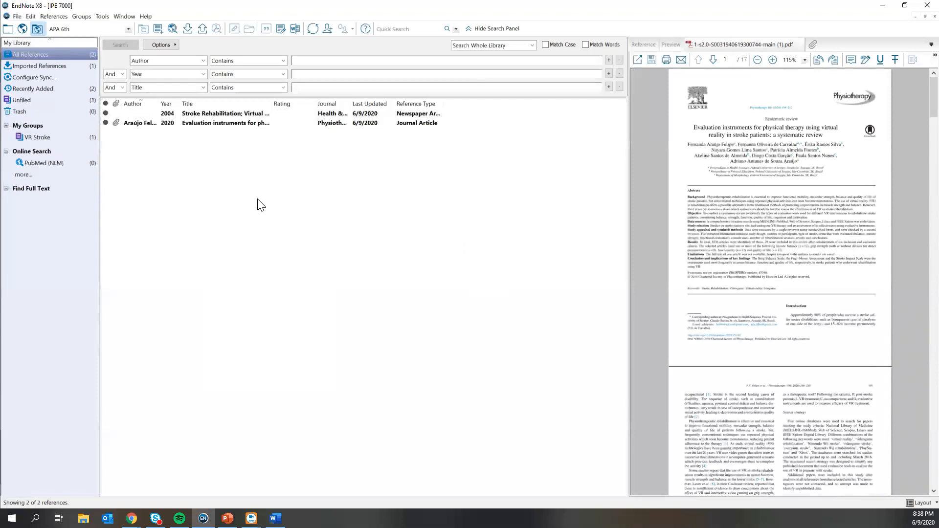
key("Down")
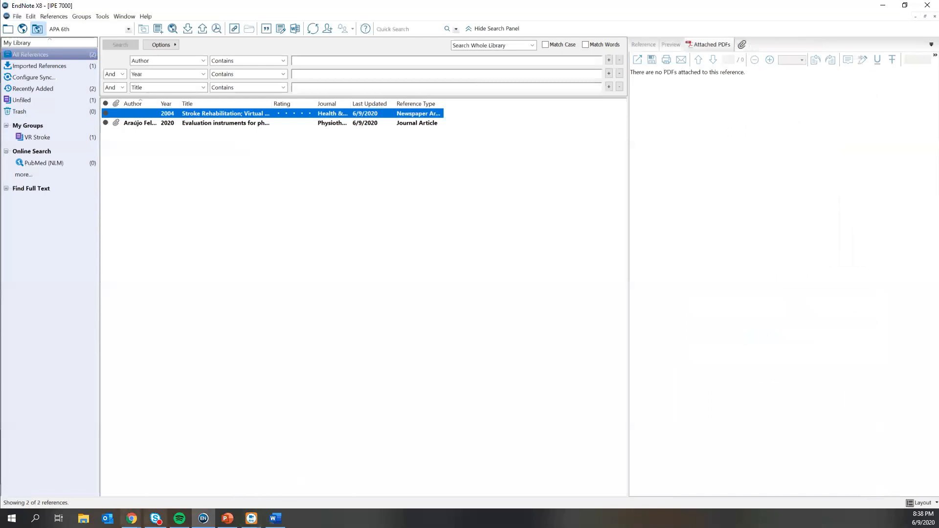
Step: Switch to Chrome and open the PubMed home page in a new tab placed before the ProQuest article's tab
left_click(132, 519)
left_click(185, 467)
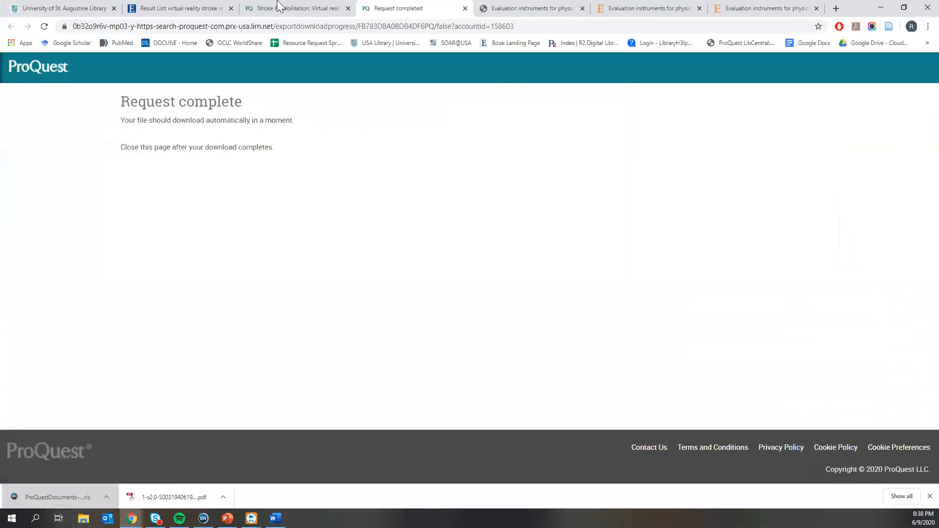
left_click(836, 8)
left_click_drag(760, 16, 260, 10)
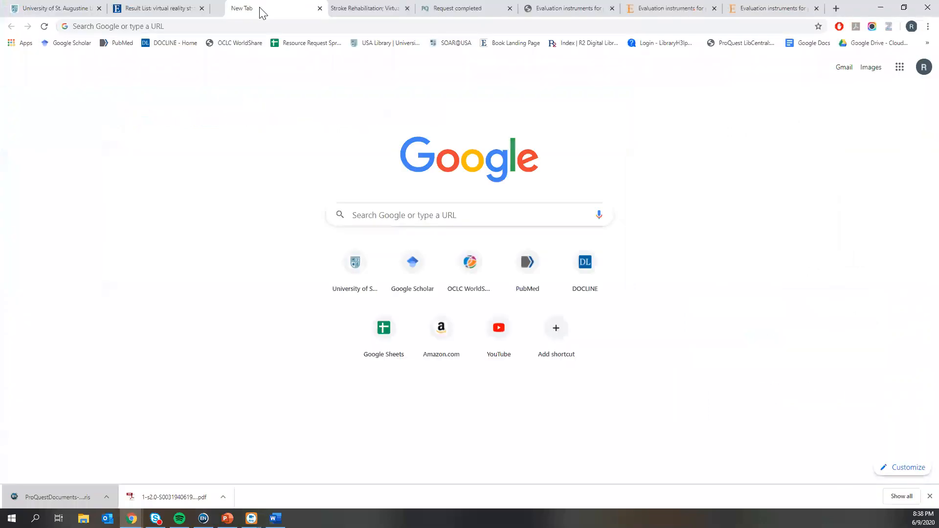
left_click(128, 45)
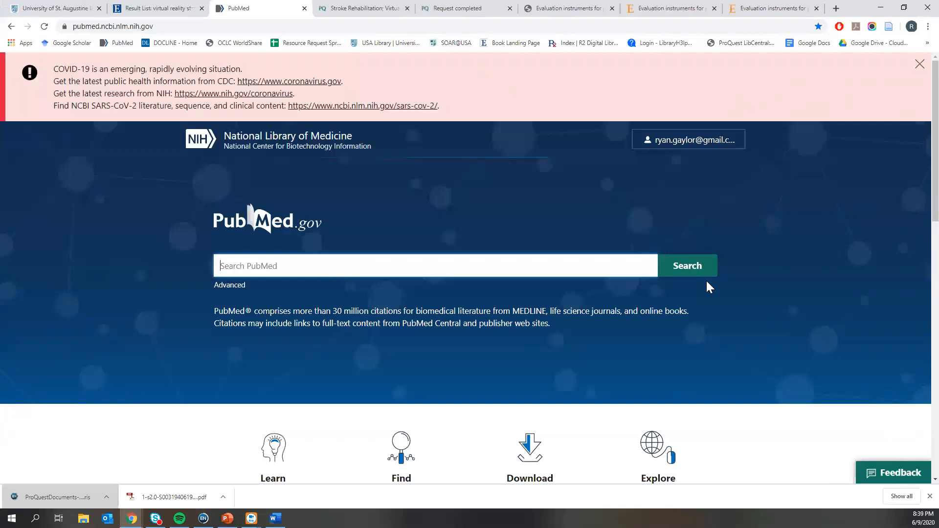
Step: Search PubMed for "virtual reality rehabilitation" and open the article "Virtual Reality for Stroke Rehabilitation"
type("virtual real")
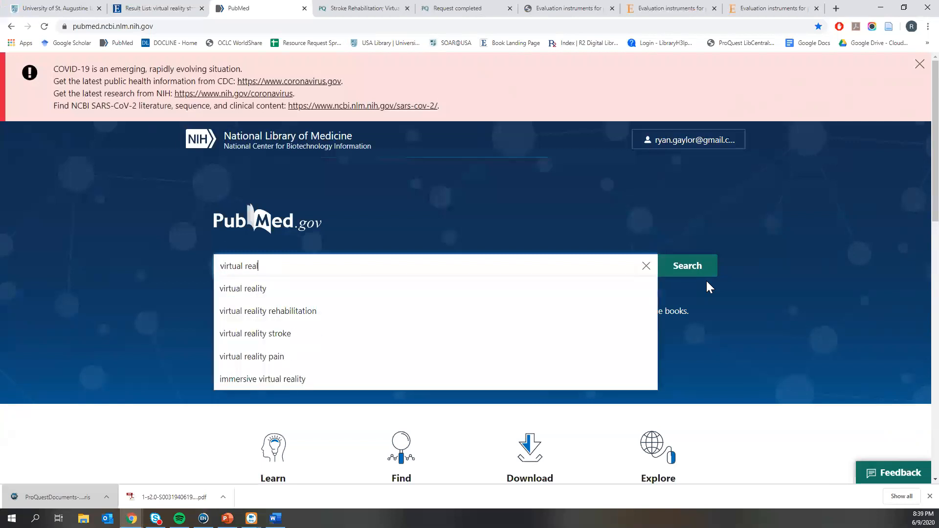
type("ity")
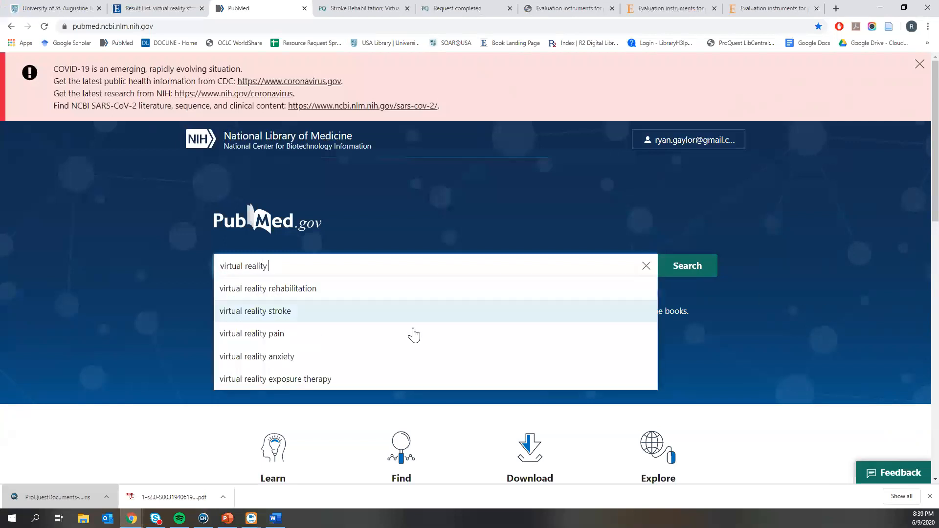
left_click(327, 292)
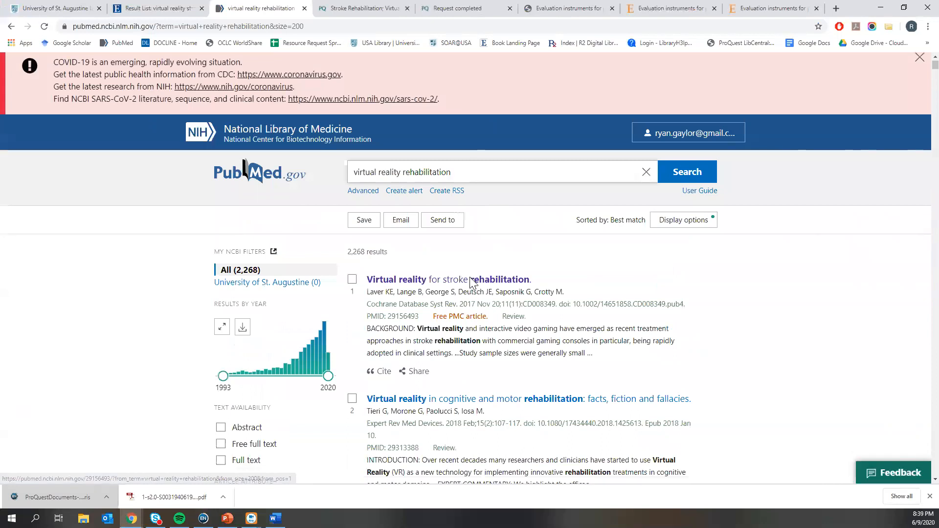
scroll(462, 289, "down", 1)
left_click(430, 241)
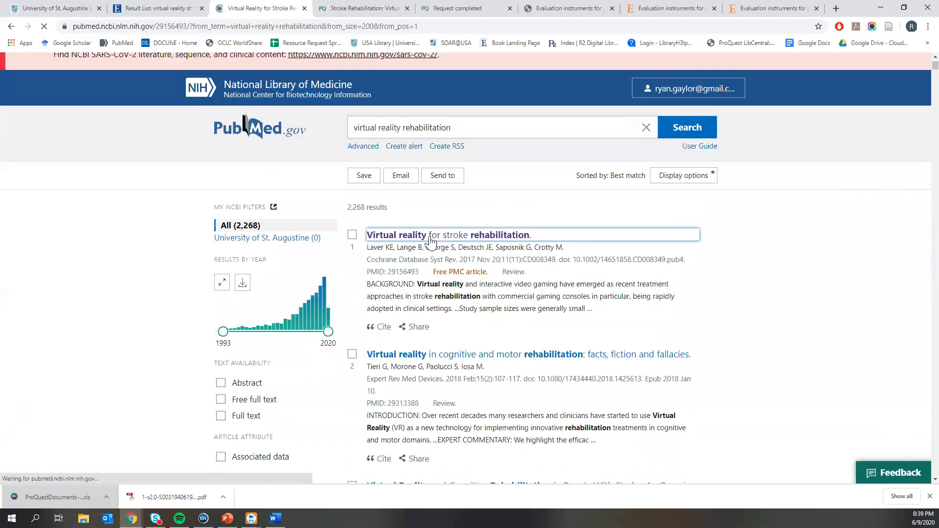
scroll(503, 242, "down", 2)
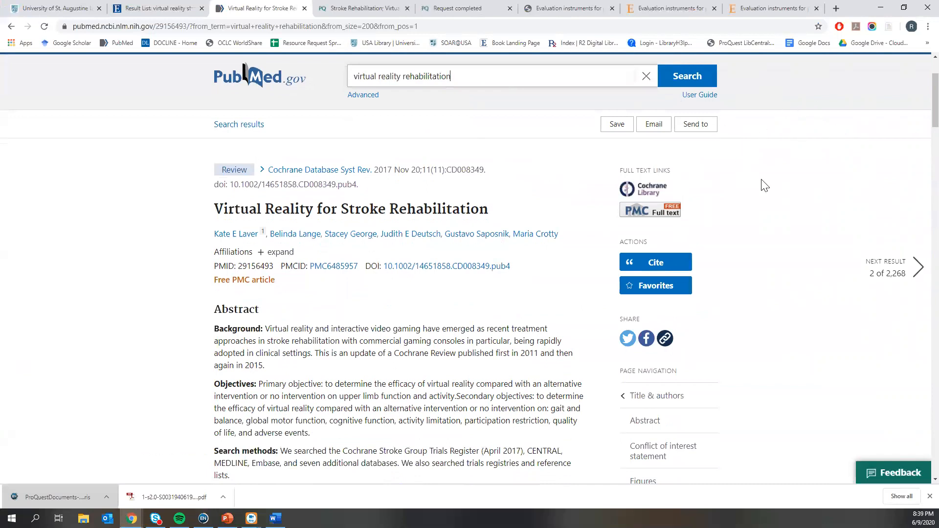
Step: Compare the ProQuest article's export options, and create a citation manager file for PubMed's "Virtual Reality for Stroke Rehabilitation" article
left_click(376, 15)
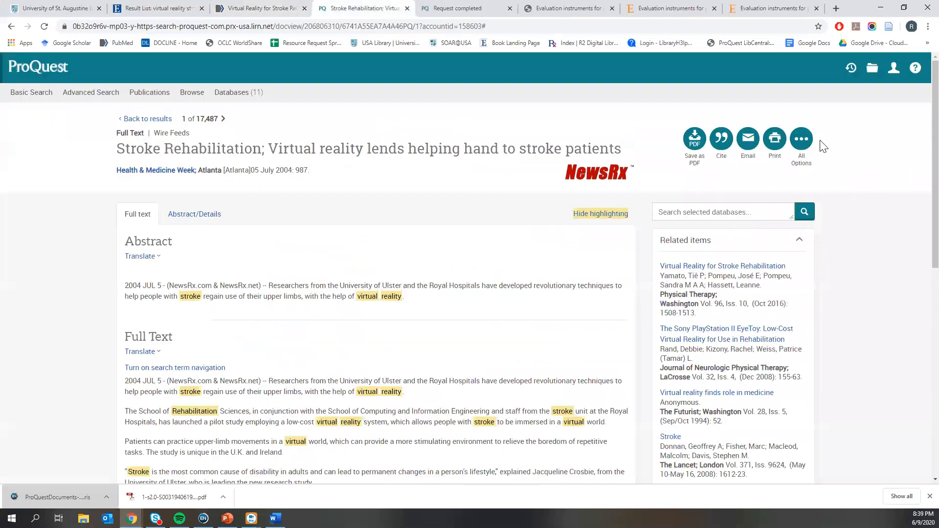
left_click(266, 7)
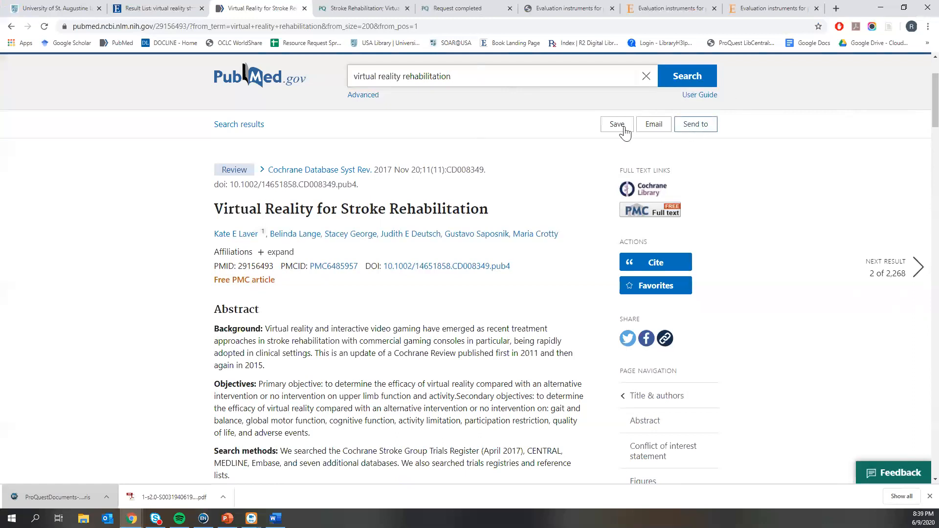
left_click(696, 125)
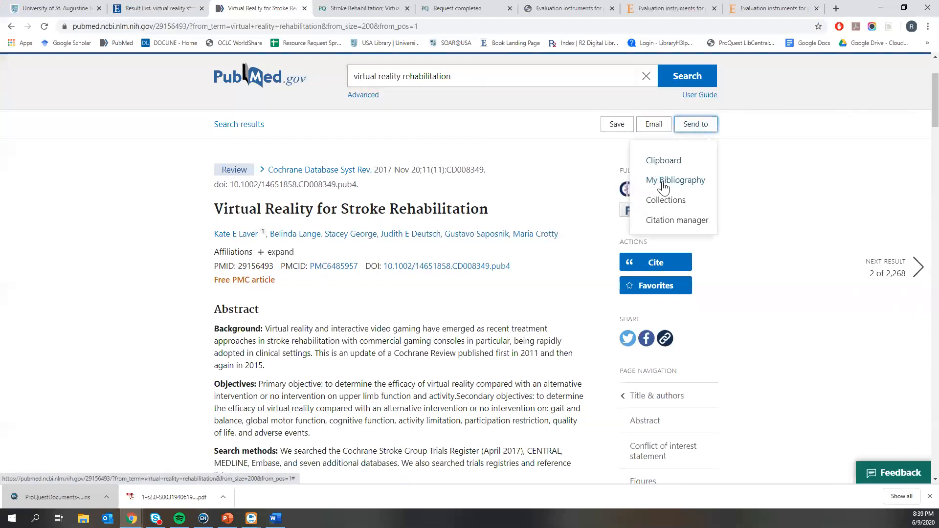
left_click(670, 221)
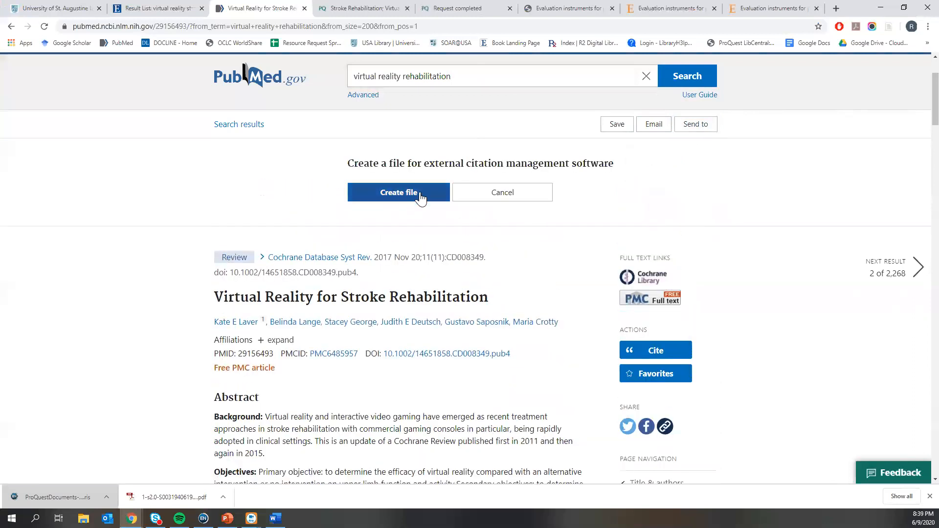
left_click(420, 198)
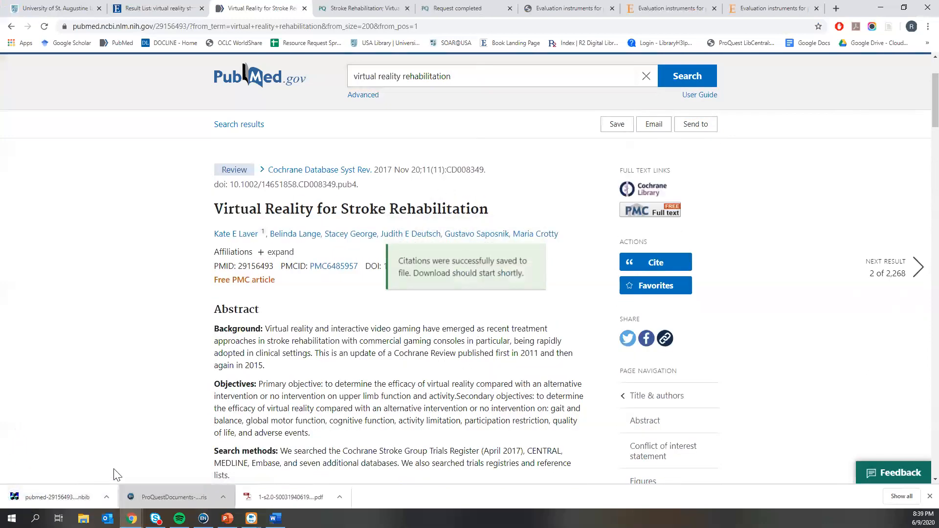
Step: Import the downloaded PubMed .nbib citation into the EndNote library and widen the reference and attached PDFs pane
left_click(48, 497)
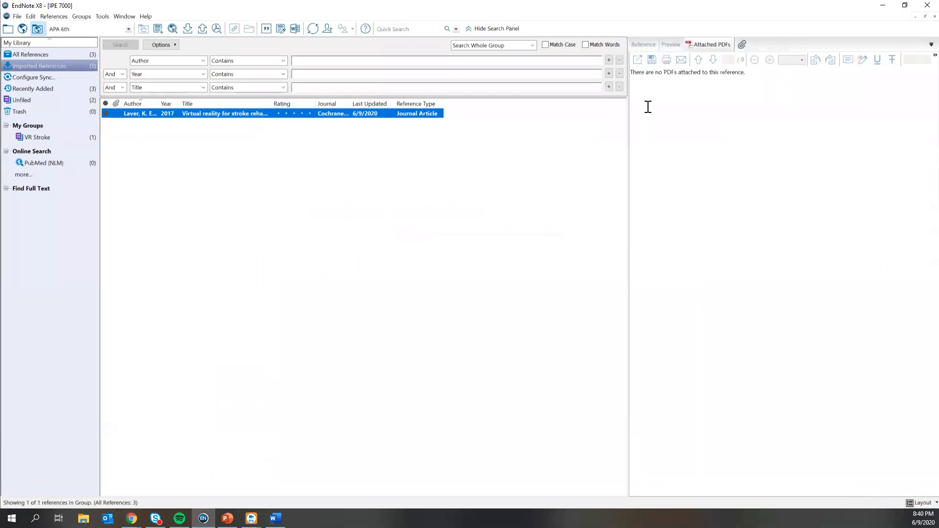
left_click_drag(629, 124, 591, 124)
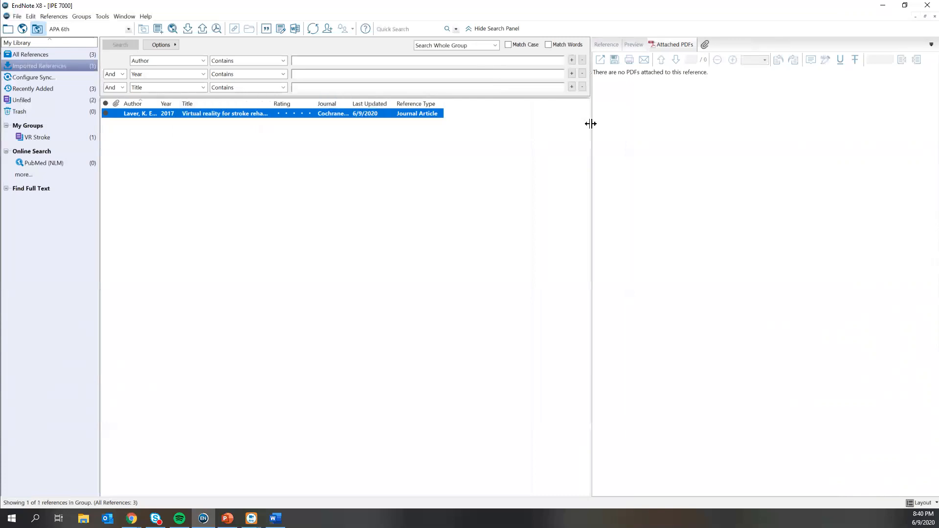
left_click(227, 161)
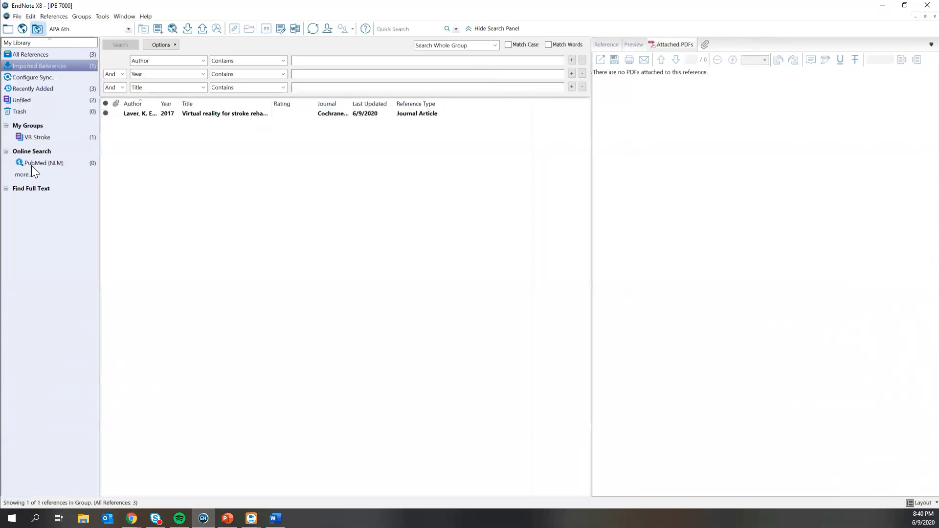
Step: Delete the imported 2017 virtual reality for stroke rehabilitation reference and show the contents of the Trash
left_click(165, 119)
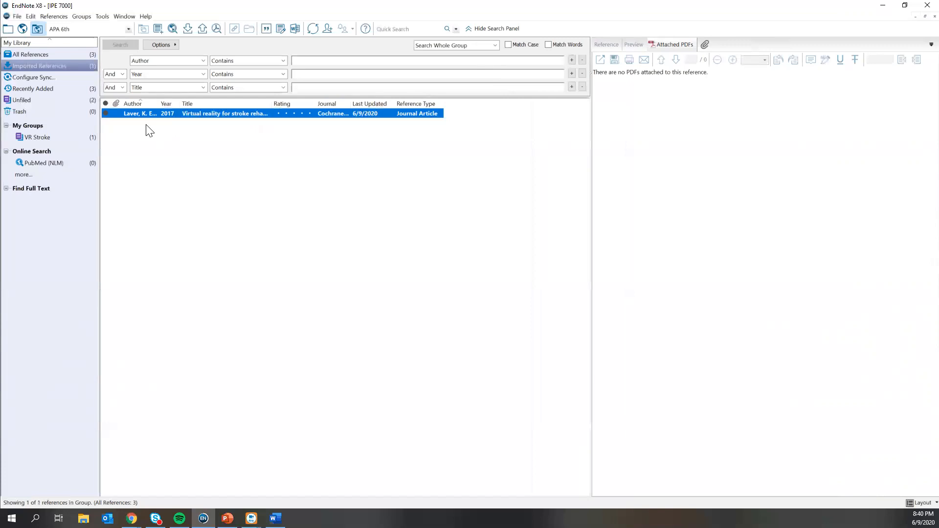
key("Delete")
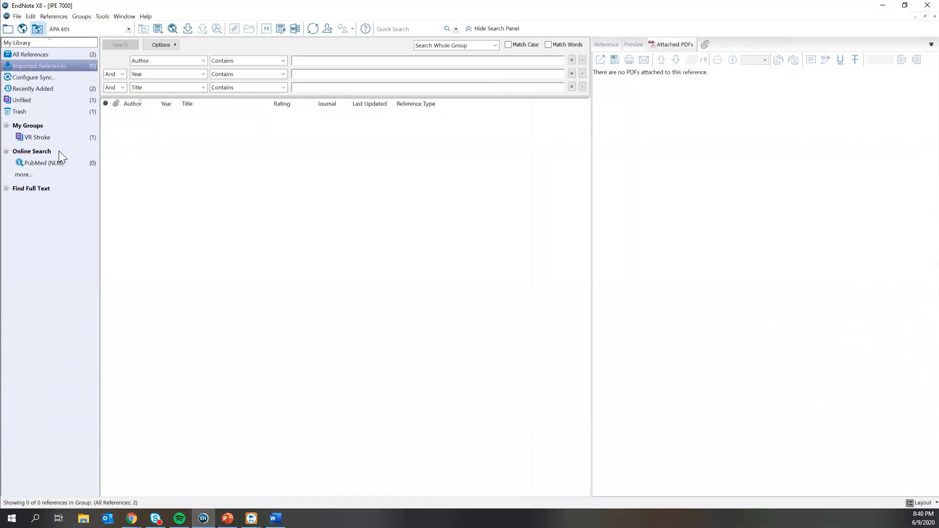
key("Down")
key("Down")
key("Down")
key("Down")
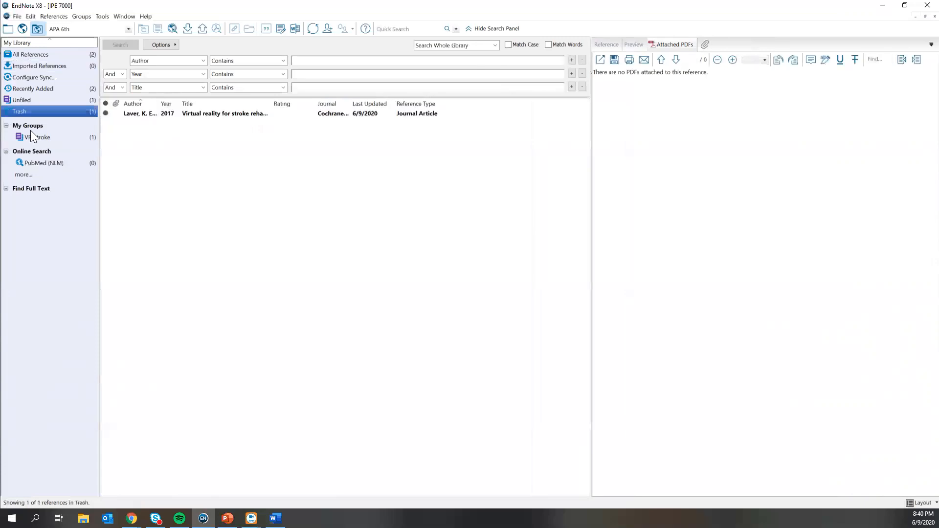
Step: Restore the 2017 reference from the Trash to the library and display All References
key("shift+F10")
key("Escape")
key("Down")
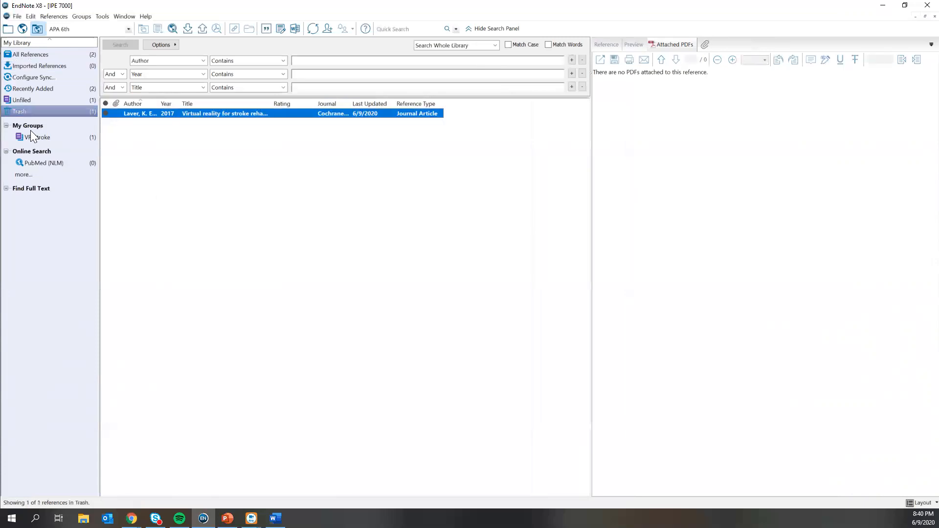
key("shift+F10")
key("Down")
mouse_move(186, 155)
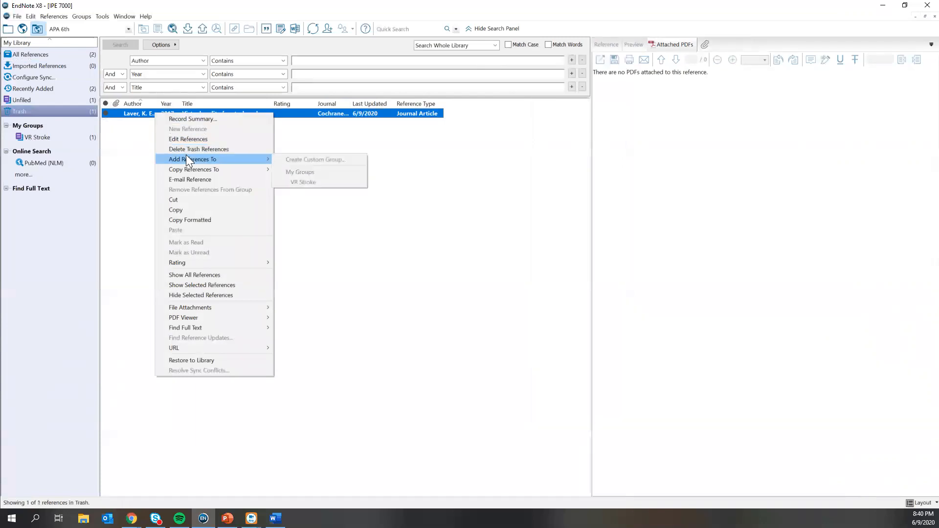
key("Down")
key("Down")
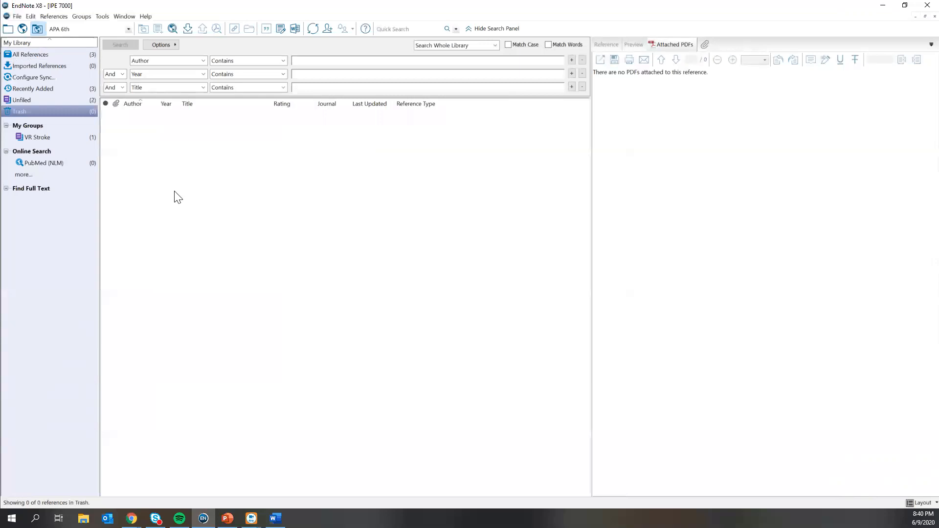
left_click(24, 54)
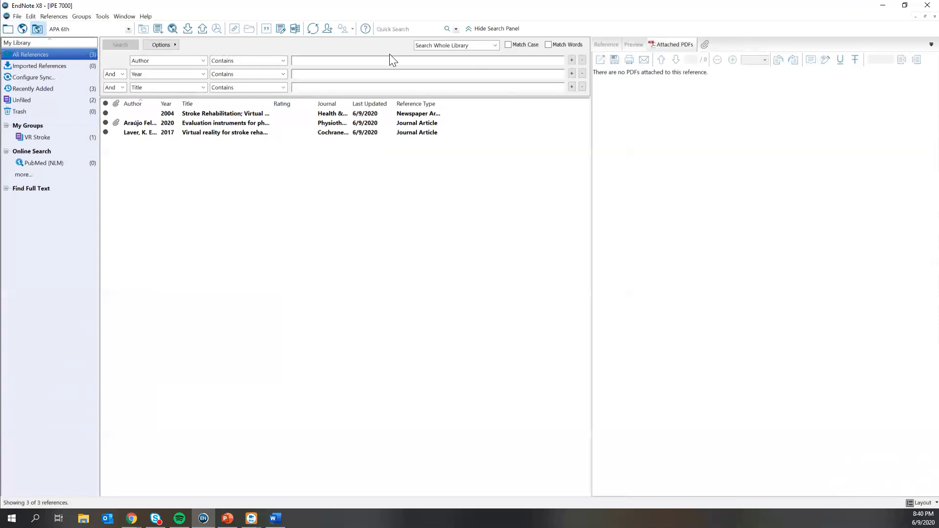
Step: Set up a PubMed (NLM) online search with All Fields containing "virtual reality rehablitation"
left_click(35, 162)
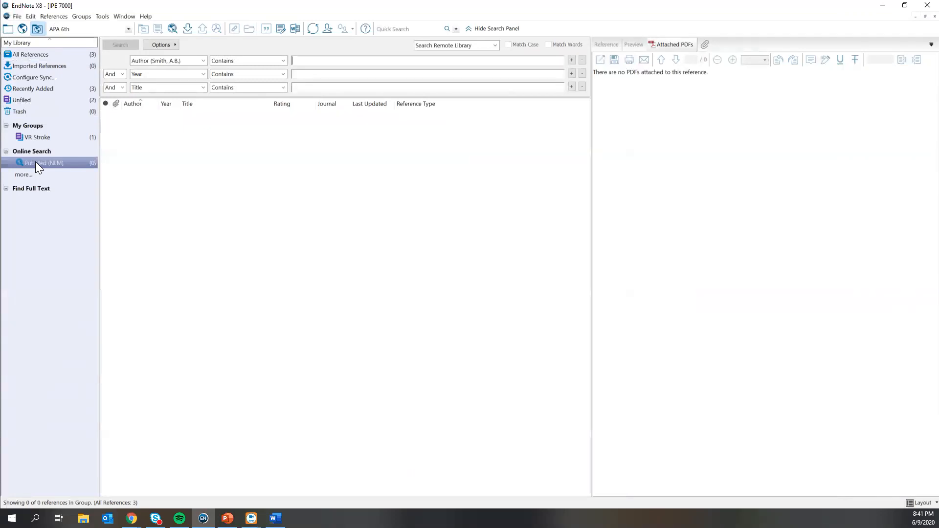
type("virtual reality rehablitation")
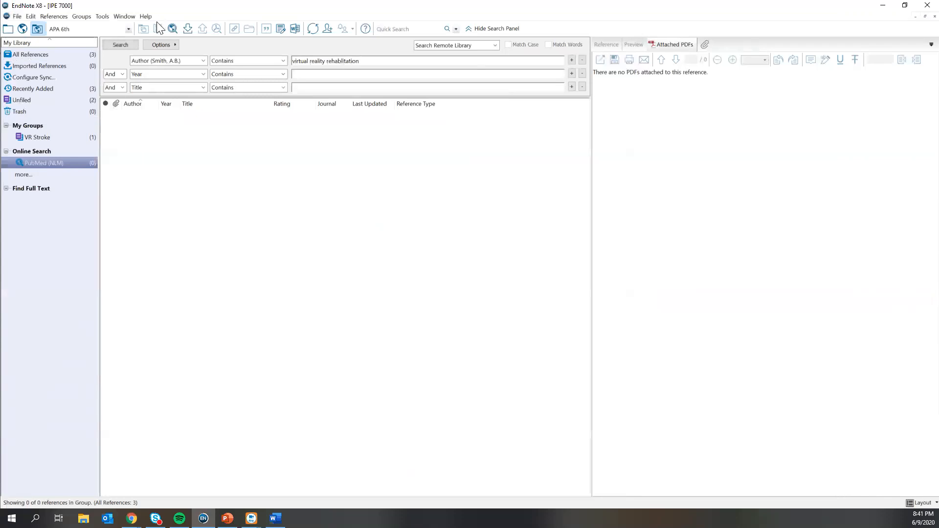
left_click(162, 56)
key("Down")
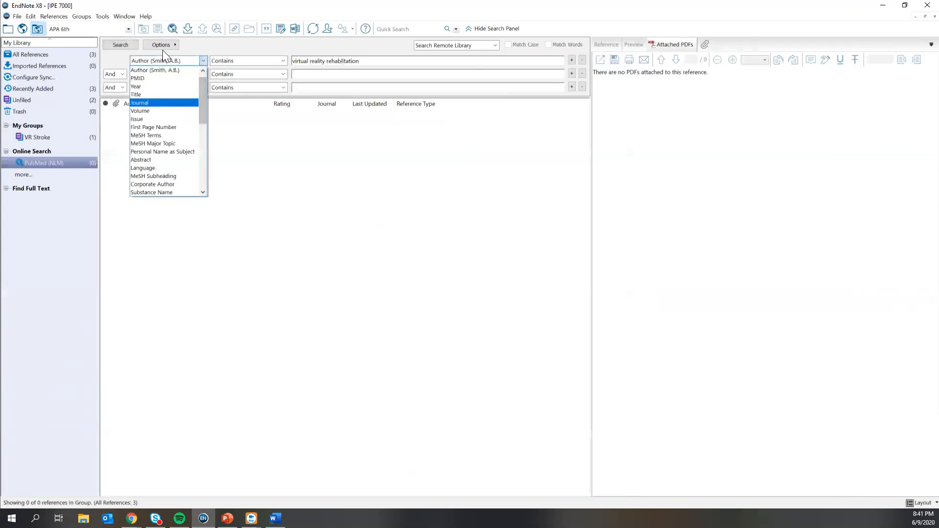
left_click(146, 168)
key("alt+Down")
key("Down")
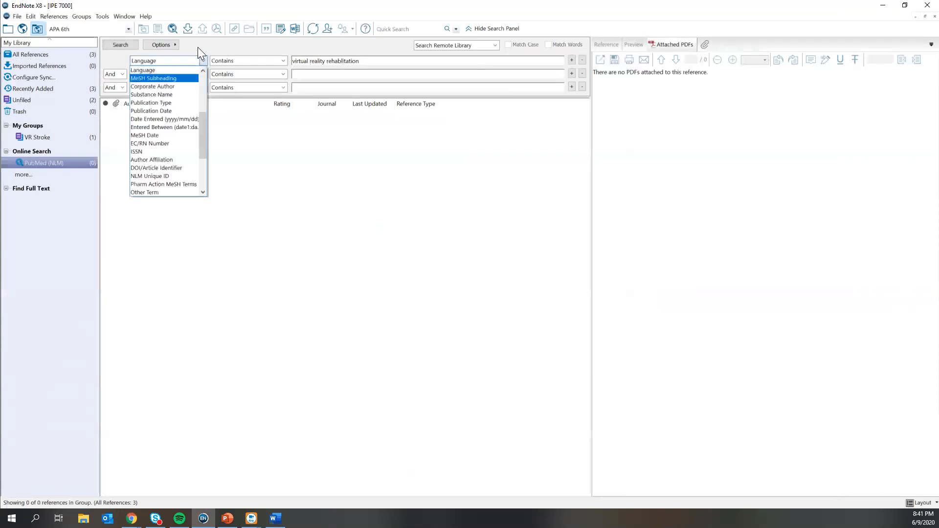
key("Home")
key("Return")
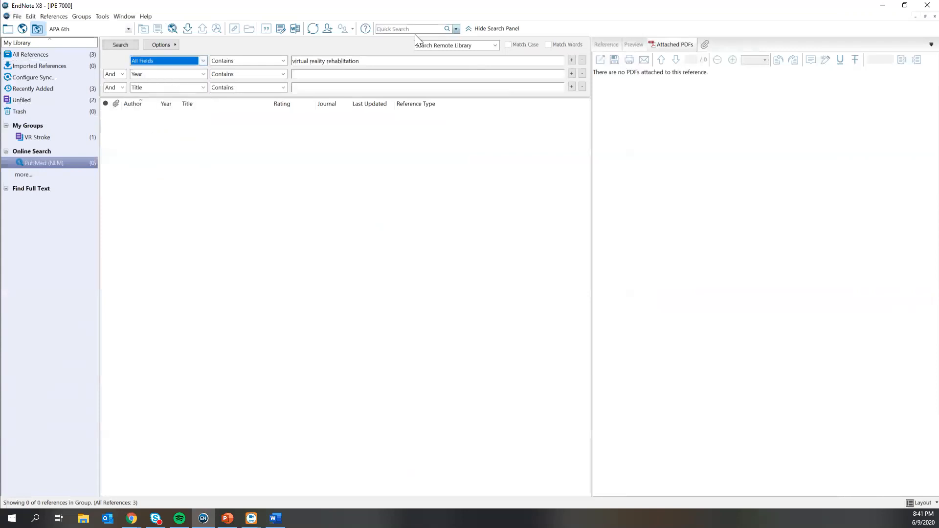
Step: Try the PubMed online search and dismiss the record retrieval confirmation
key("Tab")
key("Tab")
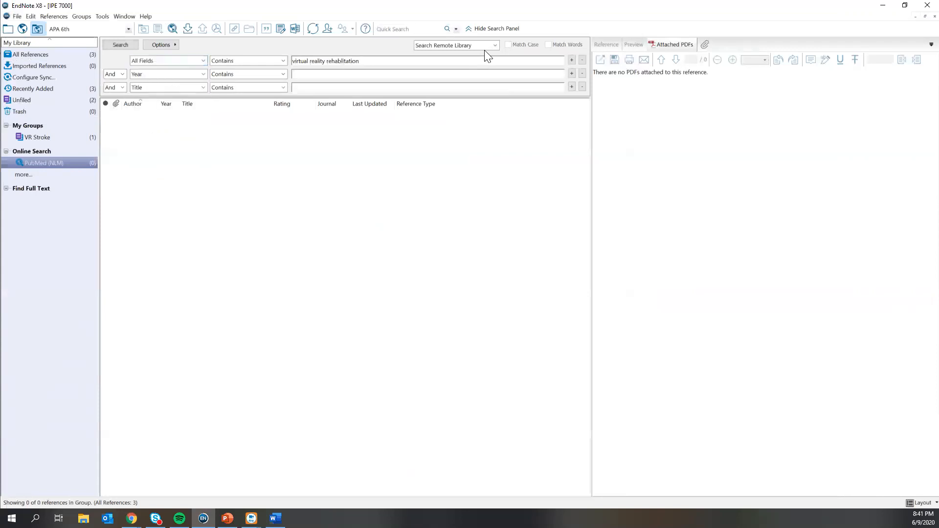
left_click(124, 45)
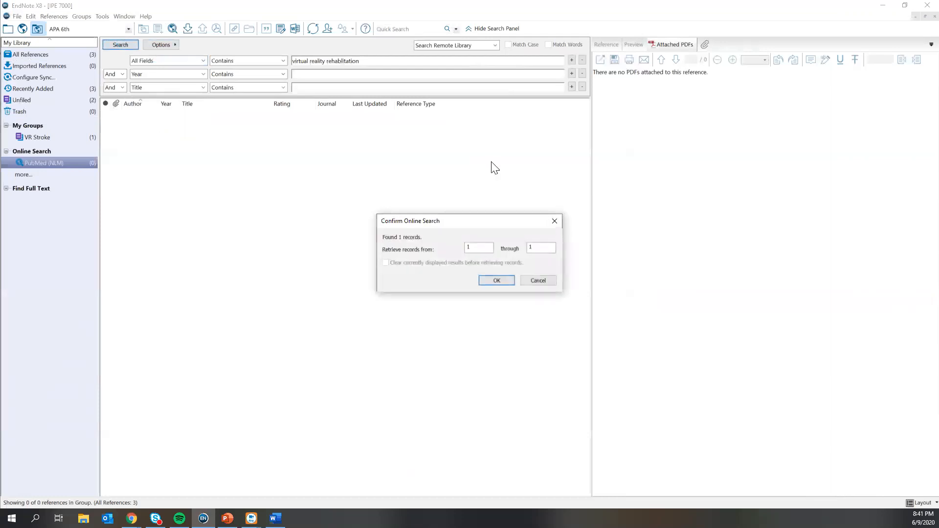
left_click(555, 220)
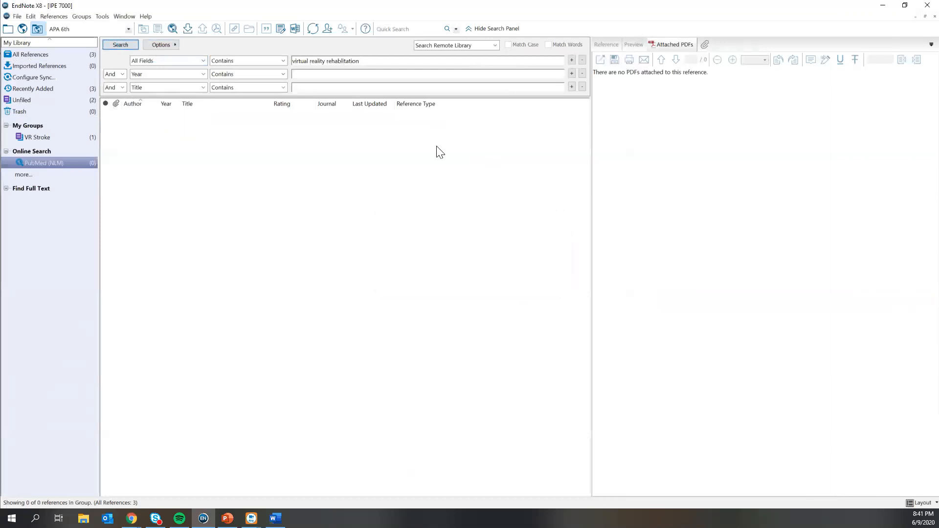
Step: Search PubMed online for "virtual reality rehabilitation stroke" in All Fields and retrieve records 1 through 25
key("ctrl+a")
key("BackSpace")
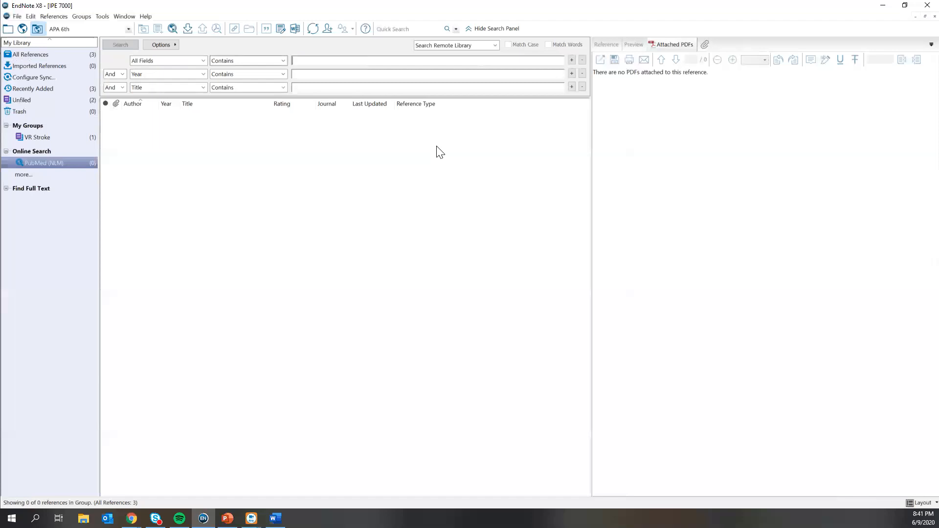
type("virtual reality ")
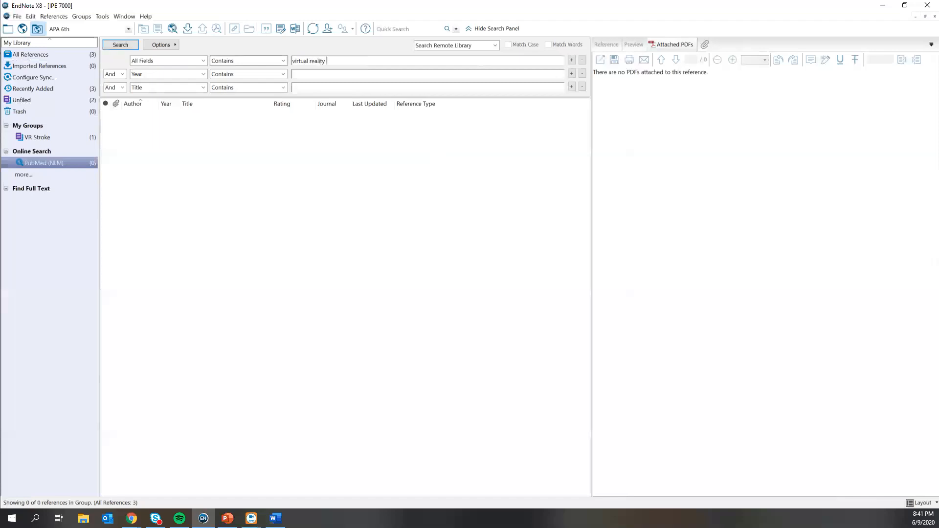
type("rehabilitation stroke")
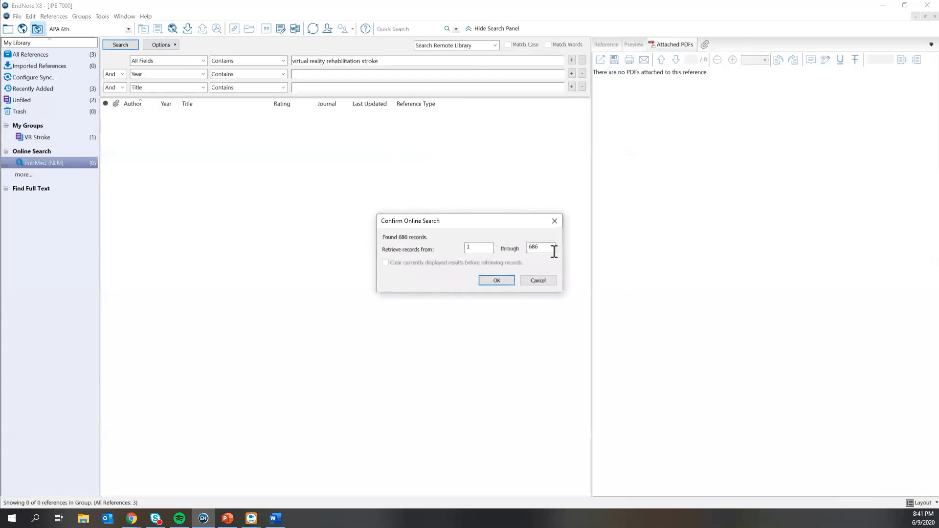
double_click(528, 245)
key("BackSpace")
type("25")
left_click(497, 281)
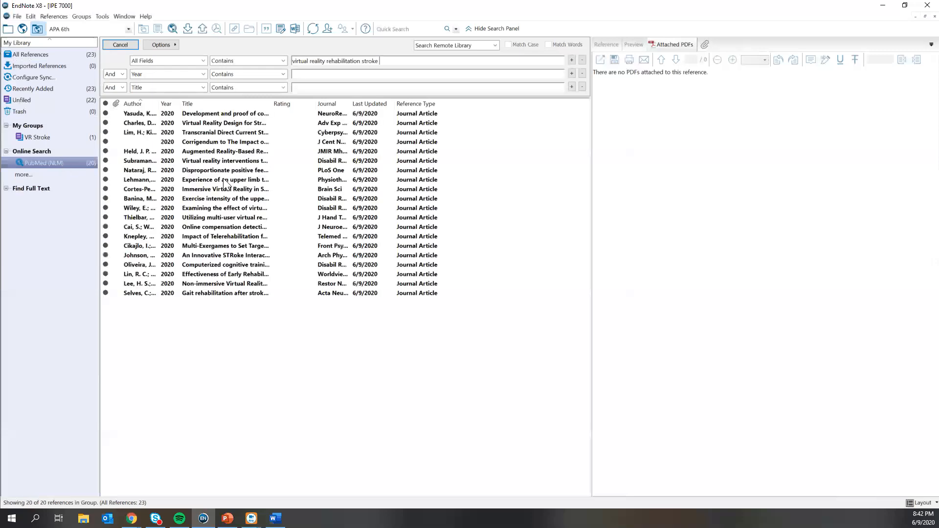
Step: Browse through the references retrieved by the PubMed online search
left_click(62, 161)
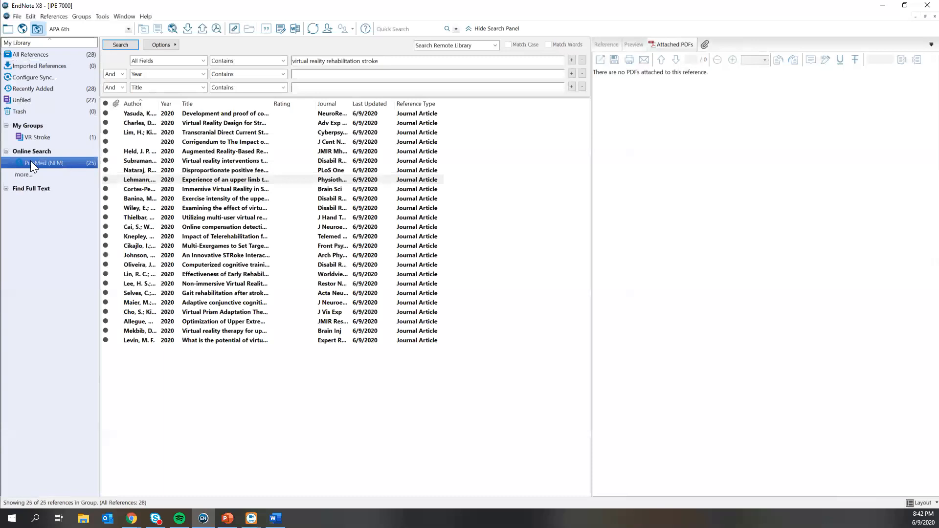
left_click(226, 123)
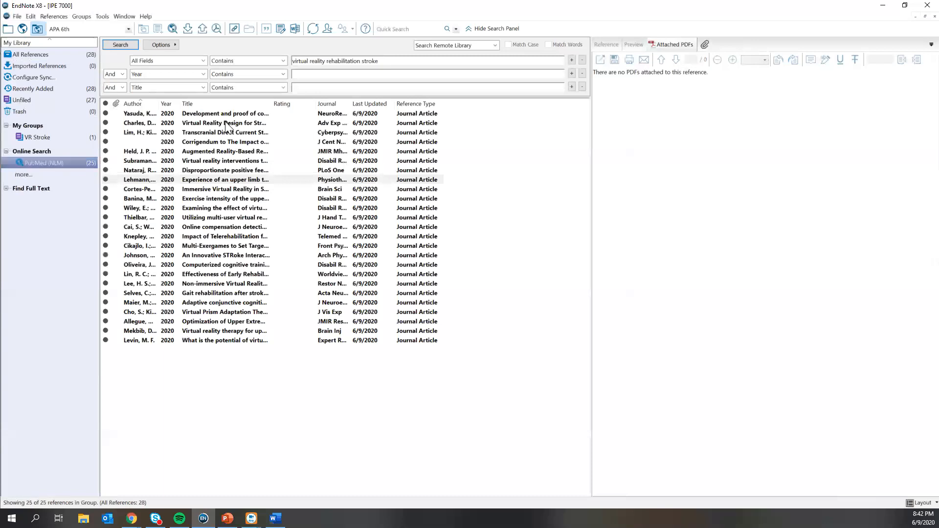
left_click(231, 142)
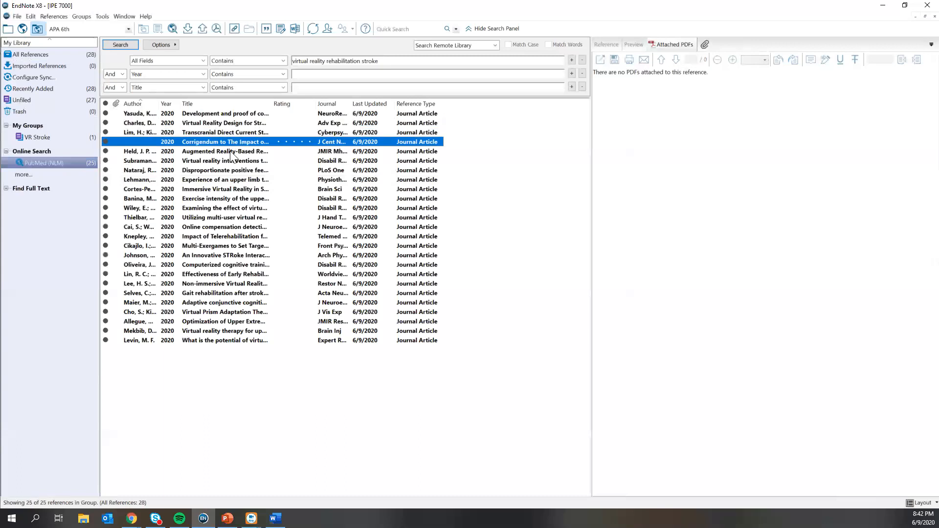
left_click(230, 151)
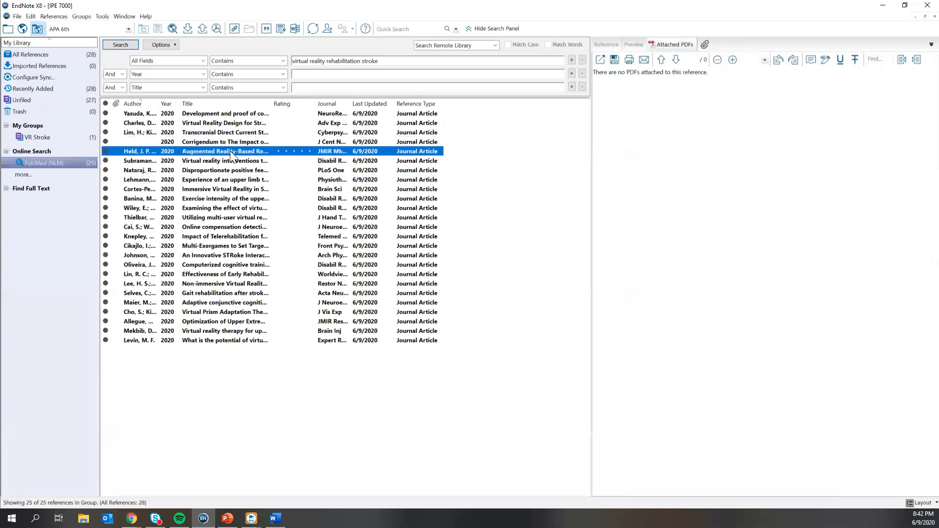
left_click(207, 126)
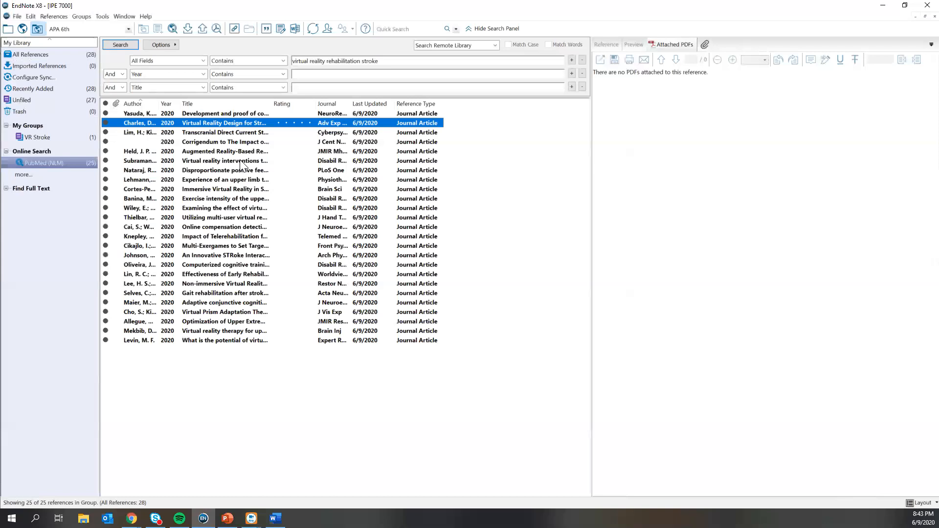
key("Up")
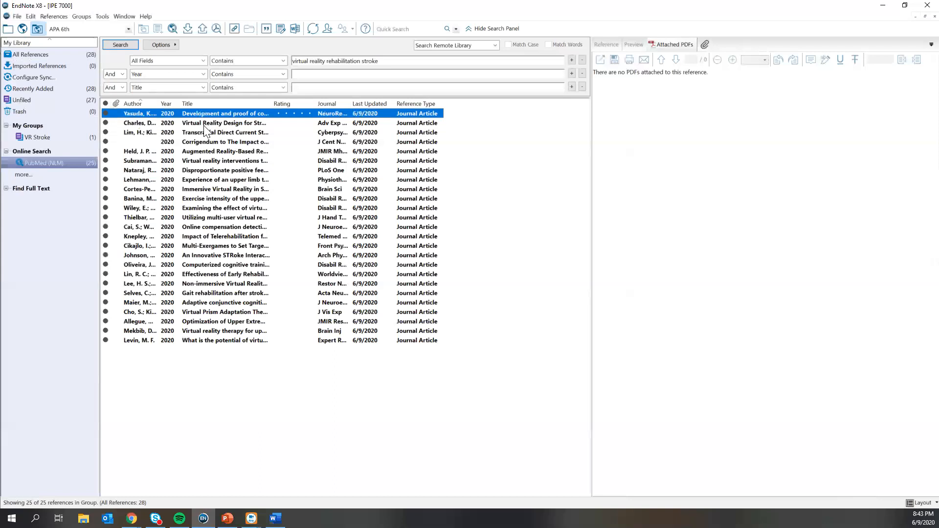
key("Down")
key("Down")
key("Down")
key("Down")
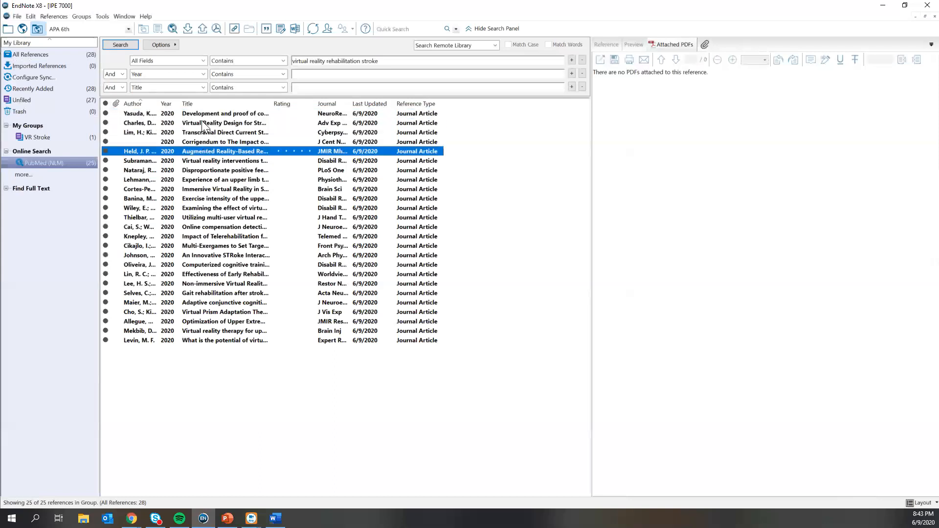
Step: Run Find Full Text on all references in the PubMed (NLM) results
key("Home")
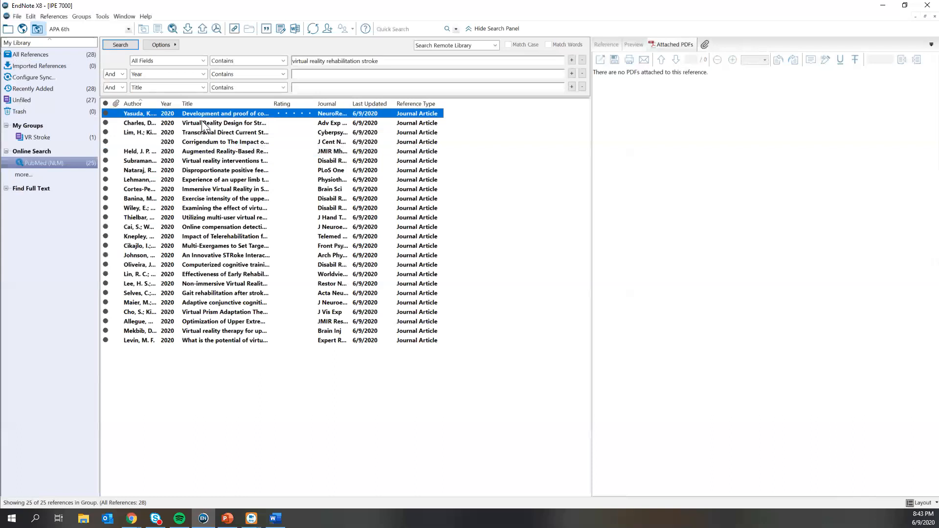
key("ctrl+a")
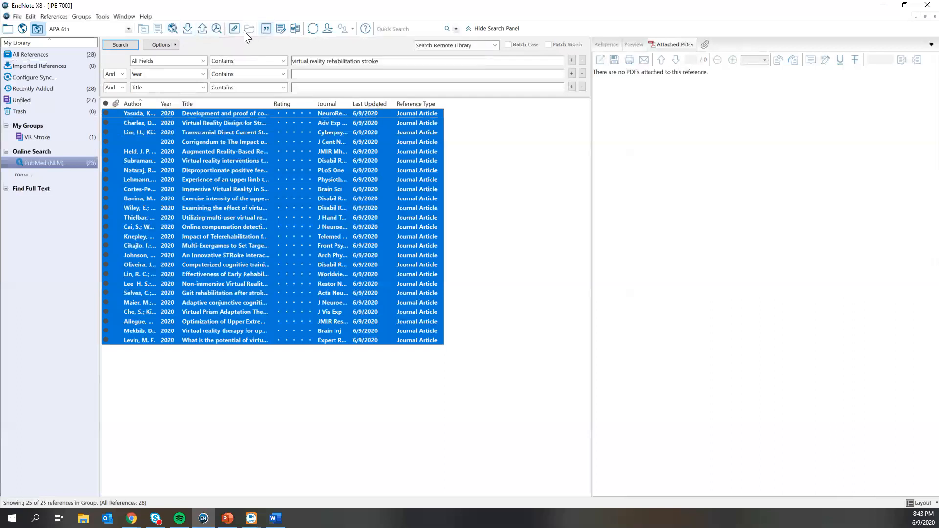
left_click(216, 28)
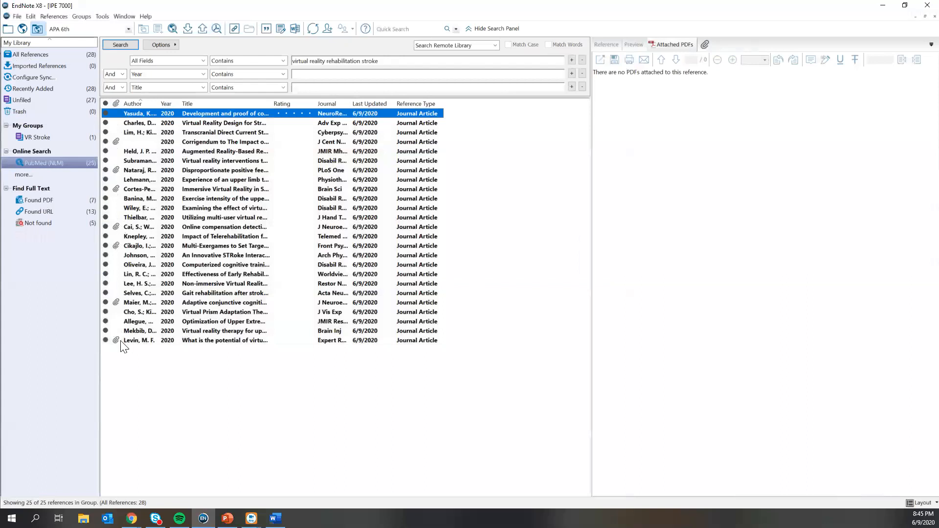
Step: View the citation preview and reference details of "Virtual Reality Design for Stroke Rehabilitation"
left_click(208, 123)
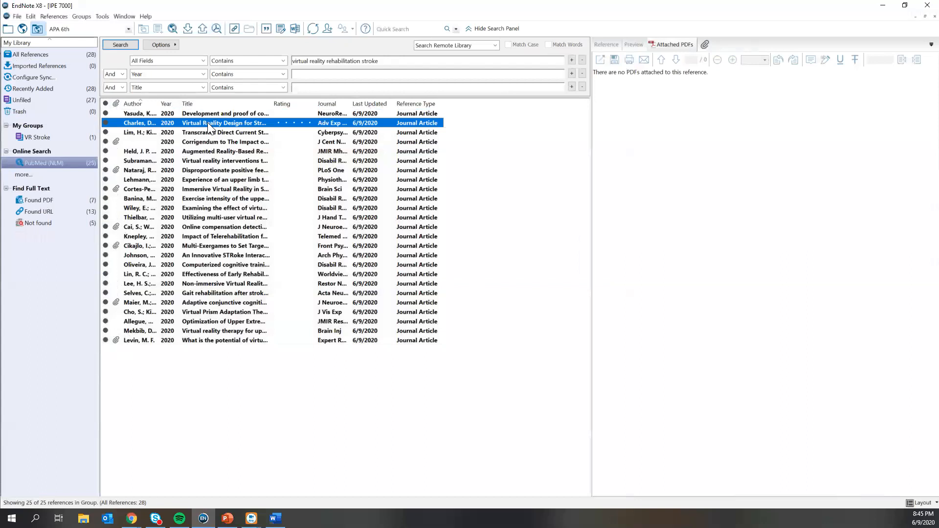
left_click(636, 43)
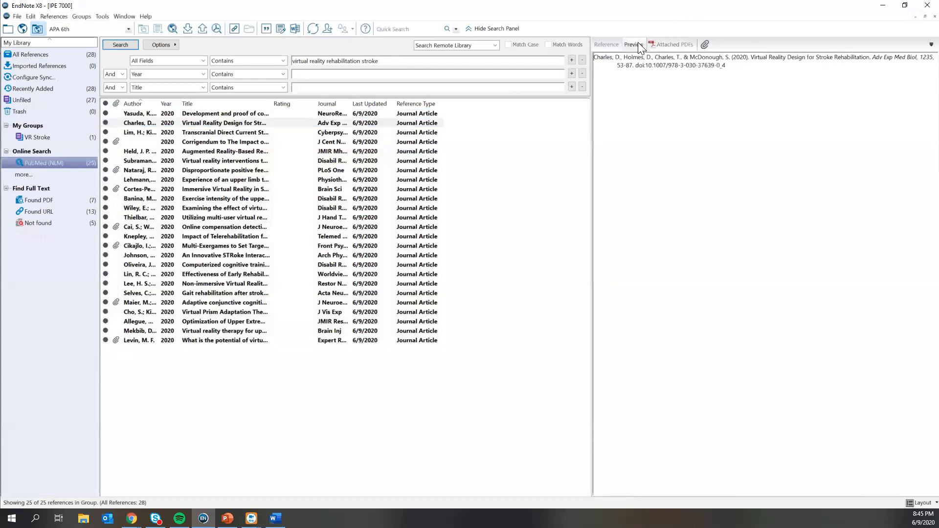
left_click(606, 44)
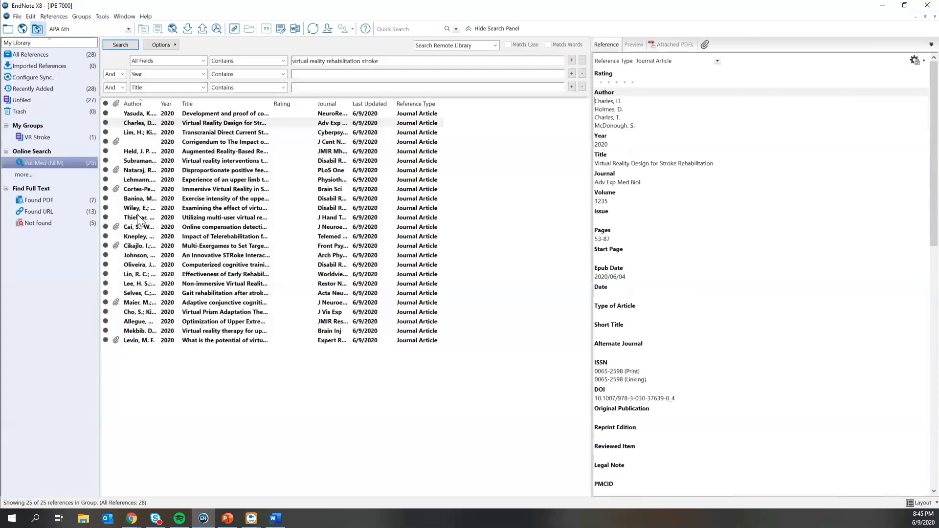
Step: Restore the library window down, widen the reference list by narrowing the reference details pane, and maximize the window again
double_click(687, 9)
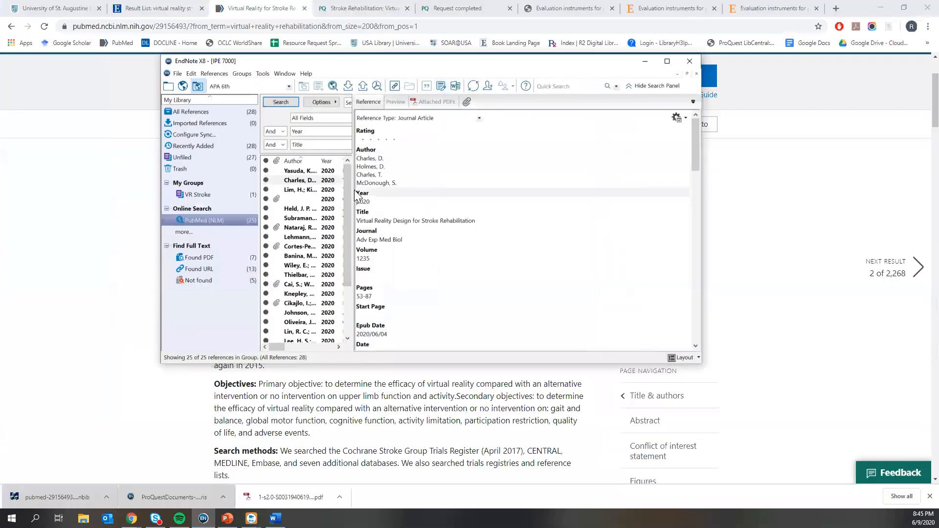
left_click_drag(354, 190, 520, 201)
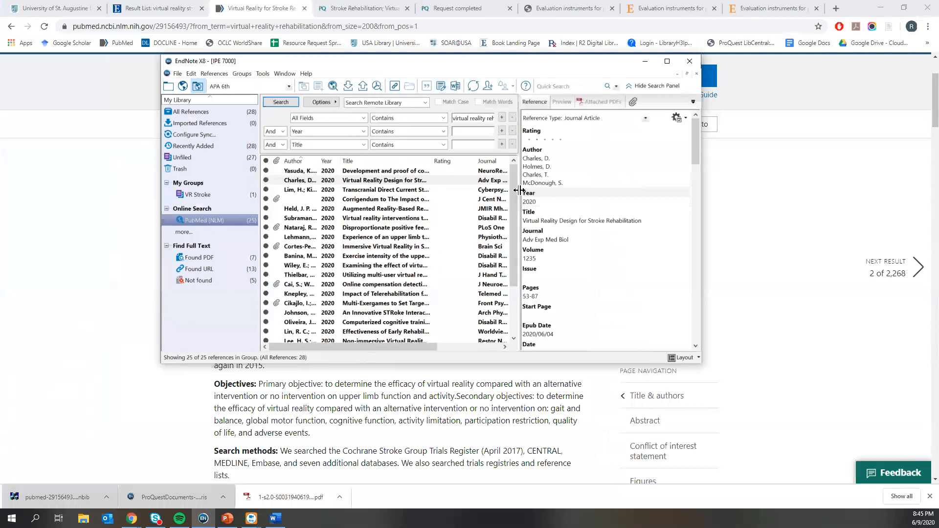
key("alt+Tab")
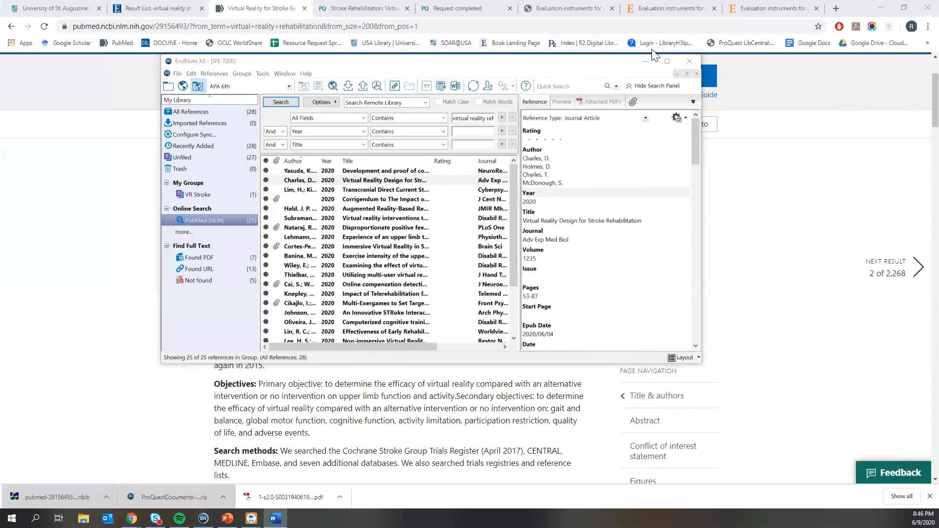
left_click(667, 61)
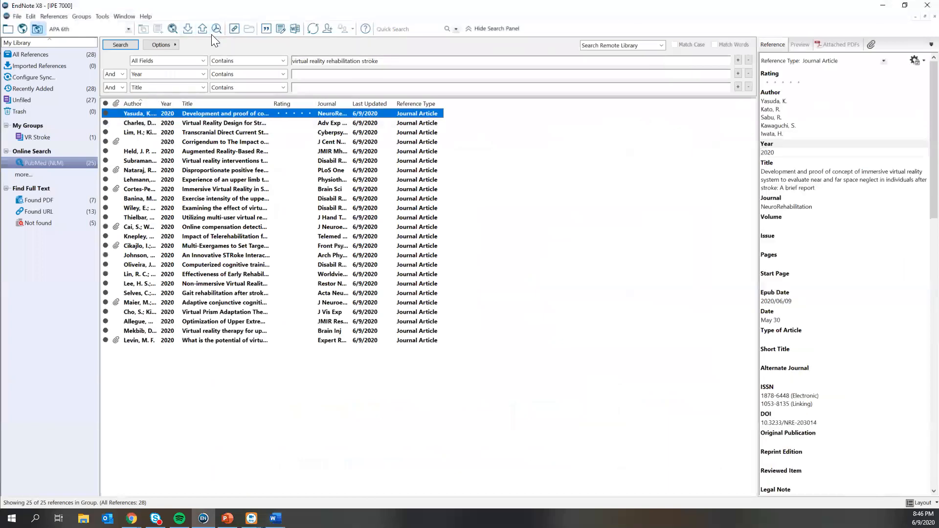
Step: Look up the Find Full Text options for the first three references in the PubMed results
left_click(204, 124, "shift")
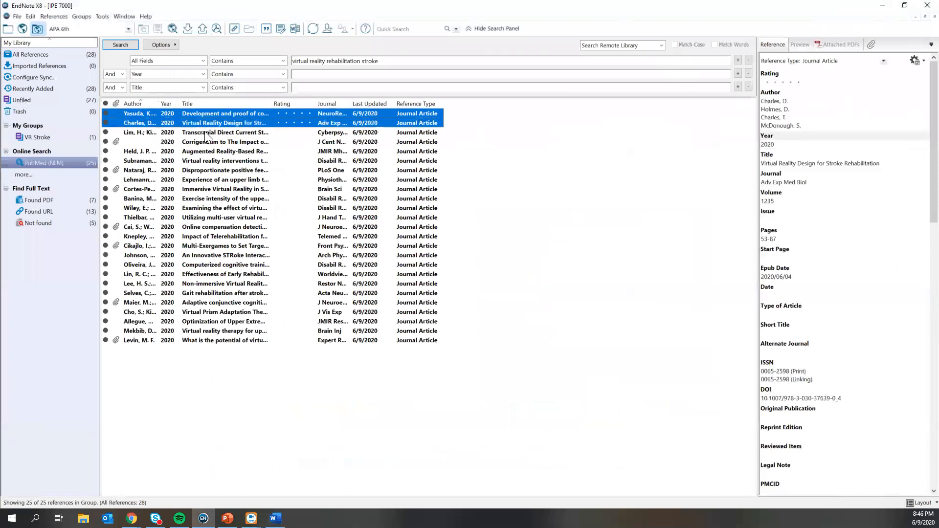
left_click(206, 135, "shift")
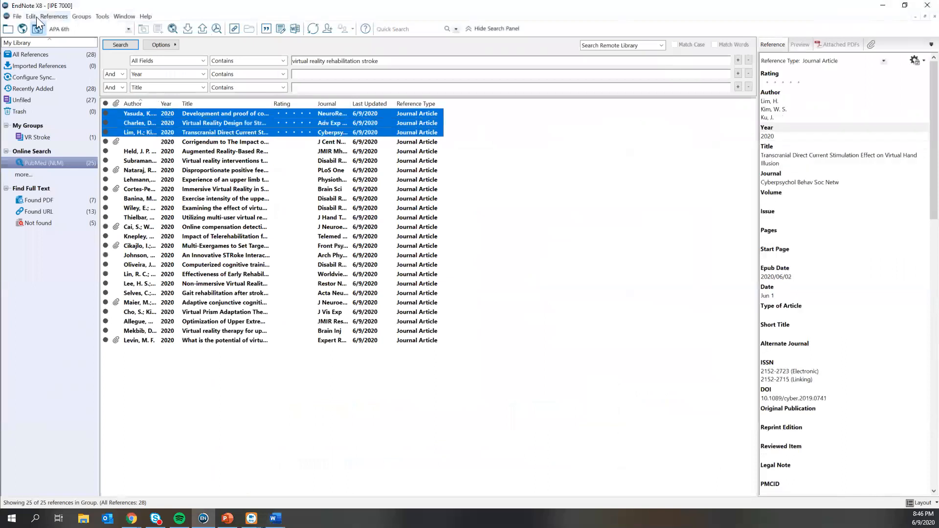
left_click(52, 17)
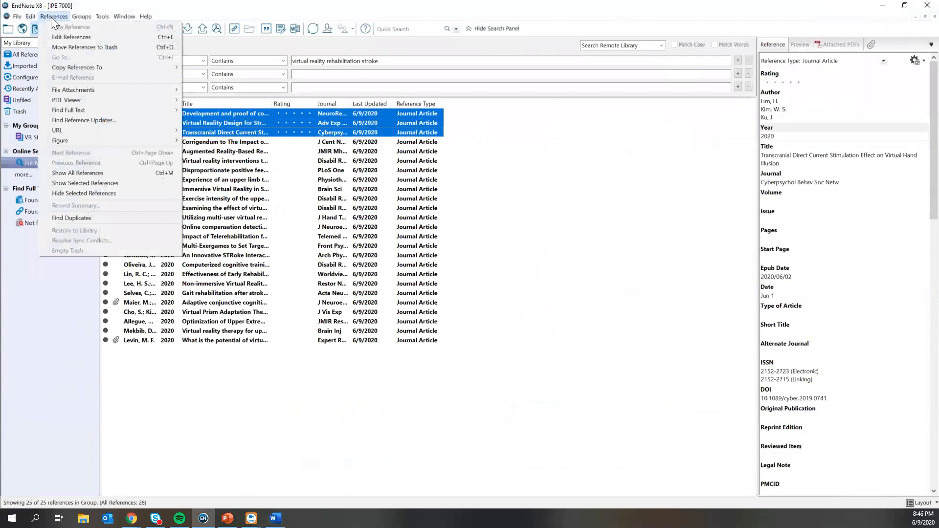
key("Down")
key("Down")
key("Down")
key("Down")
key("Down")
key("Down")
key("Down")
key("Right")
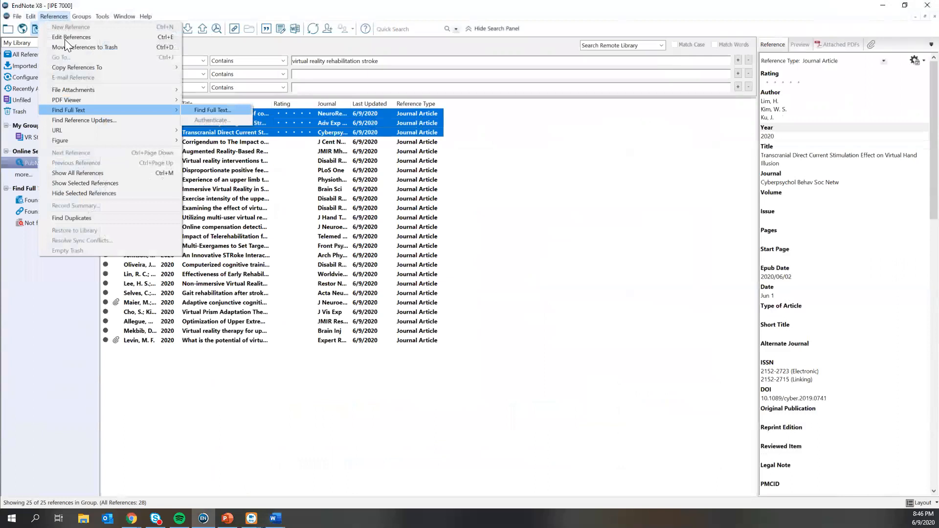
key("Left")
key("Up")
key("Down")
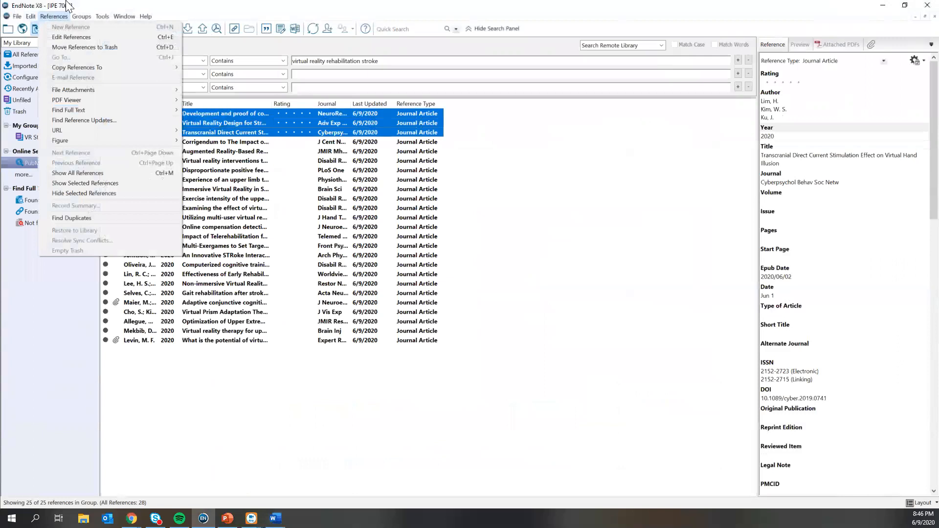
left_click(569, 235)
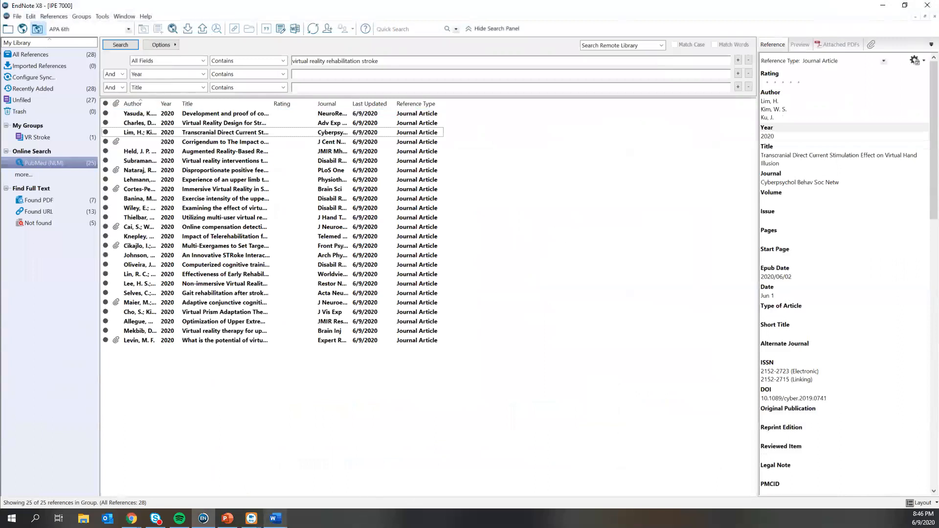
Step: Switch to Word and create a maximized blank document
left_click(275, 518)
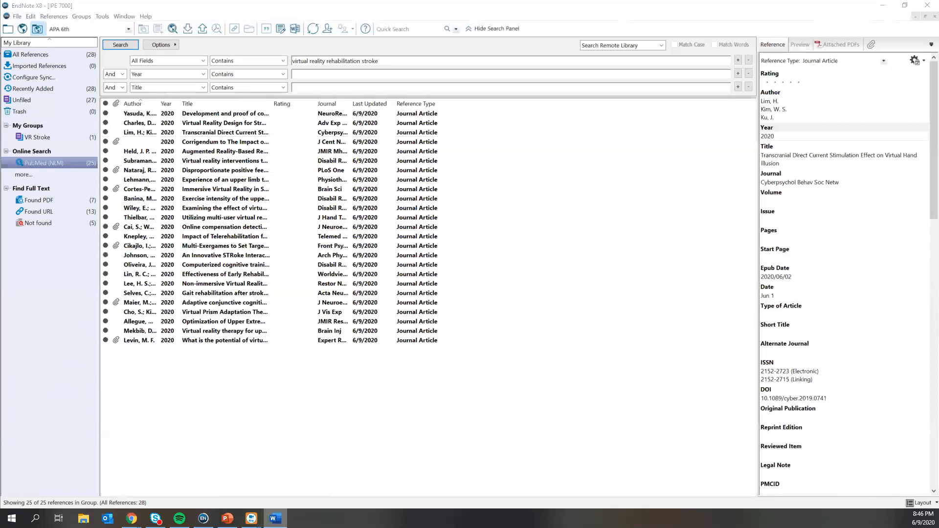
right_click(276, 518)
left_click(241, 469)
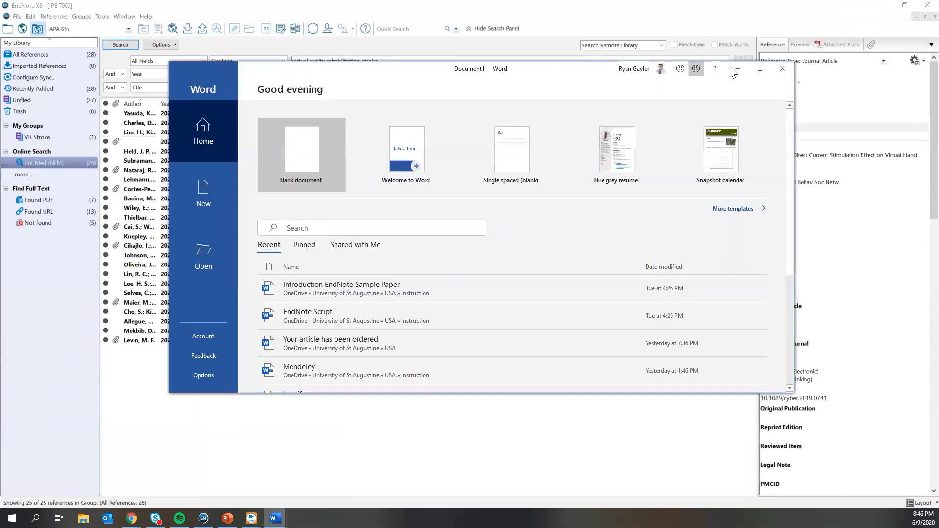
left_click(765, 70)
key("Return")
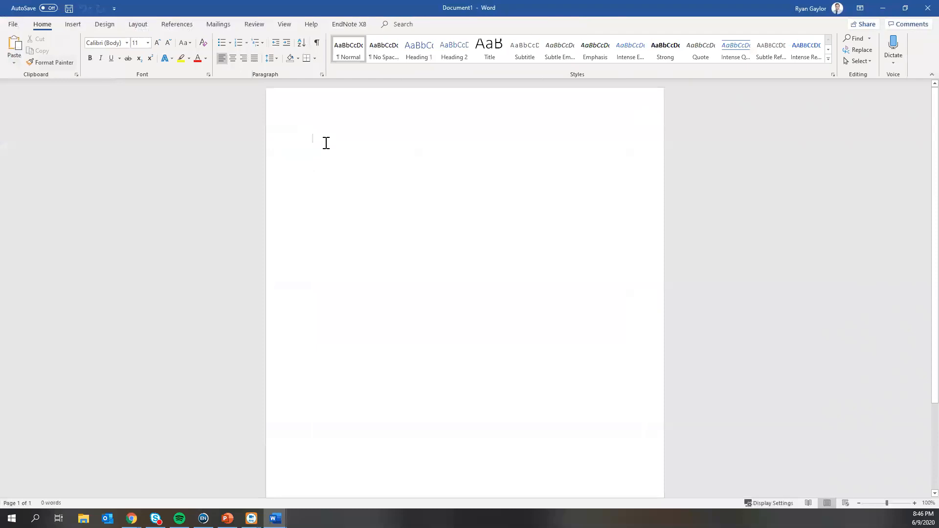
Step: Enter an indented line of random placeholder letters near the beginning of the blank document
key("Return")
key("Return")
type("o")
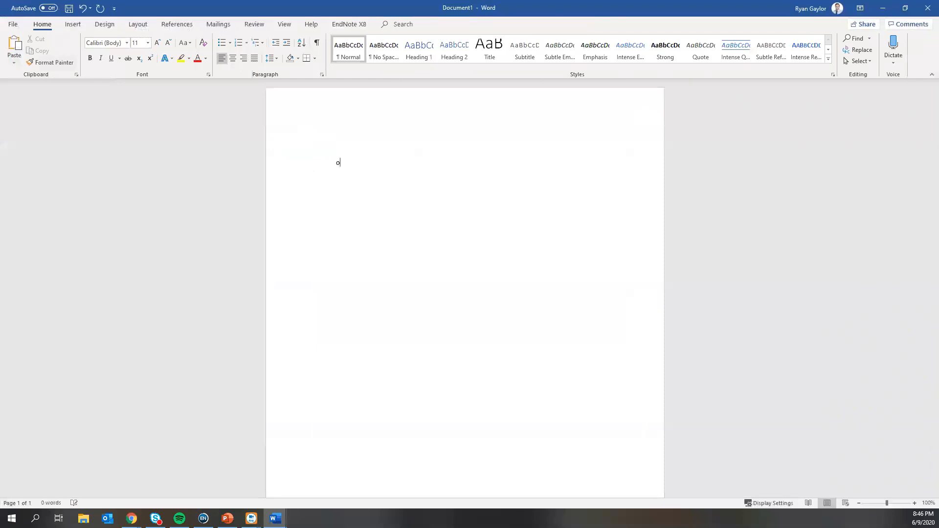
type("jvfjvjfvjcjvcjvcjvjcvjcivjcoijvicjvicjvicjvcjv")
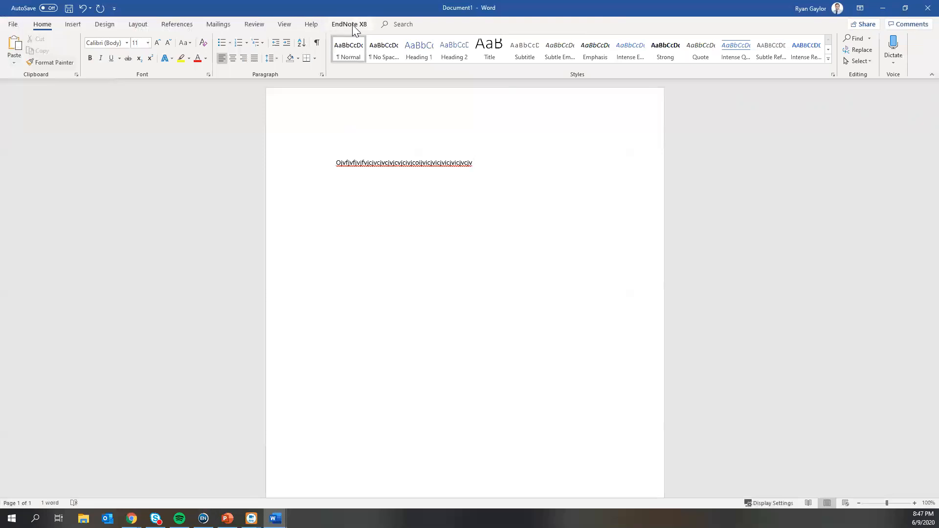
Step: Insert an EndNote citation for "Evaluation instruments for physical therapy using virtual reality in stroke patients: a systematic review" after the placeholder text
left_click(352, 25)
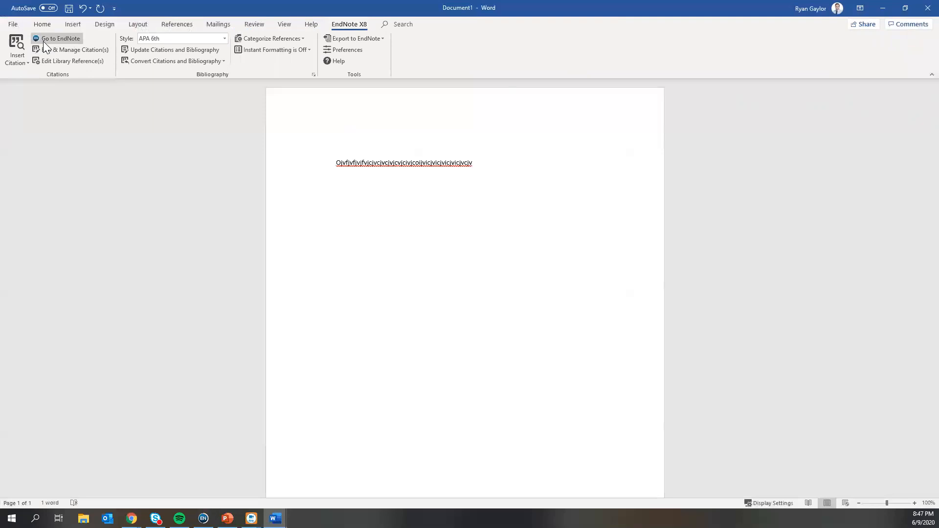
left_click(18, 60)
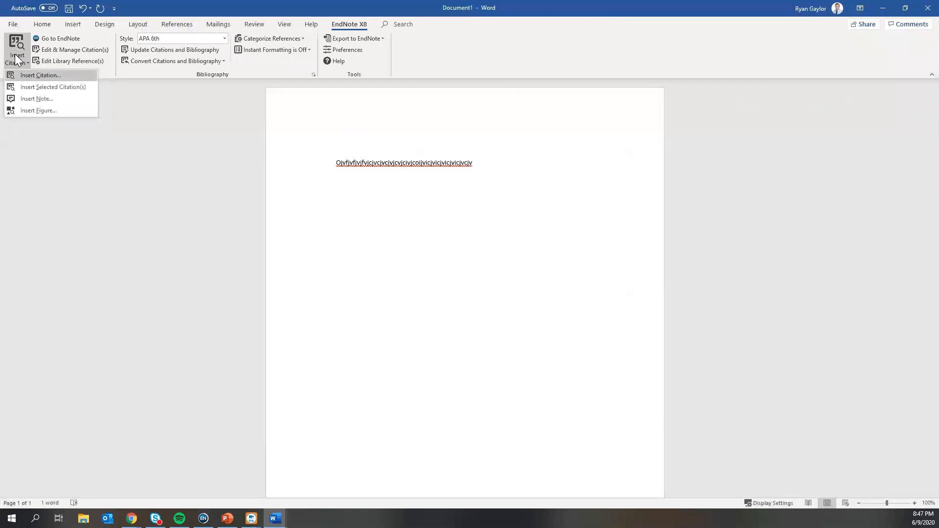
key("Return")
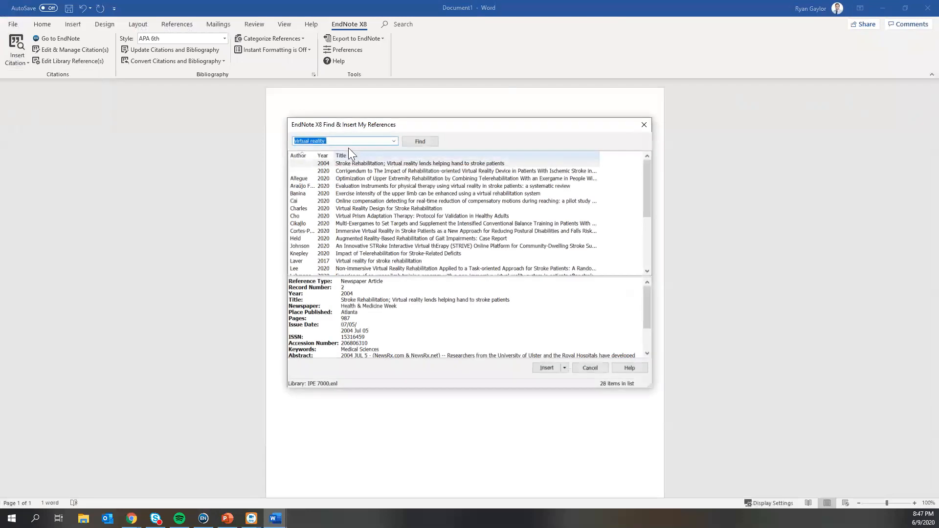
left_click_drag(344, 142, 284, 141)
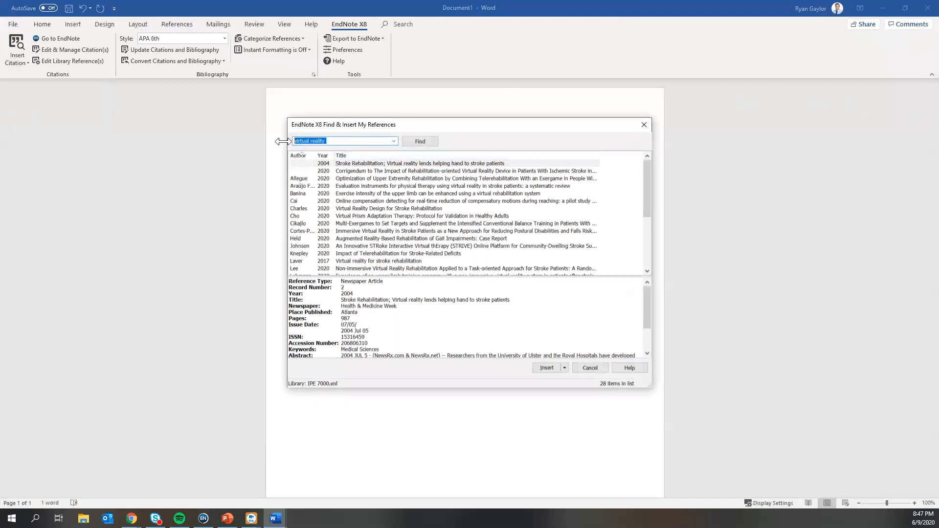
key("BackSpace")
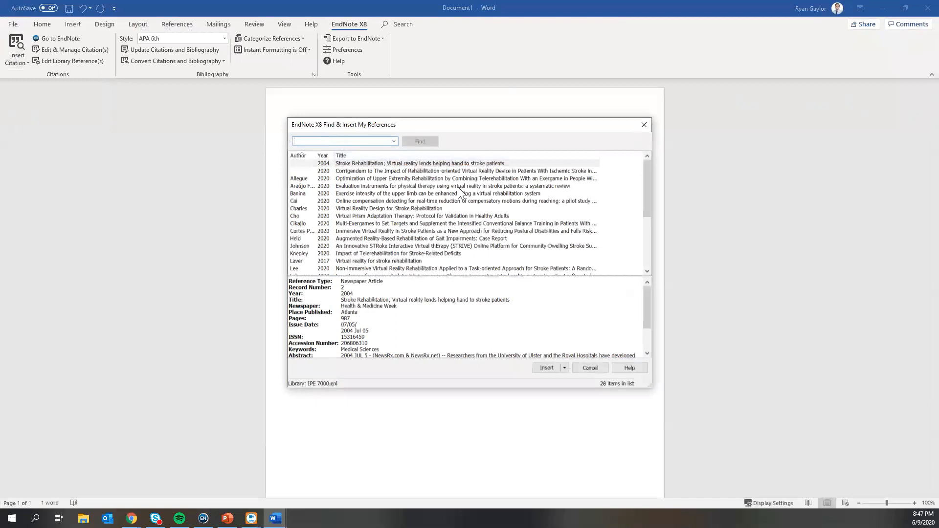
left_click(366, 188)
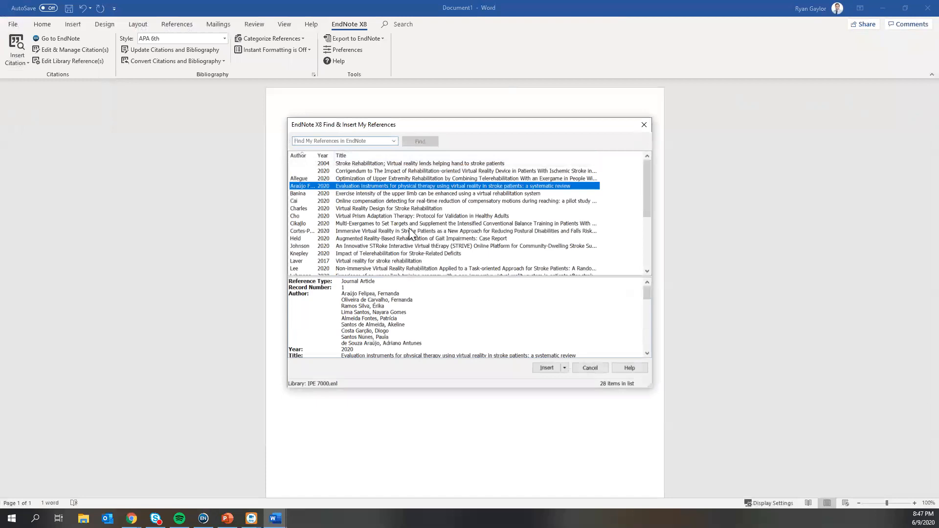
left_click(546, 368)
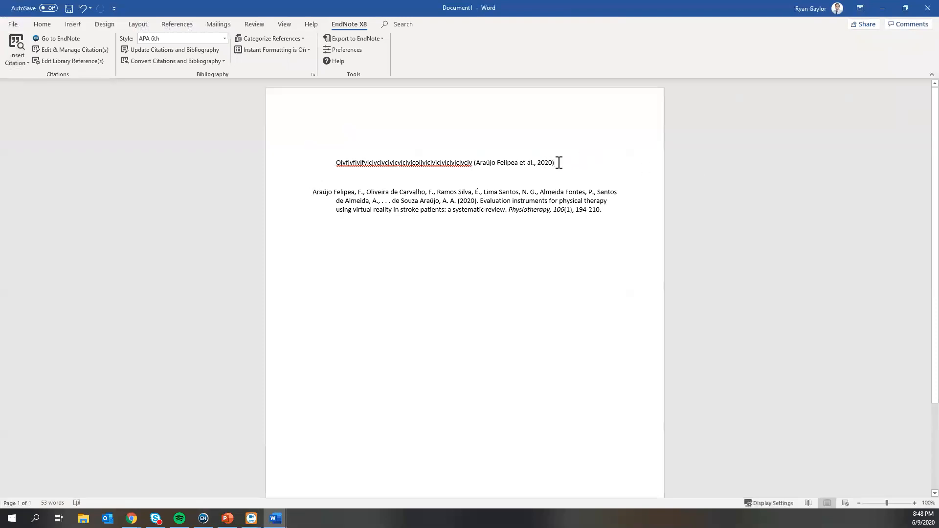
Step: Try to cut the complete bibliography entry from beneath the cited placeholder line
left_click(509, 162)
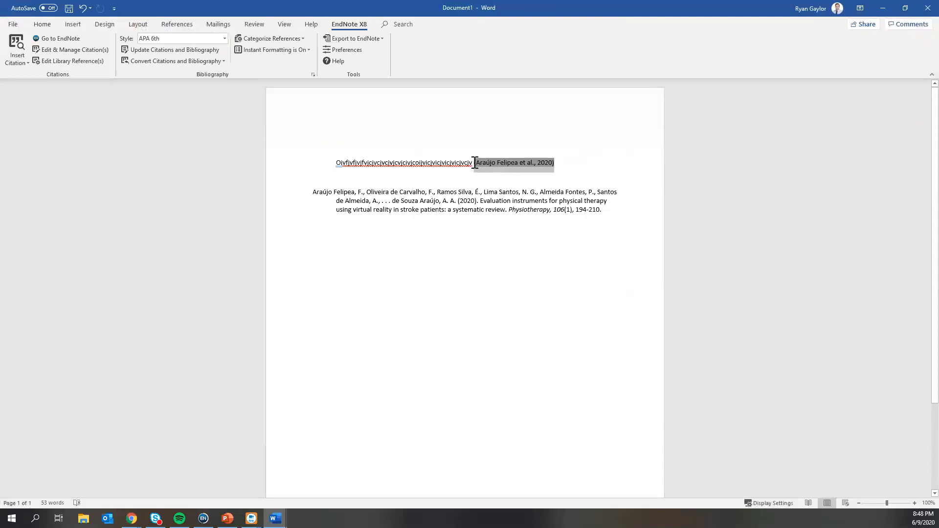
left_click(672, 271)
left_click_drag(417, 210, 306, 191)
right_click(359, 198)
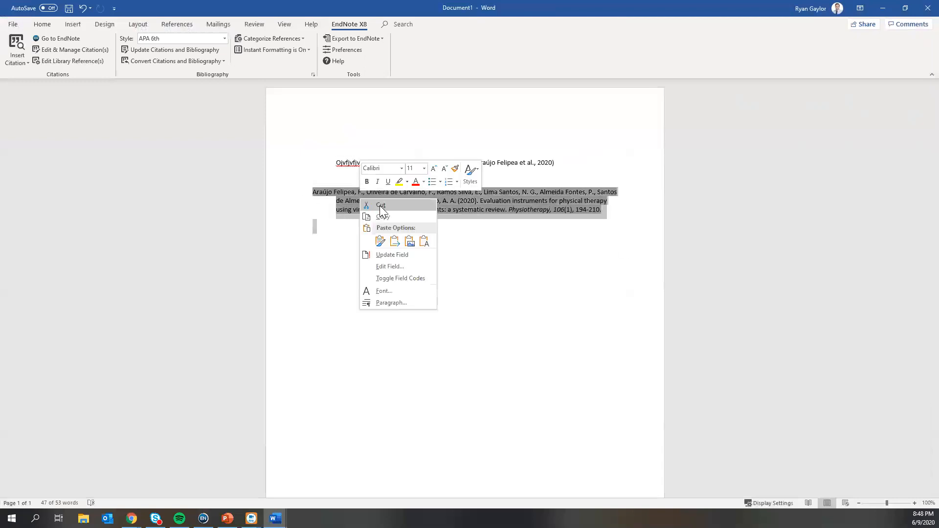
left_click(379, 204)
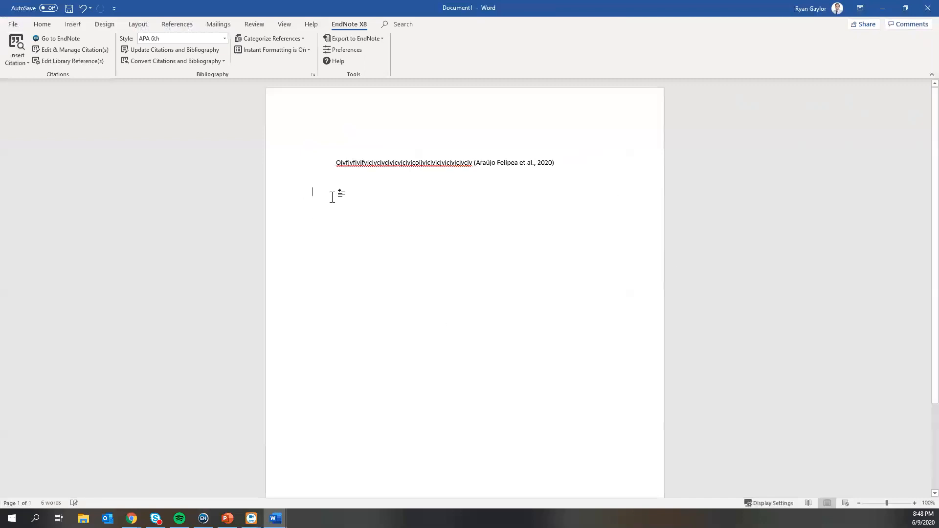
scroll(356, 223, "down", 3)
scroll(356, 226, "up", 3)
scroll(357, 235, "down", 3)
scroll(356, 234, "up", 3)
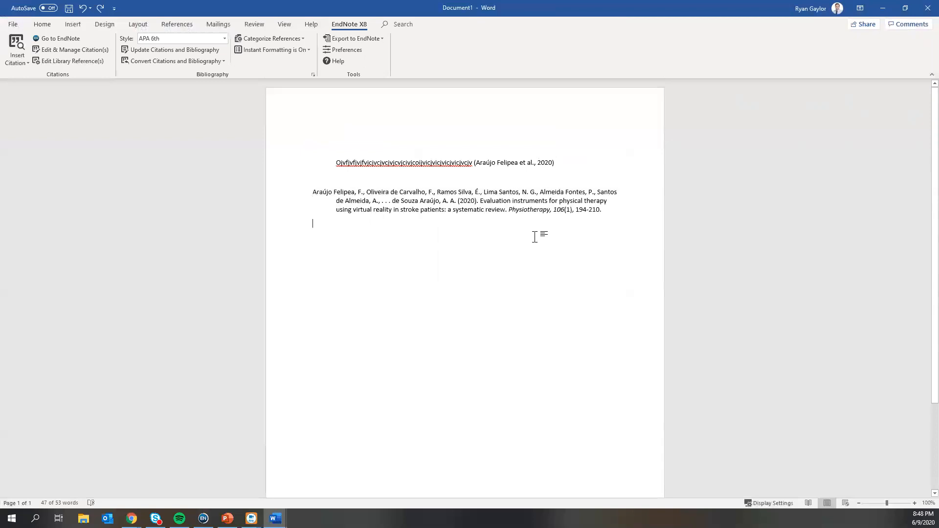
Step: Place the cursor at the end of the bibliography entry and switch to PowerPoint
left_click(607, 210)
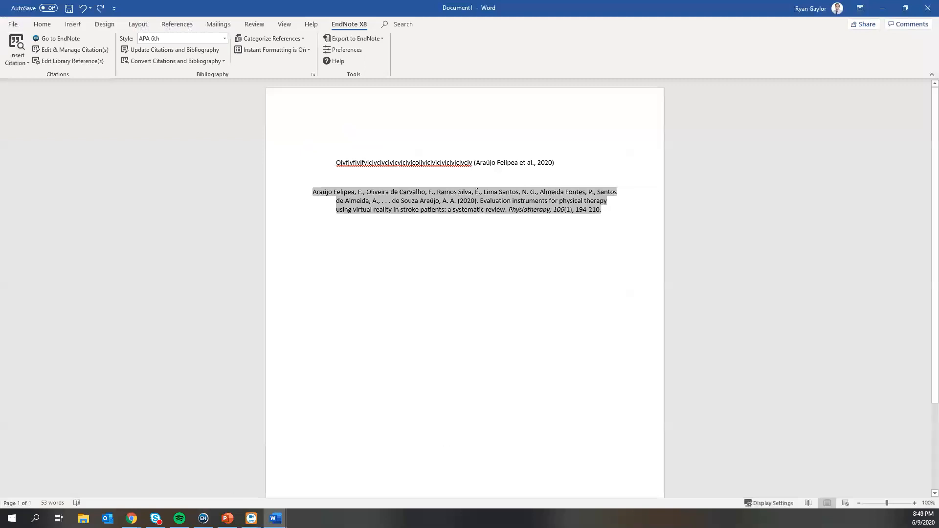
left_click(227, 518)
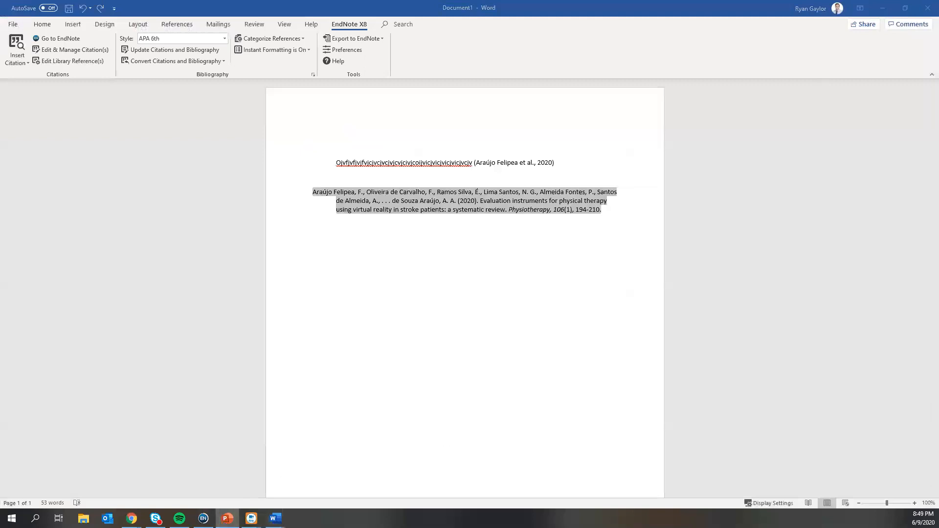